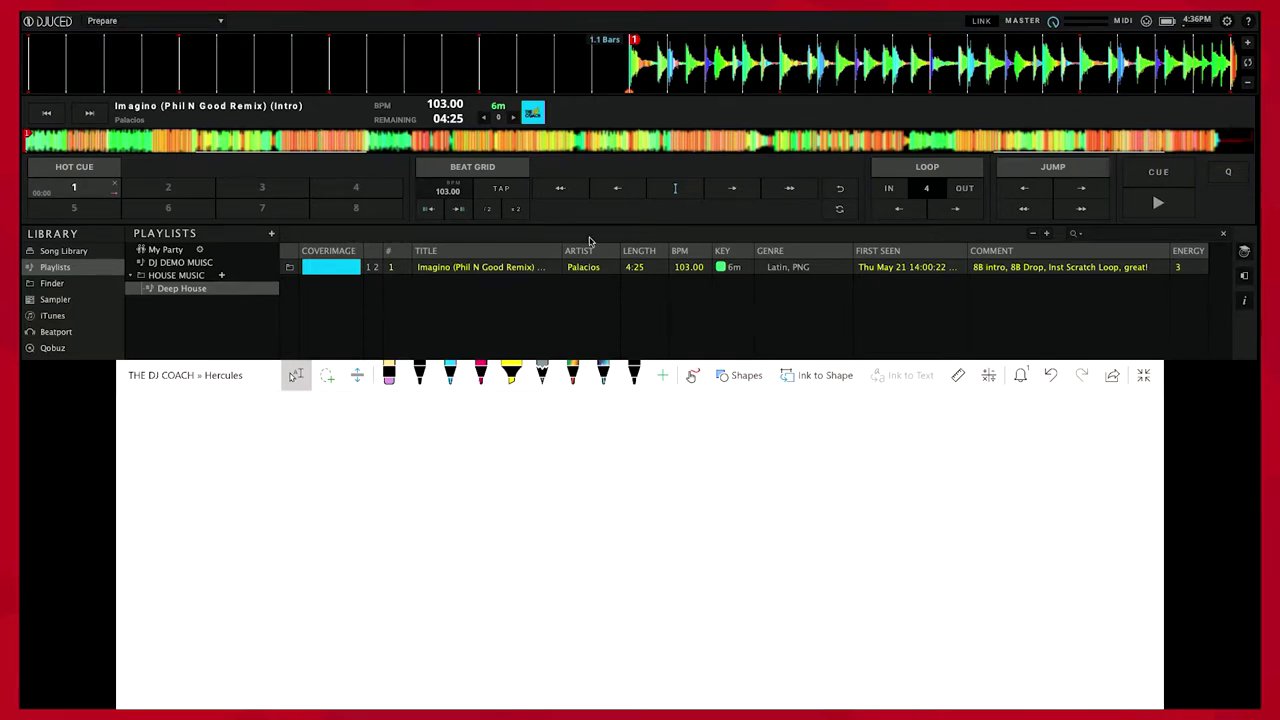
# - Audition hot cue 1 of the Imagino (Phil N Good Remix) track and start its playback
pyautogui.click(75, 194)
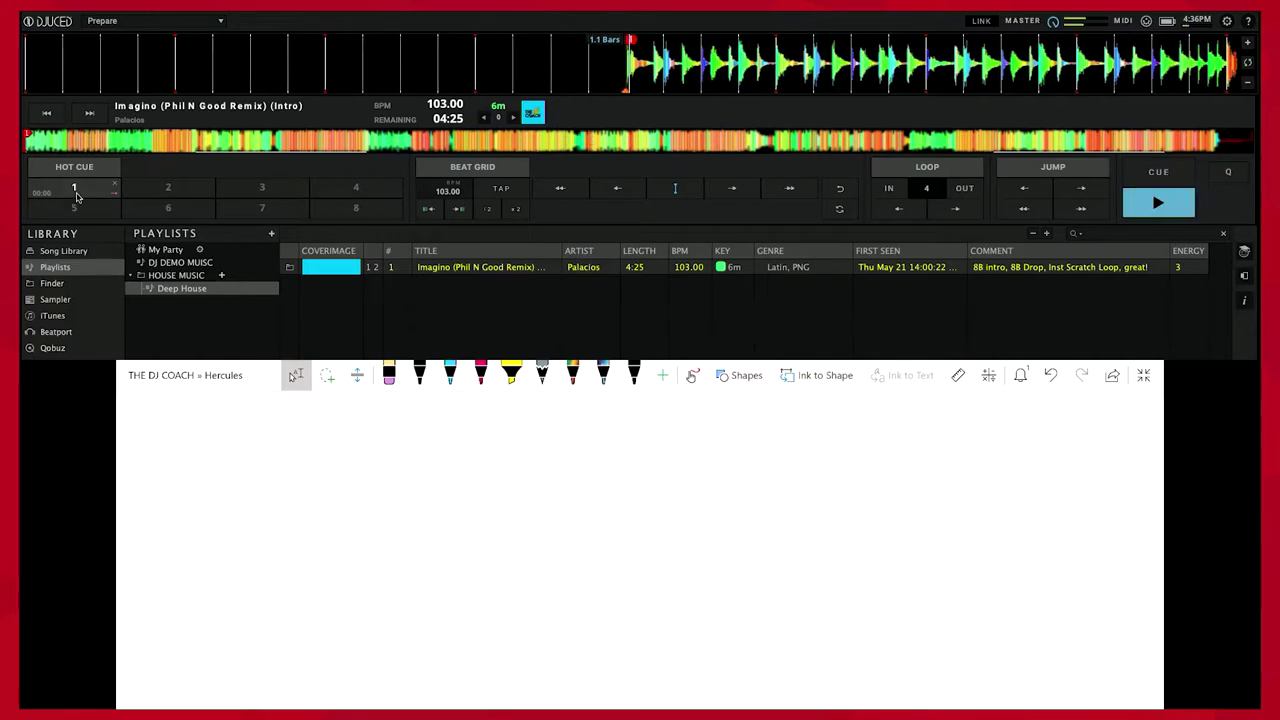
pyautogui.click(75, 195)
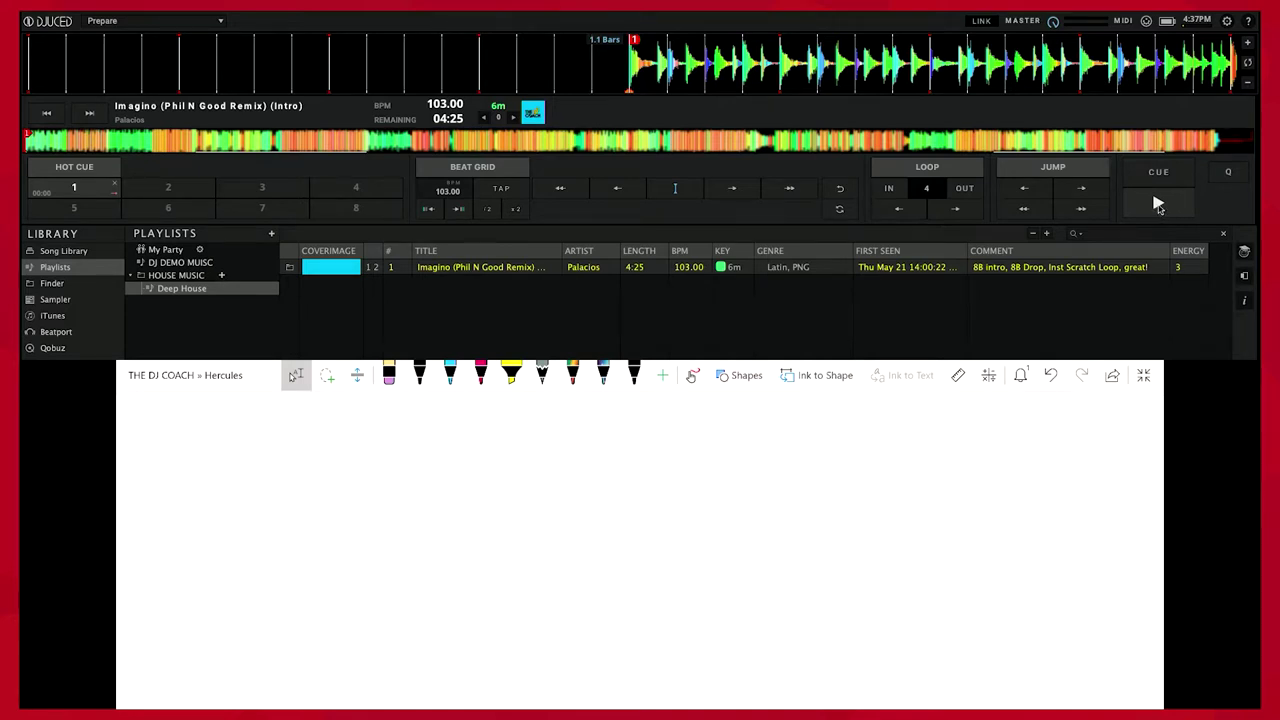
pyautogui.click(1158, 204)
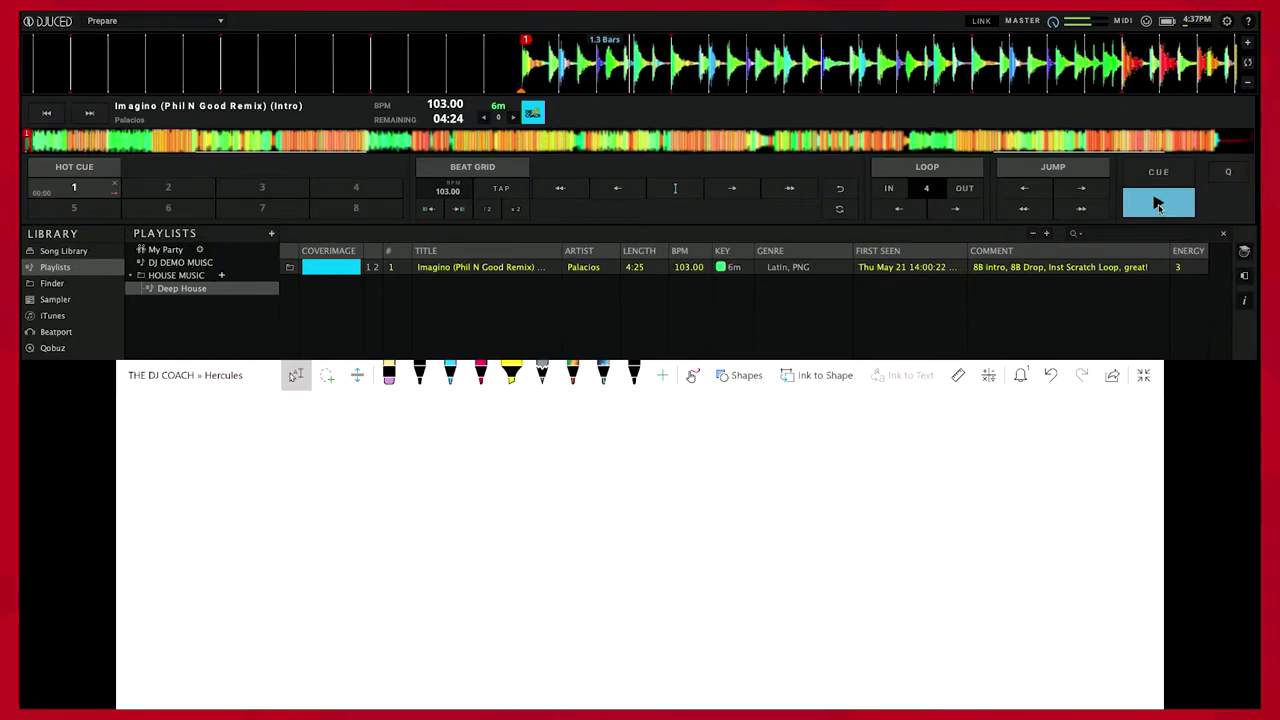
# - With the black pen, draw the first song section as two tally marks over a line, labelled I INST
pyautogui.click(419, 375)
pyautogui.moveTo(162, 408)
pyautogui.mouseDown()
pyautogui.moveTo(162, 440)
pyautogui.moveTo(240, 449)
pyautogui.moveTo(183, 477)
pyautogui.moveTo(192, 461)
pyautogui.moveTo(203, 492)
pyautogui.moveTo(218, 482)
pyautogui.mouseUp()
pyautogui.moveTo(226, 481)
pyautogui.mouseDown()
pyautogui.moveTo(220, 492)
pyautogui.moveTo(240, 477)
pyautogui.mouseUp()
pyautogui.moveTo(235, 479); pyautogui.dragTo(233, 493)
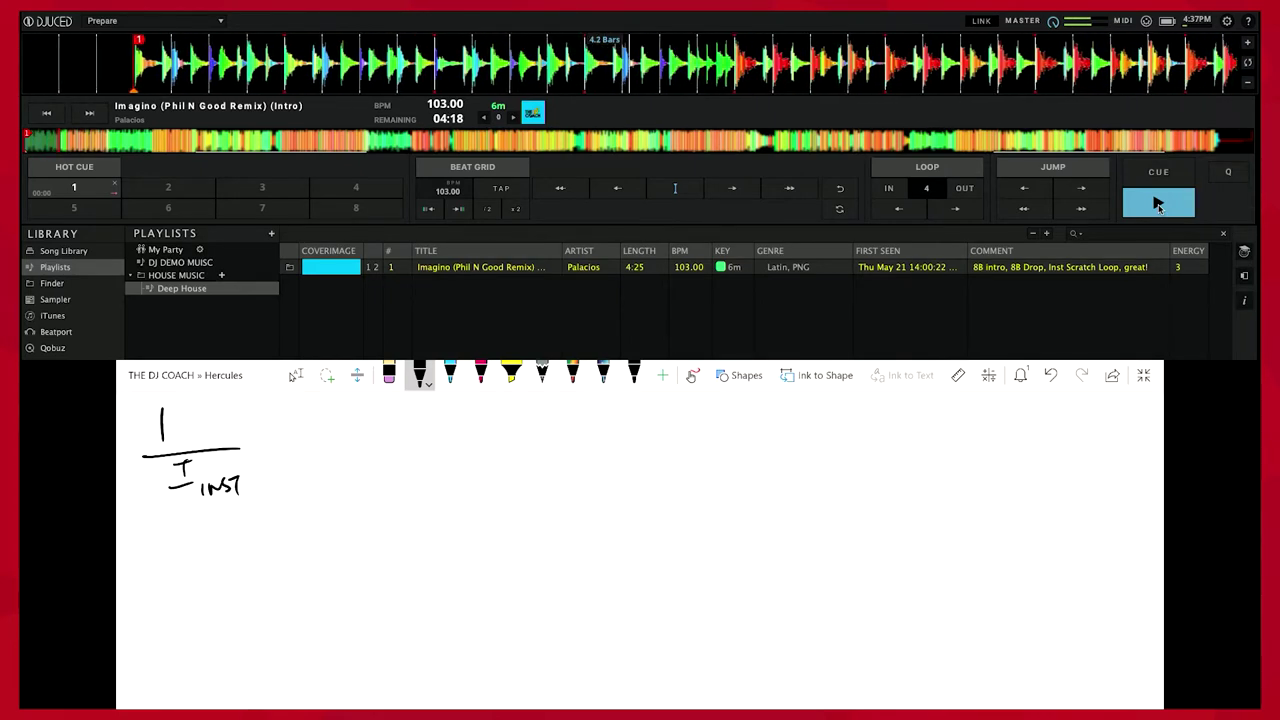
pyautogui.moveTo(187, 406); pyautogui.dragTo(187, 440)
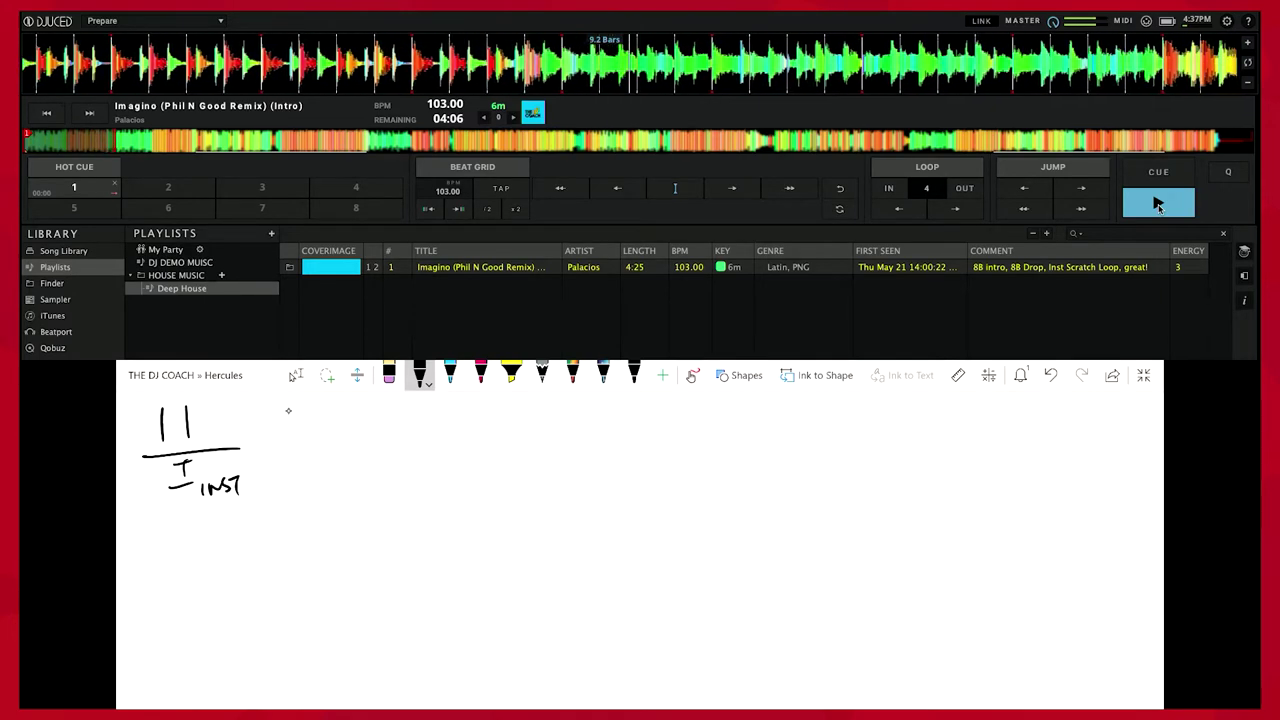
# - Draw two more sections of two tally marks each, one labelled V and one marked with a rising arrow
pyautogui.moveTo(288, 406)
pyautogui.mouseDown()
pyautogui.moveTo(291, 438)
pyautogui.moveTo(363, 436)
pyautogui.mouseUp()
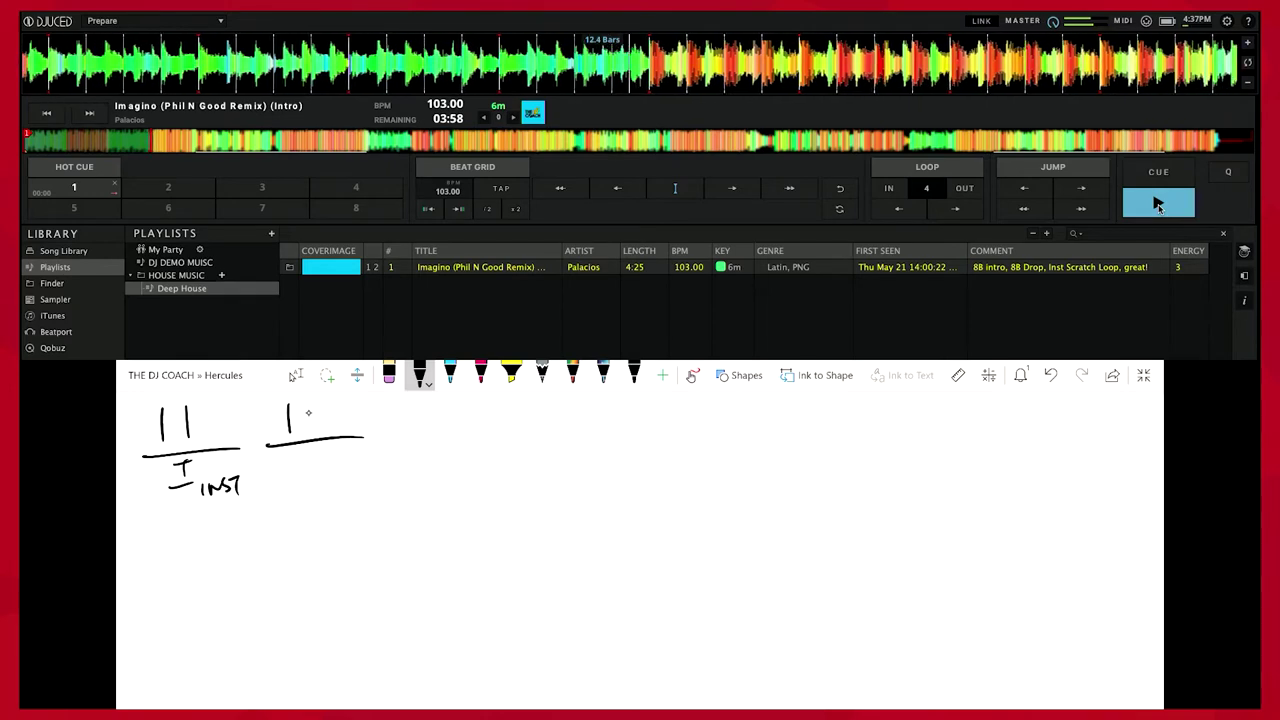
pyautogui.moveTo(311, 400)
pyautogui.mouseDown()
pyautogui.moveTo(302, 473)
pyautogui.moveTo(311, 457)
pyautogui.mouseUp()
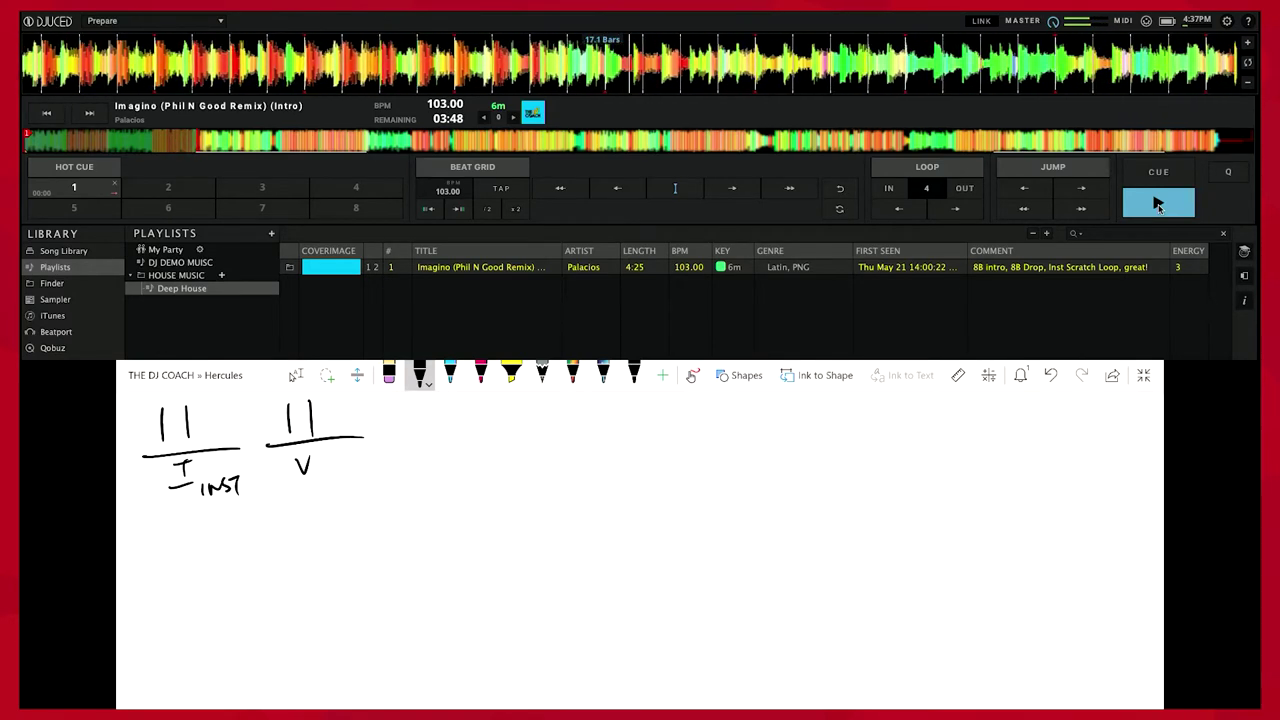
pyautogui.moveTo(390, 404)
pyautogui.mouseDown()
pyautogui.moveTo(390, 434)
pyautogui.moveTo(452, 438)
pyautogui.mouseUp()
pyautogui.moveTo(385, 497); pyautogui.dragTo(430, 462)
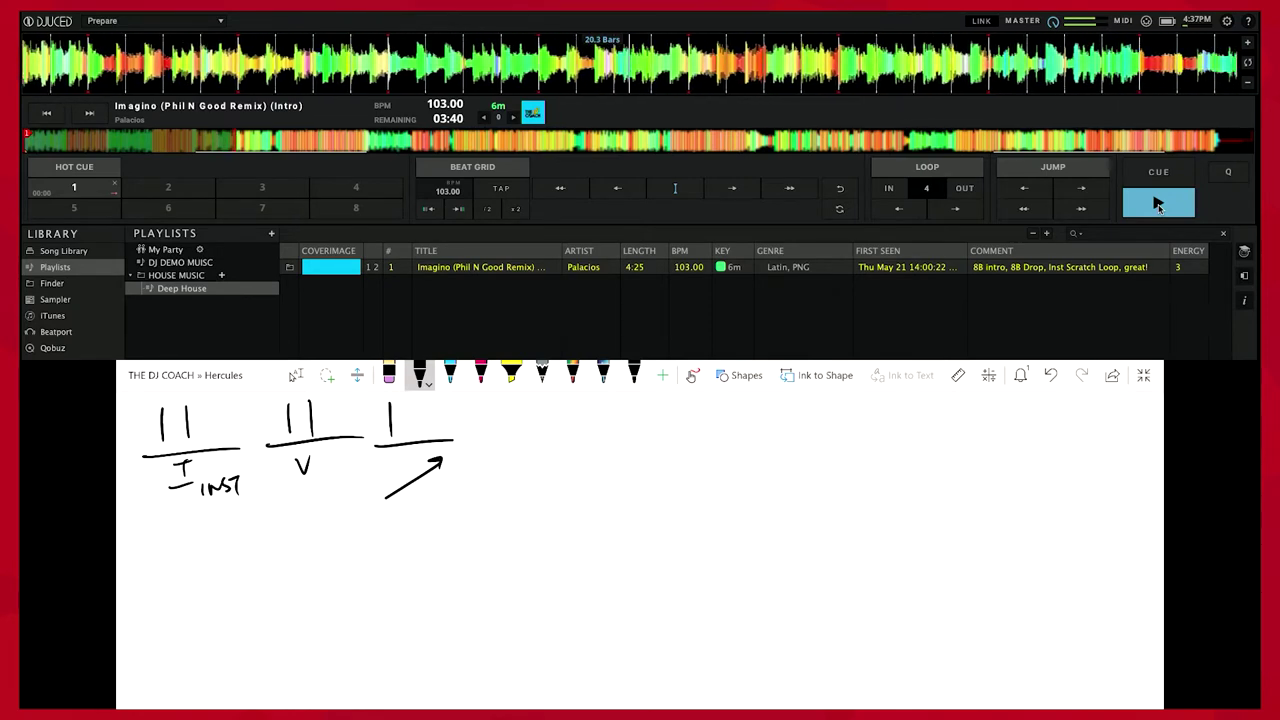
pyautogui.moveTo(415, 401); pyautogui.dragTo(415, 437)
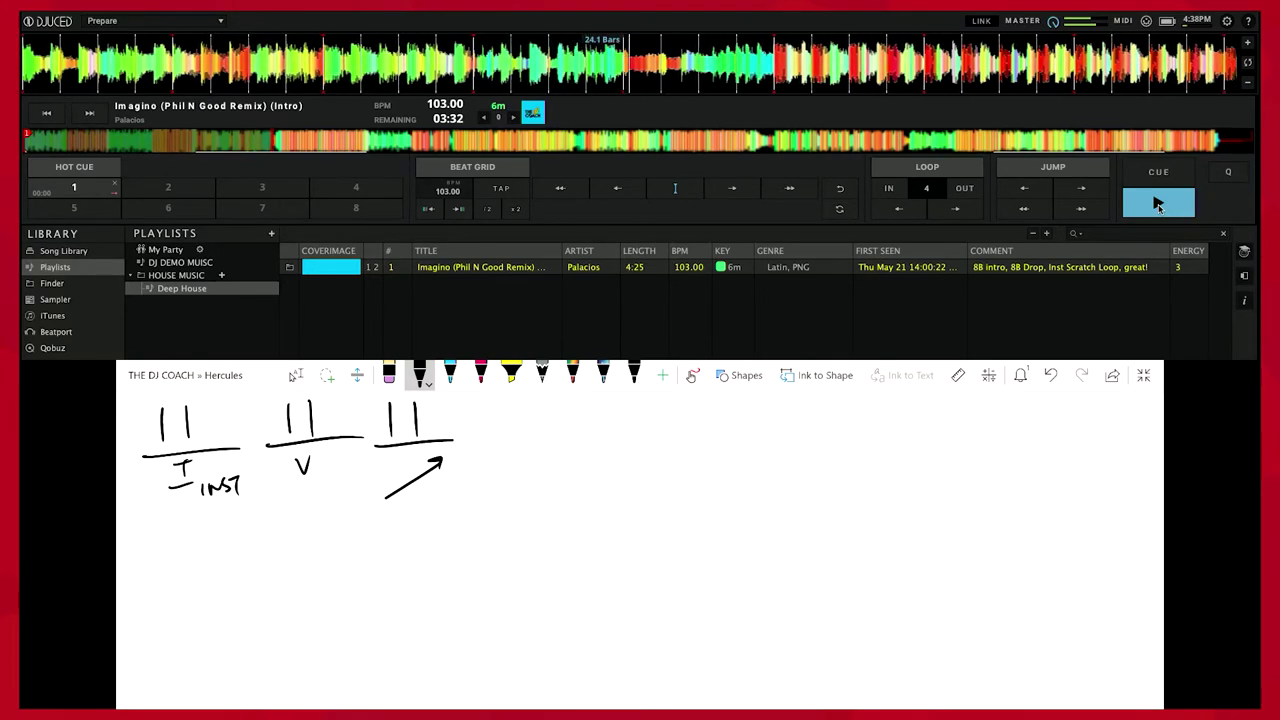
# - Draw a fourth section with two tally marks over a line and label it DROP
pyautogui.moveTo(487, 408)
pyautogui.mouseDown()
pyautogui.moveTo(490, 440)
pyautogui.moveTo(555, 440)
pyautogui.moveTo(486, 468)
pyautogui.mouseUp()
pyautogui.moveTo(484, 454); pyautogui.dragTo(499, 468)
pyautogui.moveTo(498, 455); pyautogui.dragTo(540, 455)
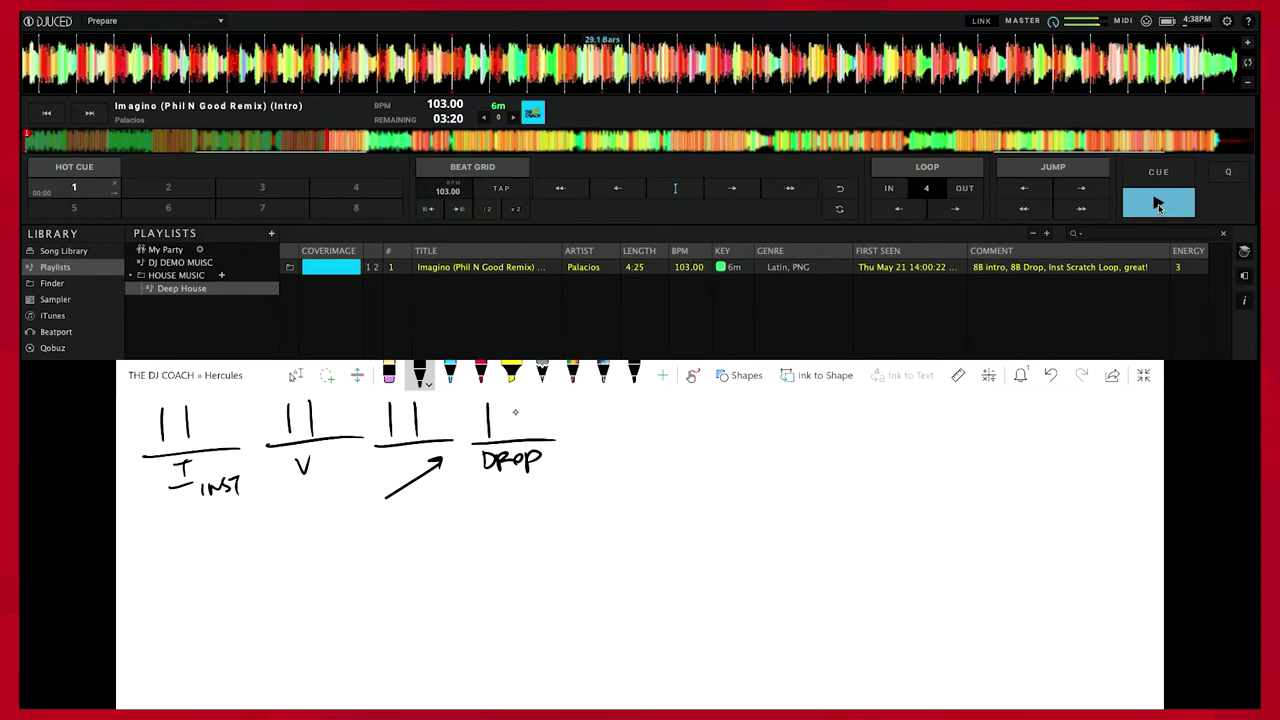
pyautogui.moveTo(515, 400); pyautogui.dragTo(516, 436)
# - Draw a section with two tally marks after the DROP and label it V
pyautogui.hscroll(1, 400, 450)
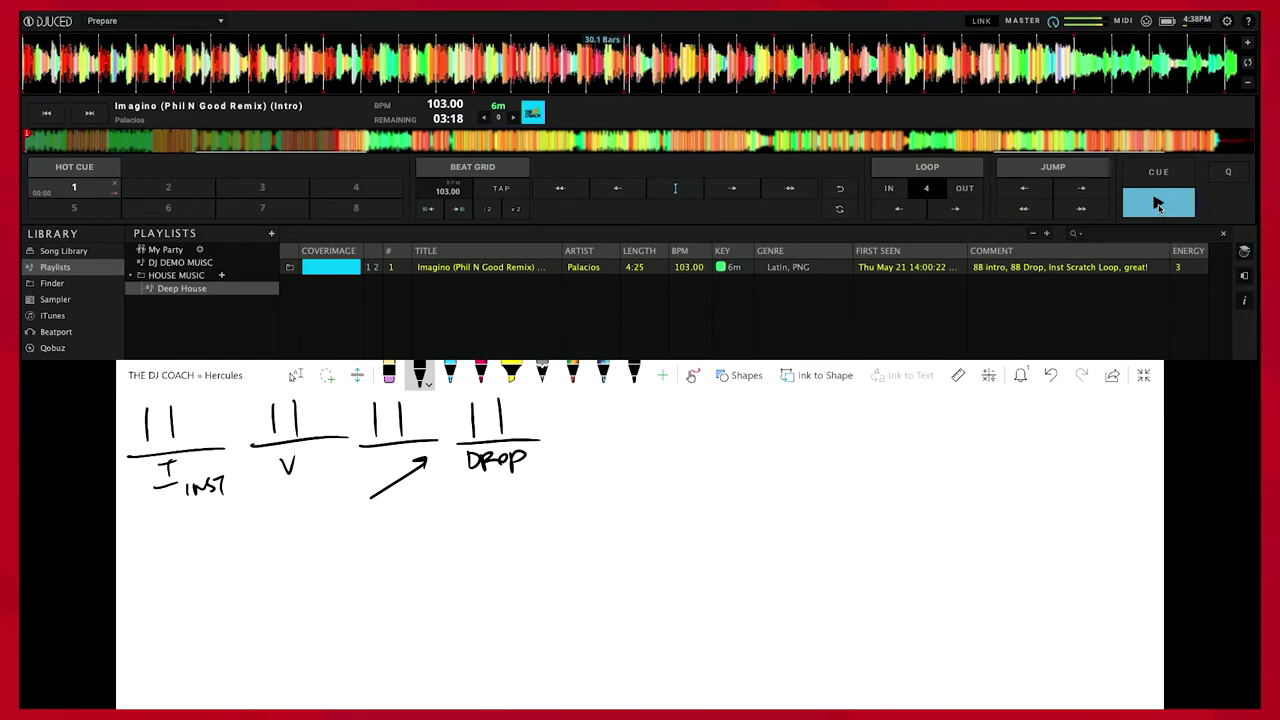
pyautogui.click(296, 375)
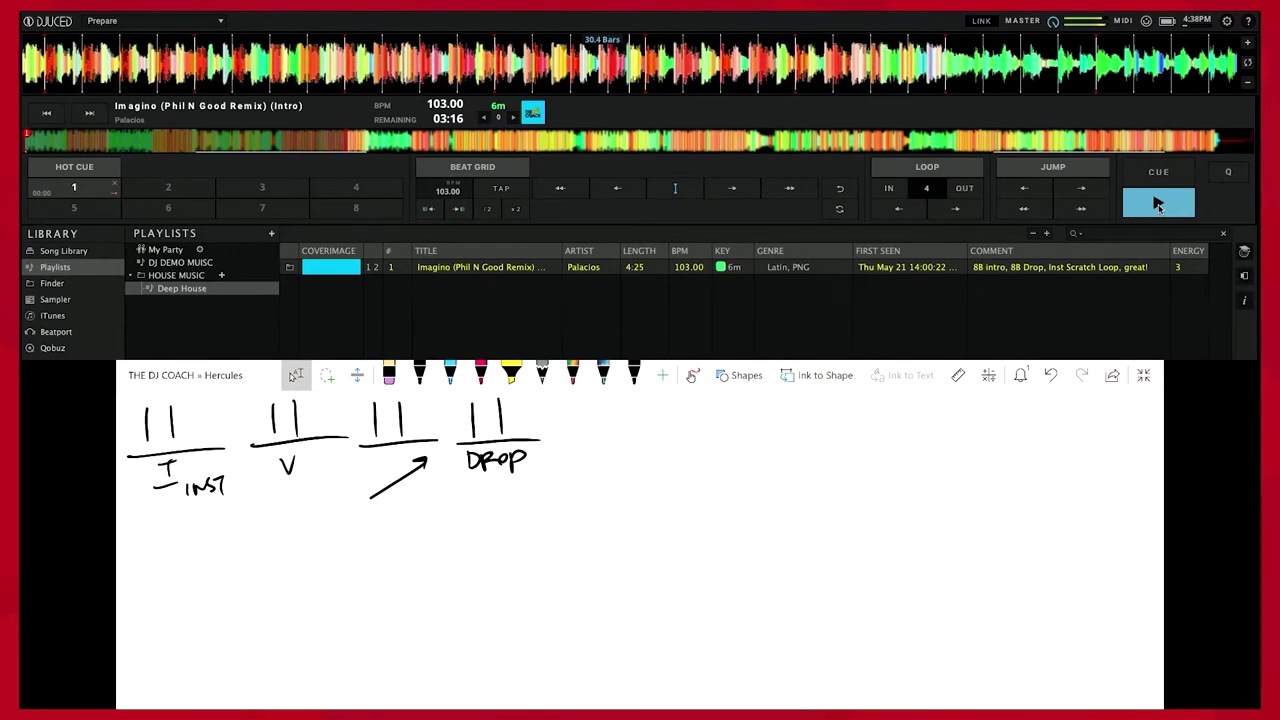
pyautogui.hscroll(1, 400, 450)
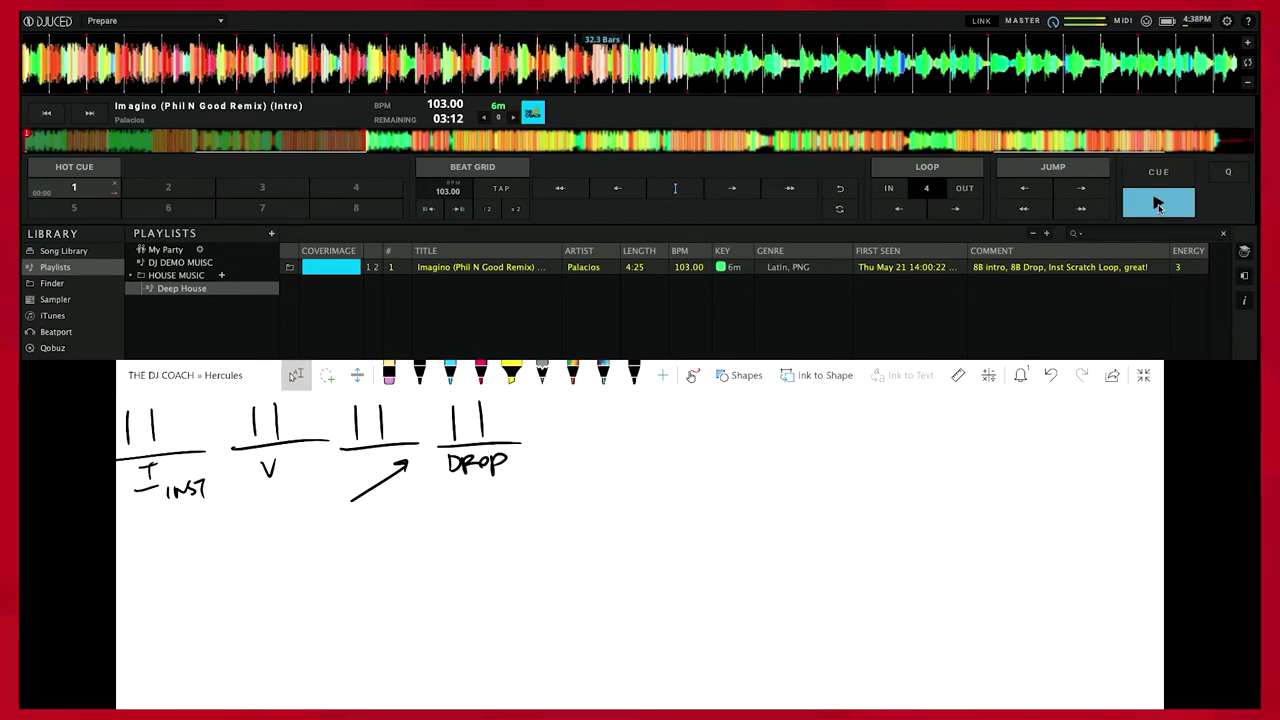
pyautogui.click(420, 375)
pyautogui.moveTo(551, 405); pyautogui.dragTo(551, 418)
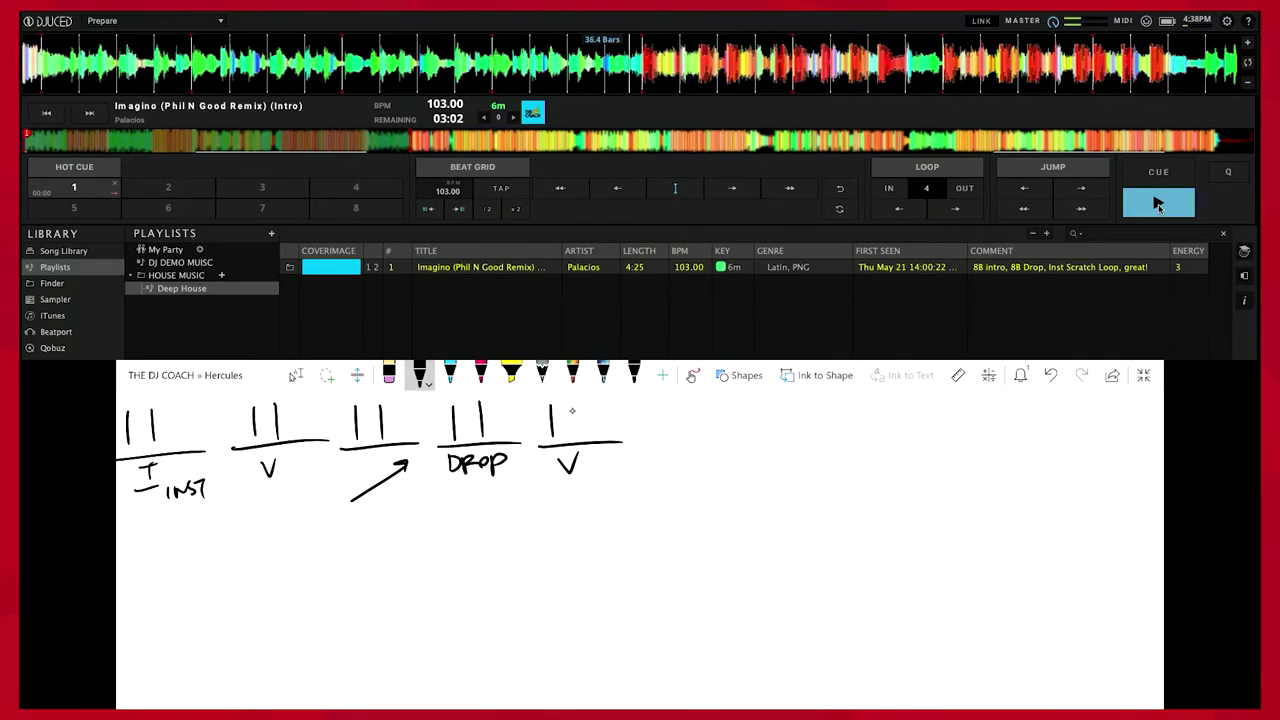
pyautogui.moveTo(573, 404); pyautogui.dragTo(576, 435)
# - Add a plus sign after the last V section and draw two adjoining lines with one tally mark each
pyautogui.hscroll(1, 640, 535)
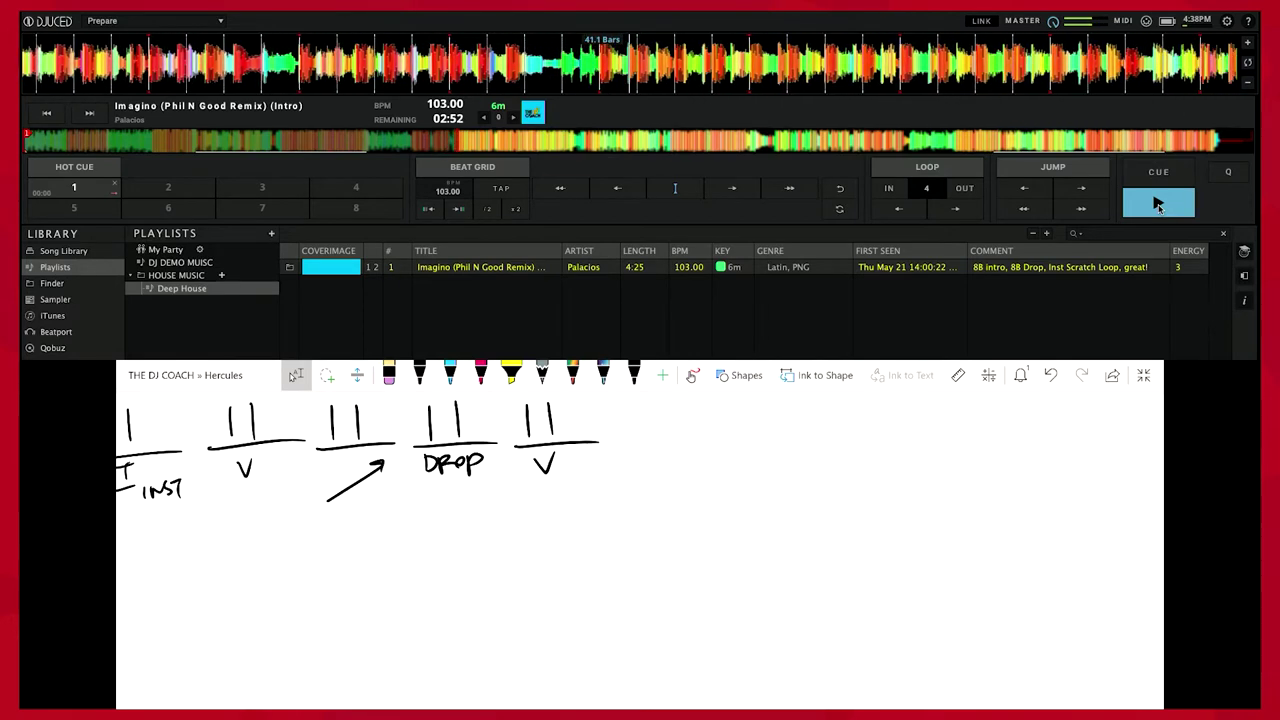
pyautogui.click(419, 375)
pyautogui.moveTo(630, 405)
pyautogui.mouseDown()
pyautogui.moveTo(635, 446)
pyautogui.moveTo(708, 441)
pyautogui.mouseUp()
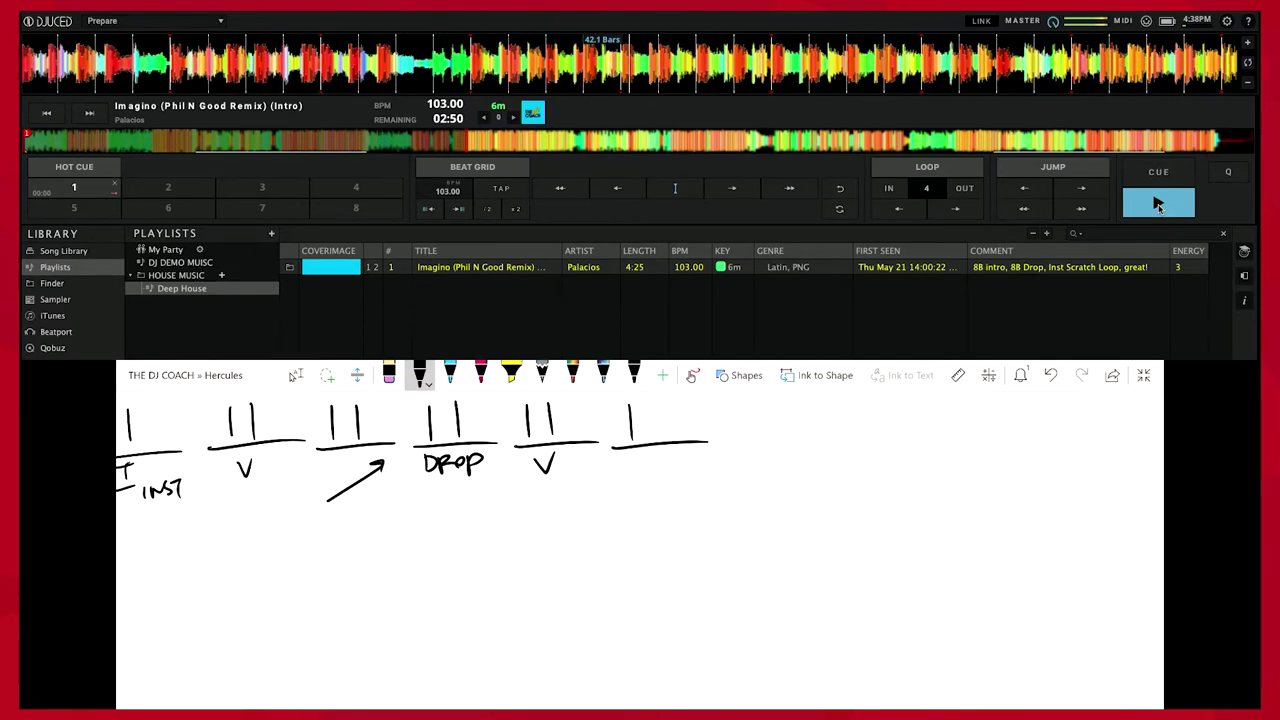
pyautogui.hscroll(1, 640, 535)
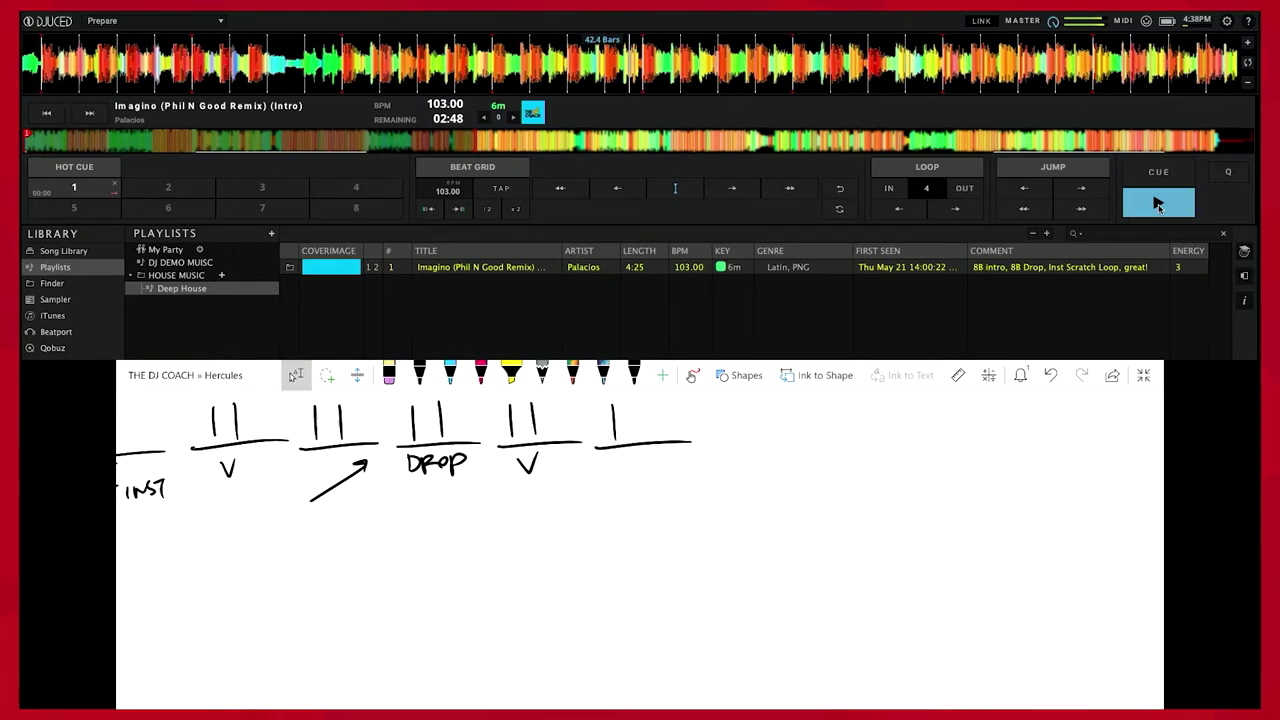
pyautogui.click(419, 375)
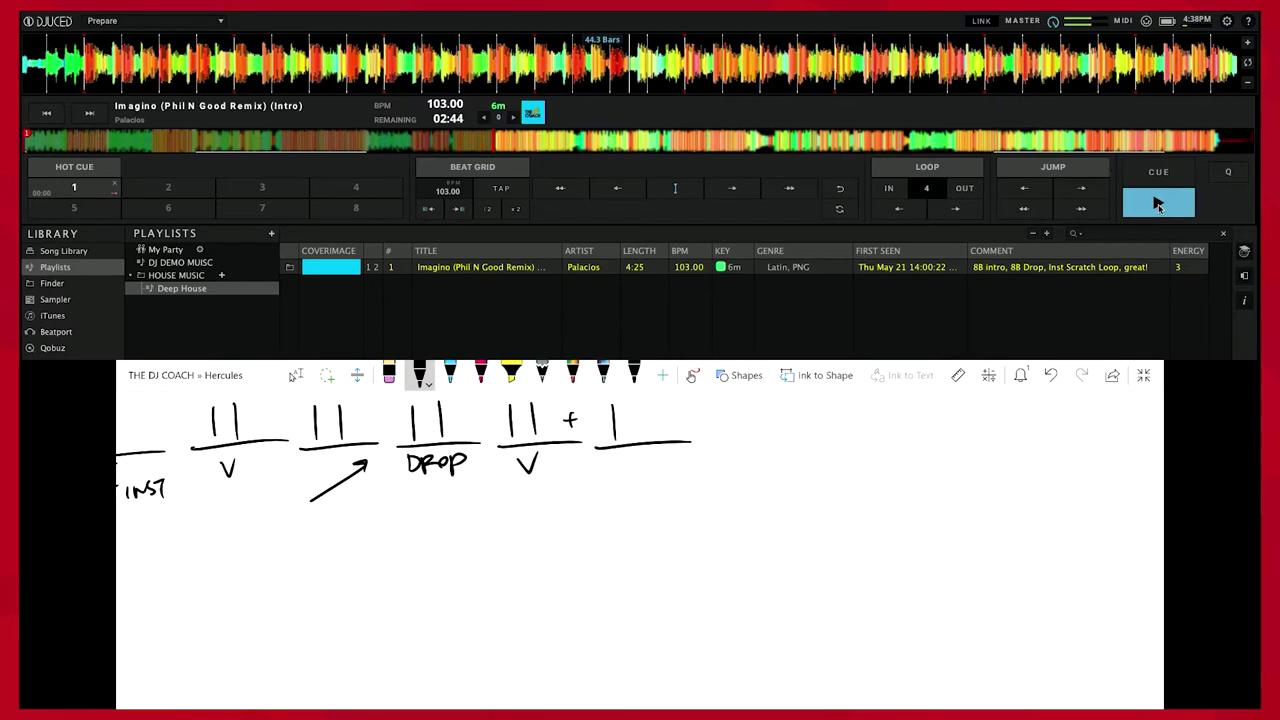
pyautogui.moveTo(716, 402)
pyautogui.mouseDown()
pyautogui.moveTo(716, 432)
pyautogui.moveTo(778, 436)
pyautogui.mouseUp()
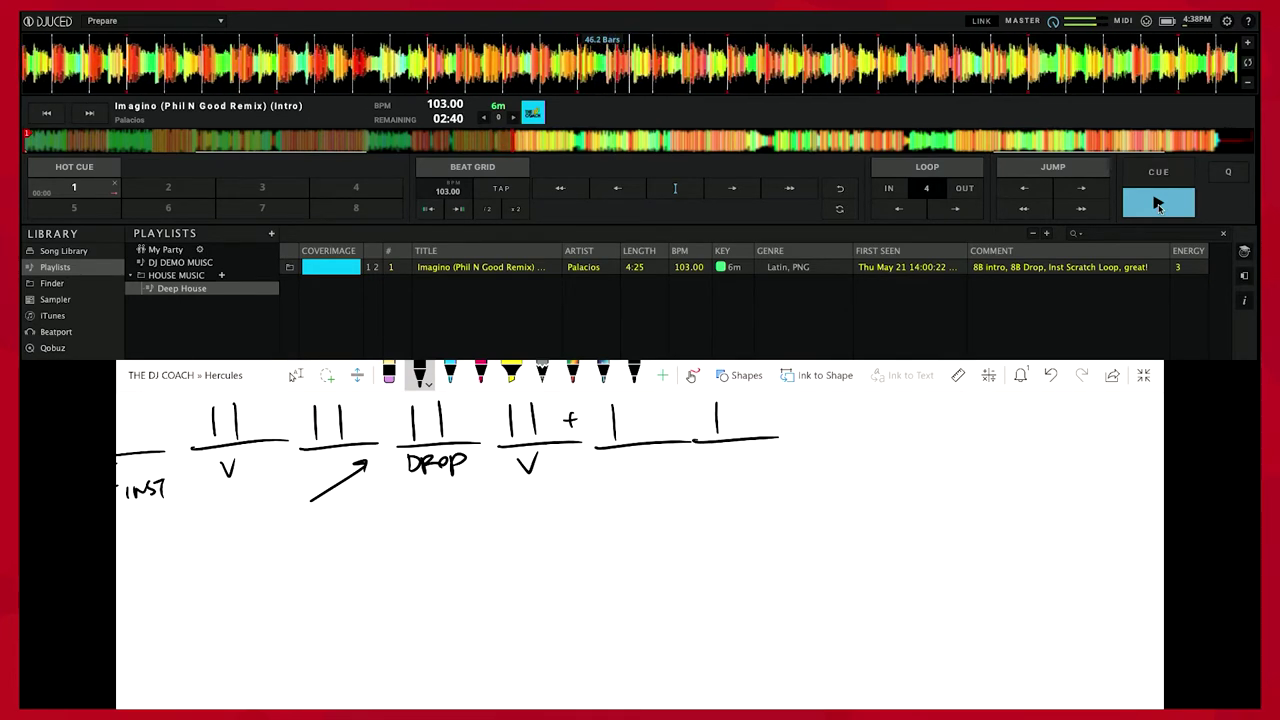
# - Add a second tally mark to the last section in the row
pyautogui.hscroll(-1, 640, 535)
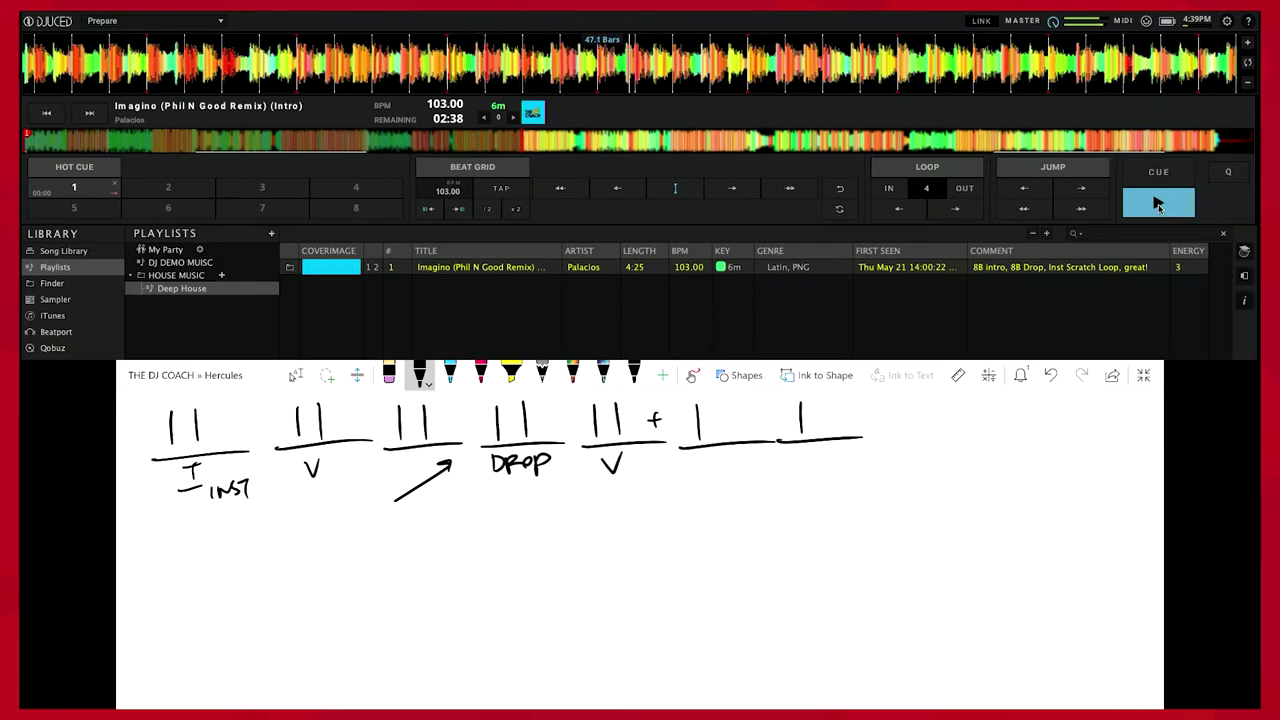
pyautogui.hscroll(1, 640, 535)
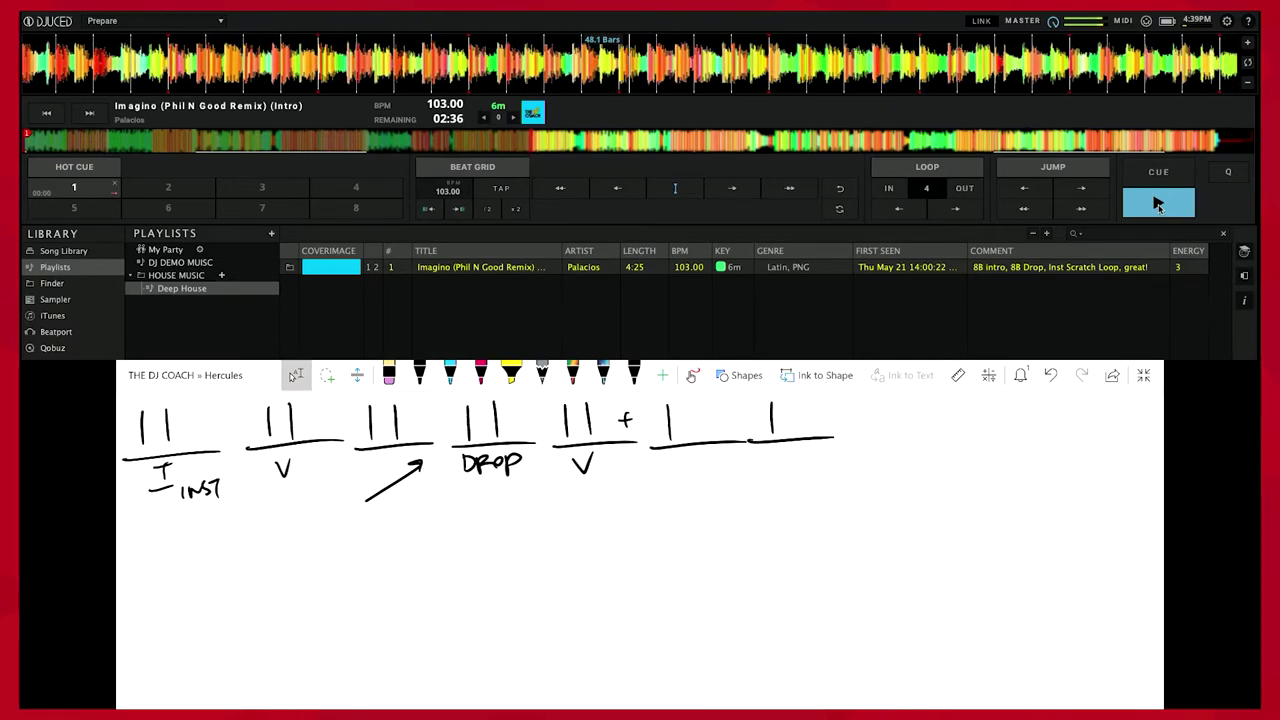
pyautogui.click(419, 375)
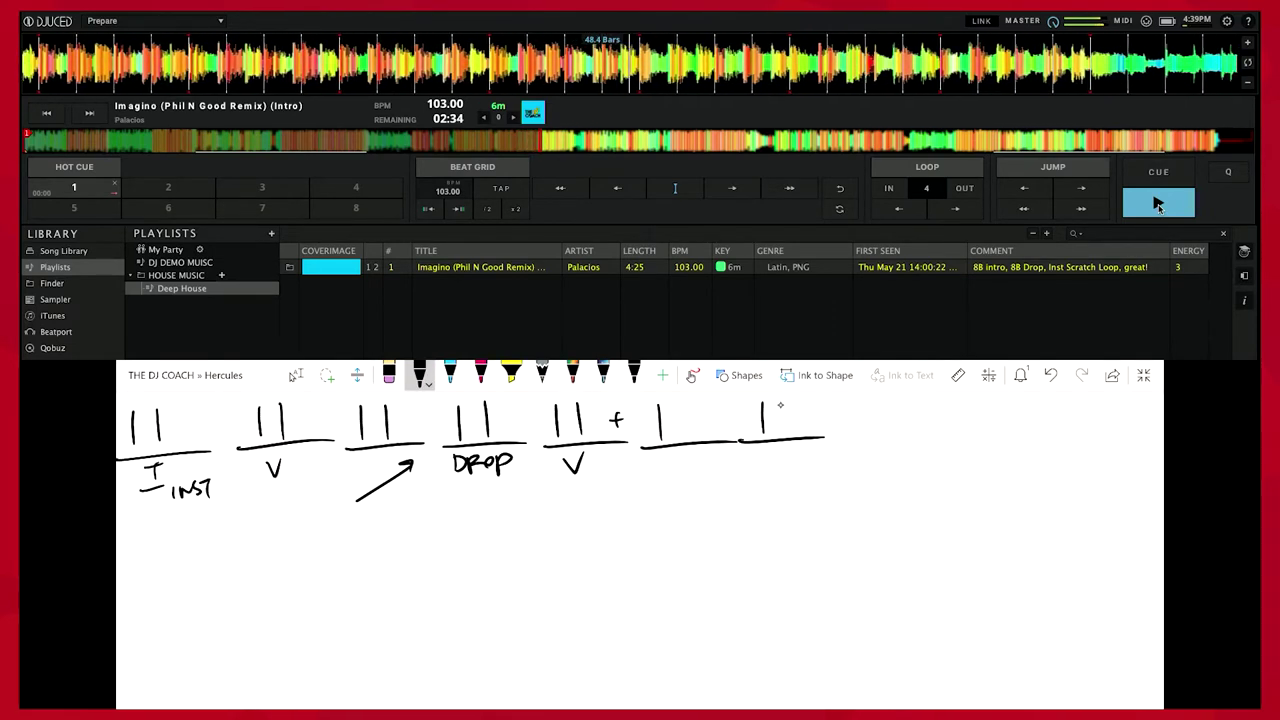
pyautogui.moveTo(783, 398); pyautogui.dragTo(783, 438)
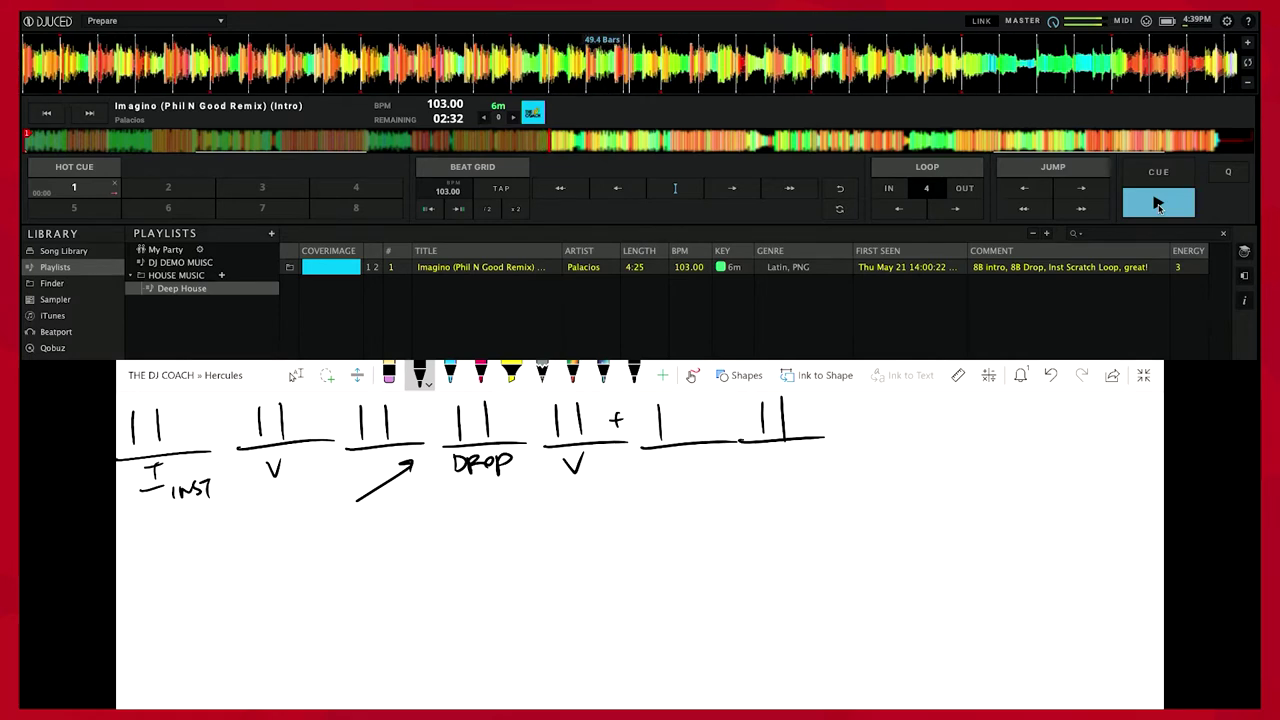
# - Label the last two sections V and put circled stars beside the first and last V labels
pyautogui.moveTo(682, 456); pyautogui.dragTo(787, 453)
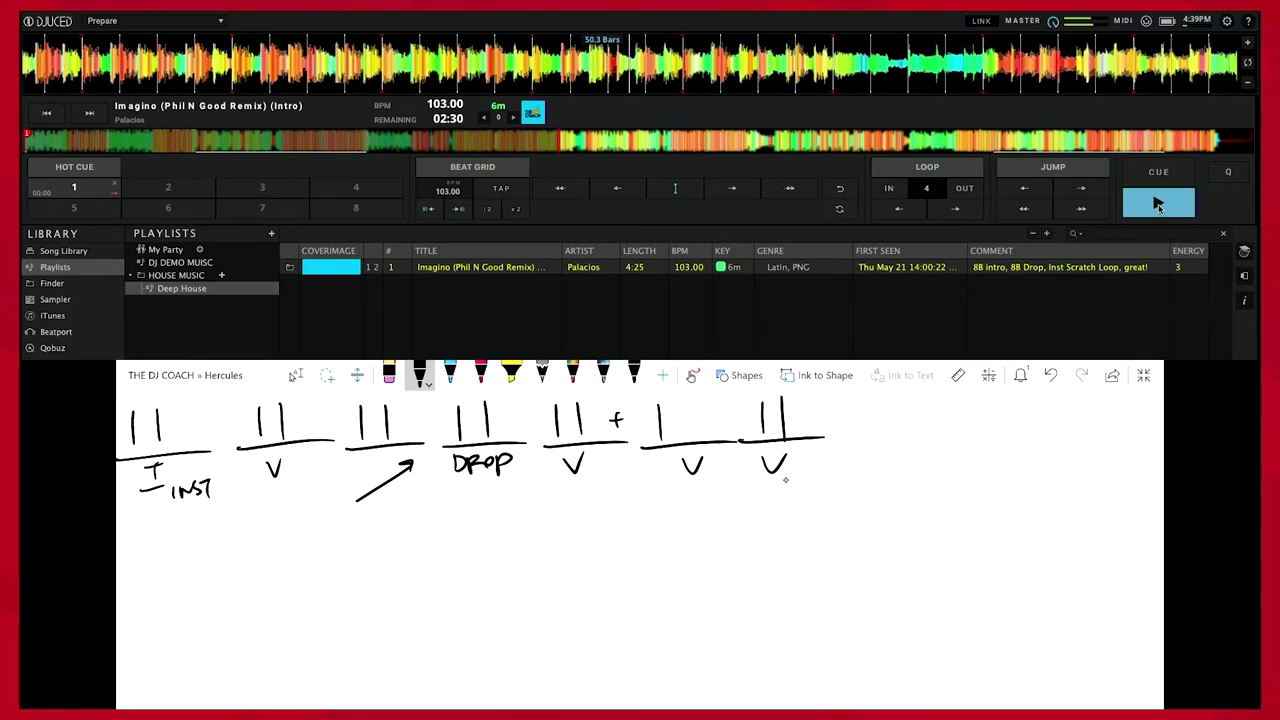
pyautogui.moveTo(289, 477)
pyautogui.mouseDown()
pyautogui.moveTo(288, 489)
pyautogui.moveTo(292, 471)
pyautogui.mouseUp()
pyautogui.moveTo(794, 477)
pyautogui.mouseDown()
pyautogui.moveTo(810, 479)
pyautogui.moveTo(802, 459)
pyautogui.mouseUp()
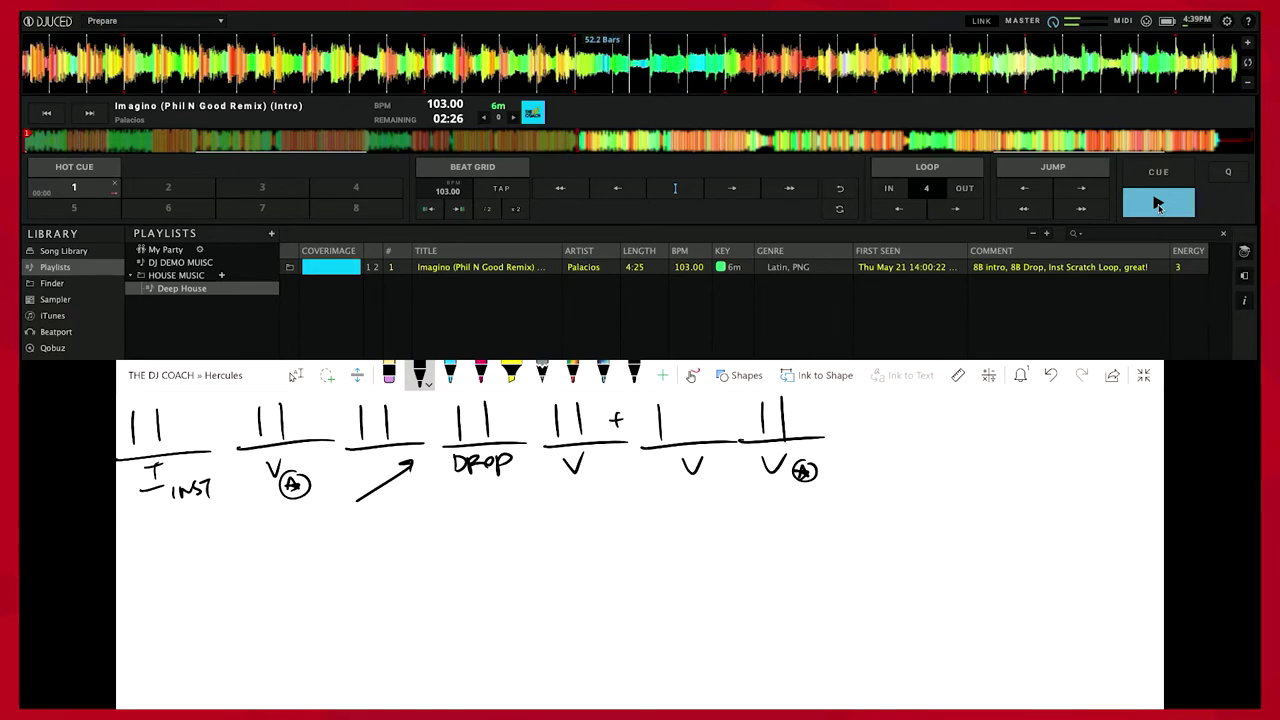
# - Draw a section with two tally marks and a rising arrow, and mark both rising arrows with circled stars
pyautogui.hscroll(3, 470, 450)
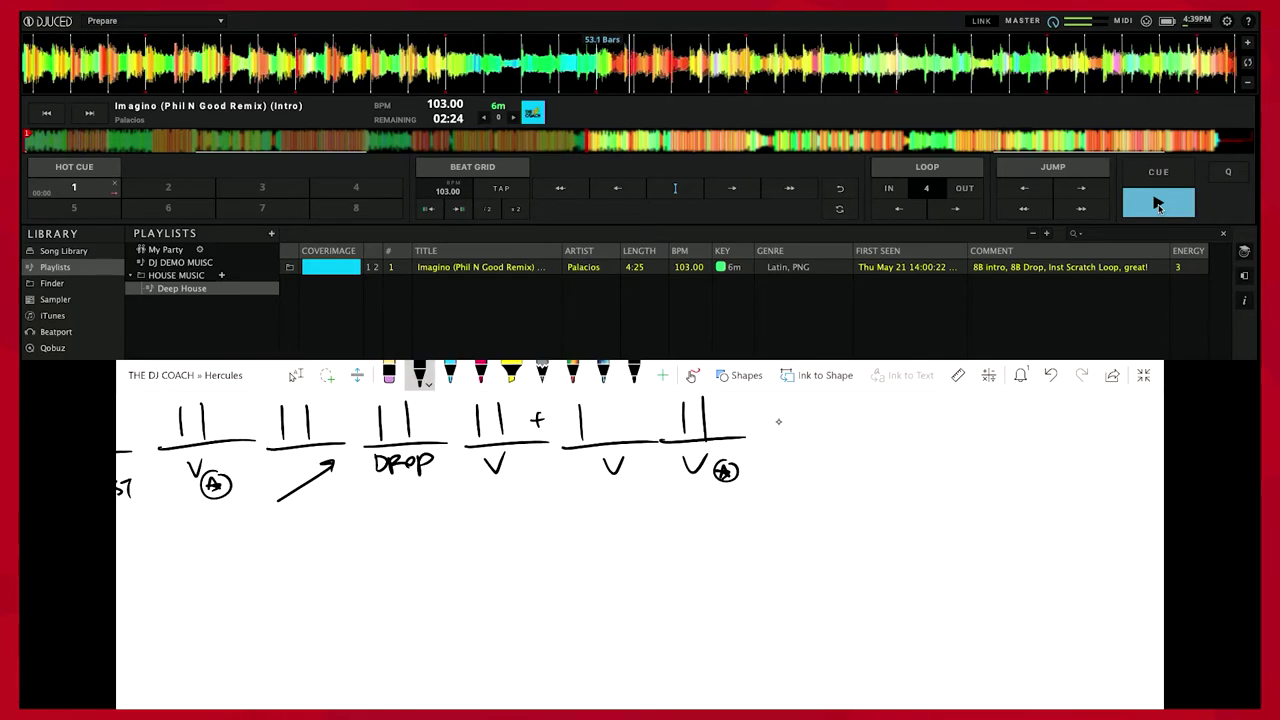
pyautogui.moveTo(771, 403)
pyautogui.mouseDown()
pyautogui.moveTo(783, 443)
pyautogui.moveTo(825, 440)
pyautogui.mouseUp()
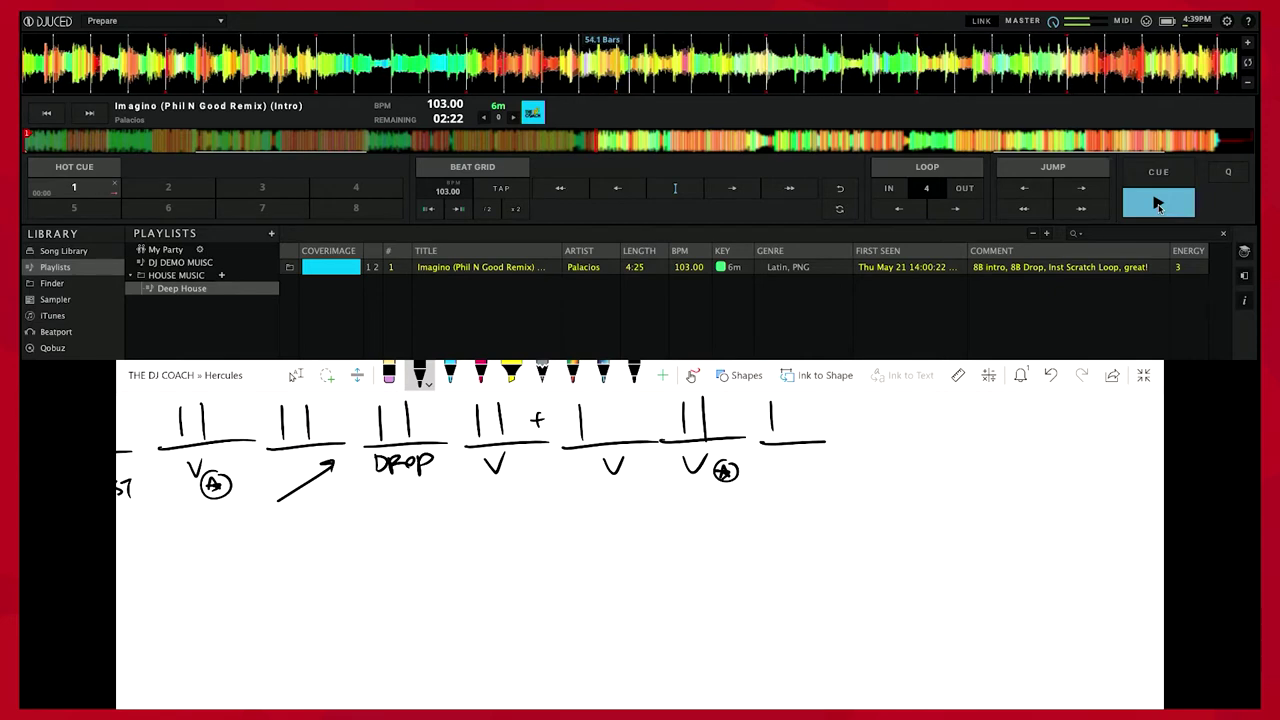
pyautogui.hscroll(1, 470, 450)
pyautogui.click(296, 375)
pyautogui.click(419, 375)
pyautogui.moveTo(755, 492); pyautogui.dragTo(808, 458)
pyautogui.moveTo(788, 460); pyautogui.dragTo(800, 475)
pyautogui.moveTo(303, 503)
pyautogui.mouseDown()
pyautogui.moveTo(320, 492)
pyautogui.moveTo(299, 508)
pyautogui.moveTo(299, 486)
pyautogui.moveTo(299, 506)
pyautogui.mouseUp()
pyautogui.moveTo(788, 489)
pyautogui.mouseDown()
pyautogui.moveTo(812, 474)
pyautogui.moveTo(798, 470)
pyautogui.mouseUp()
pyautogui.moveTo(772, 402); pyautogui.dragTo(774, 434)
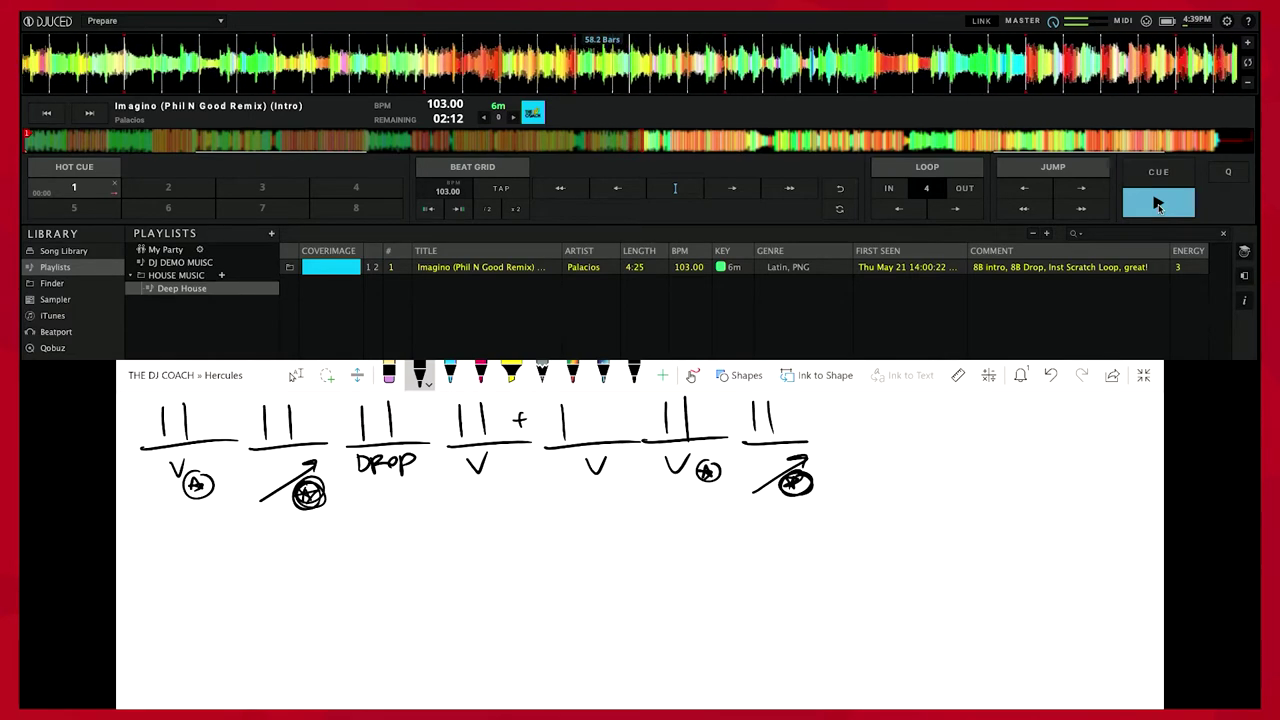
# - Draw a closing section with two tally marks over a line and label it DROP
pyautogui.click(296, 375)
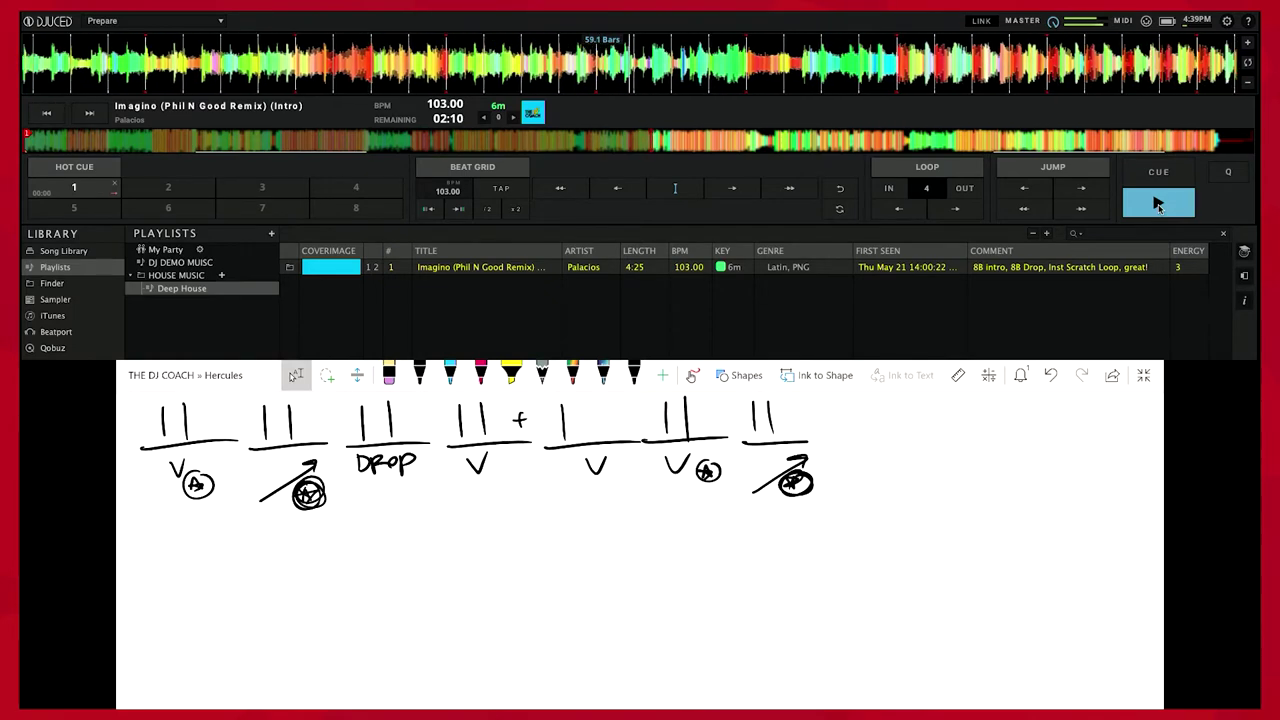
pyautogui.hscroll(1, 640, 550)
pyautogui.hscroll(1, 640, 550)
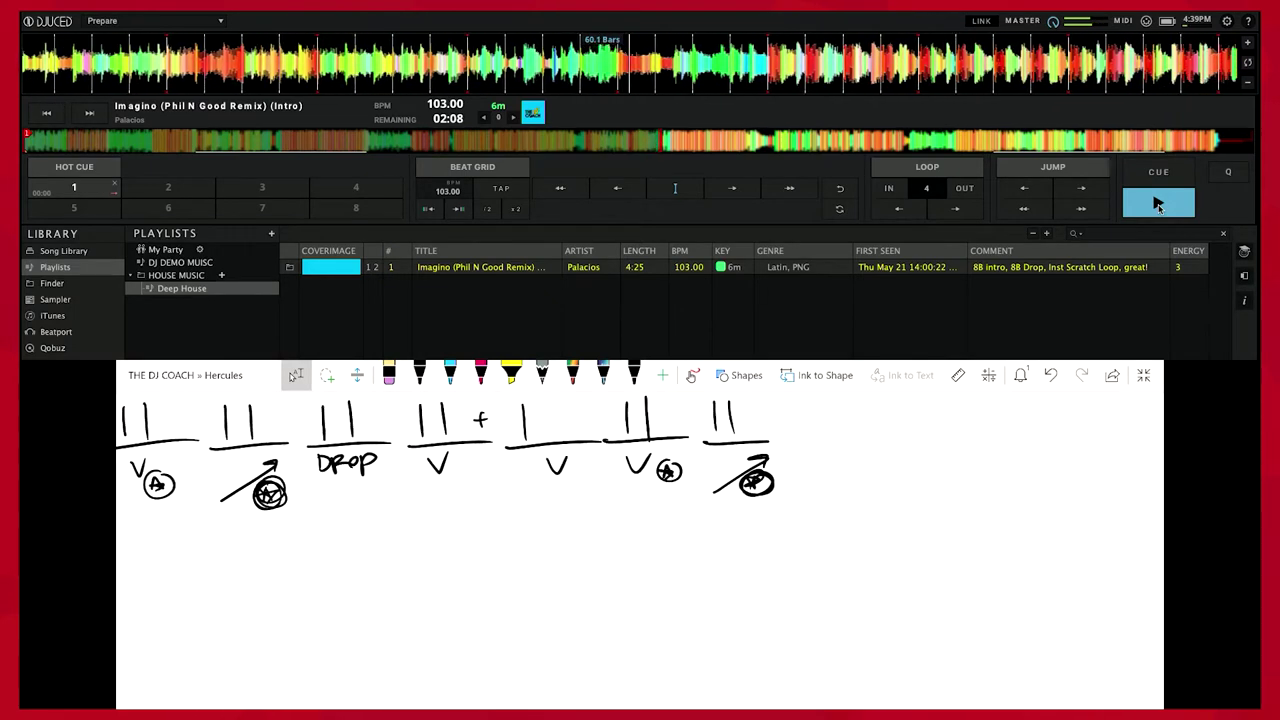
pyautogui.click(419, 375)
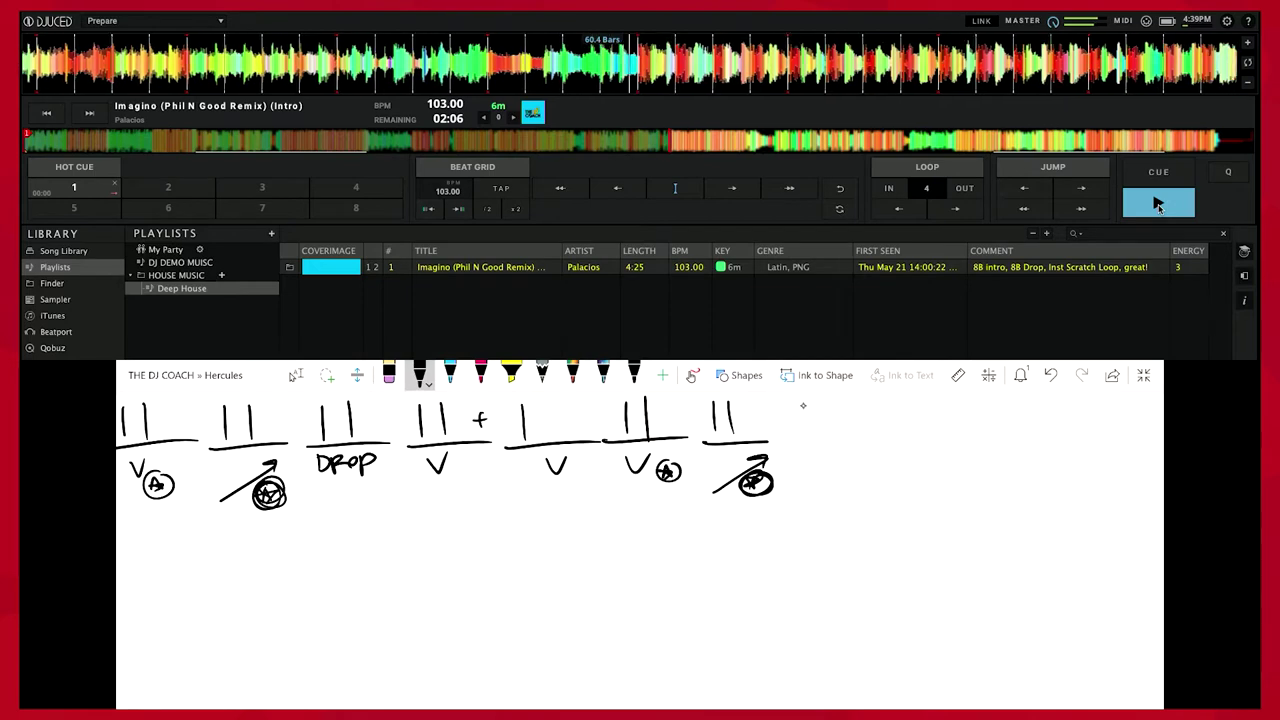
pyautogui.moveTo(805, 398)
pyautogui.mouseDown()
pyautogui.moveTo(805, 438)
pyautogui.moveTo(905, 432)
pyautogui.mouseUp()
pyautogui.moveTo(807, 446)
pyautogui.mouseDown()
pyautogui.moveTo(816, 462)
pyautogui.moveTo(846, 447)
pyautogui.mouseUp()
pyautogui.moveTo(857, 445)
pyautogui.mouseDown()
pyautogui.moveTo(856, 463)
pyautogui.moveTo(859, 453)
pyautogui.mouseUp()
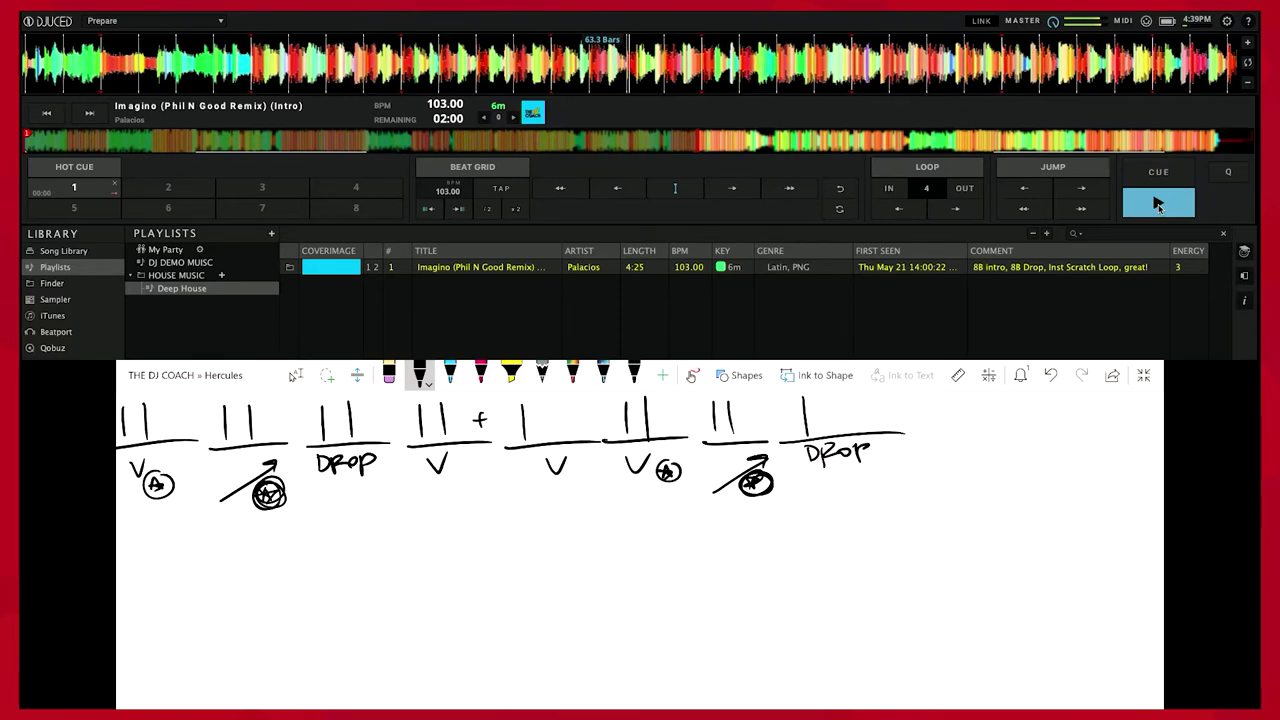
pyautogui.hscroll(1, 640, 540)
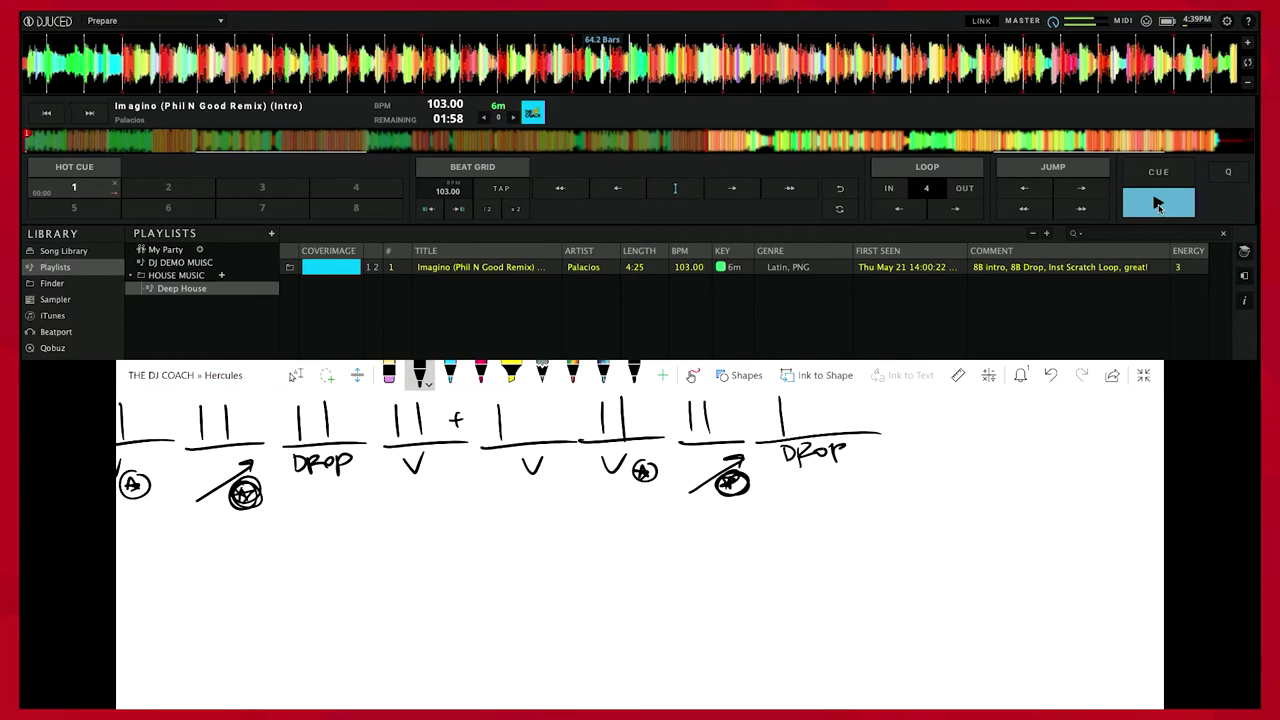
pyautogui.moveTo(795, 402); pyautogui.dragTo(795, 425)
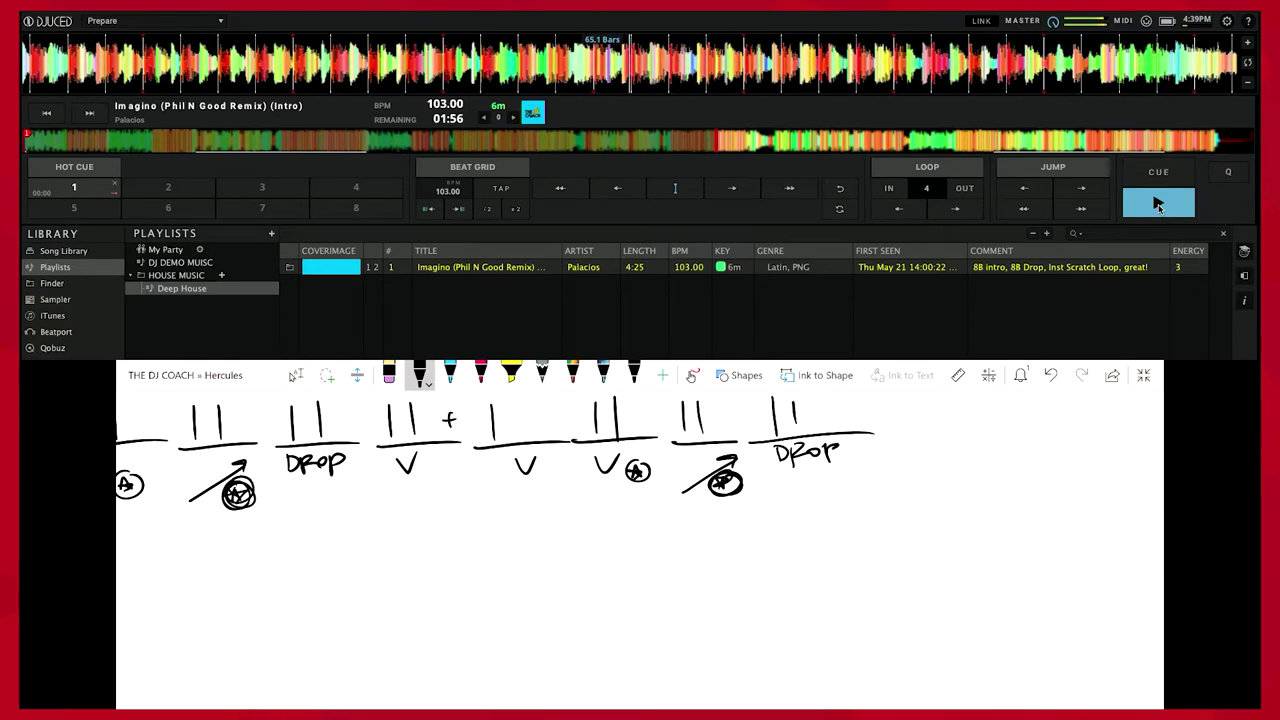
pyautogui.hscroll(1, 640, 540)
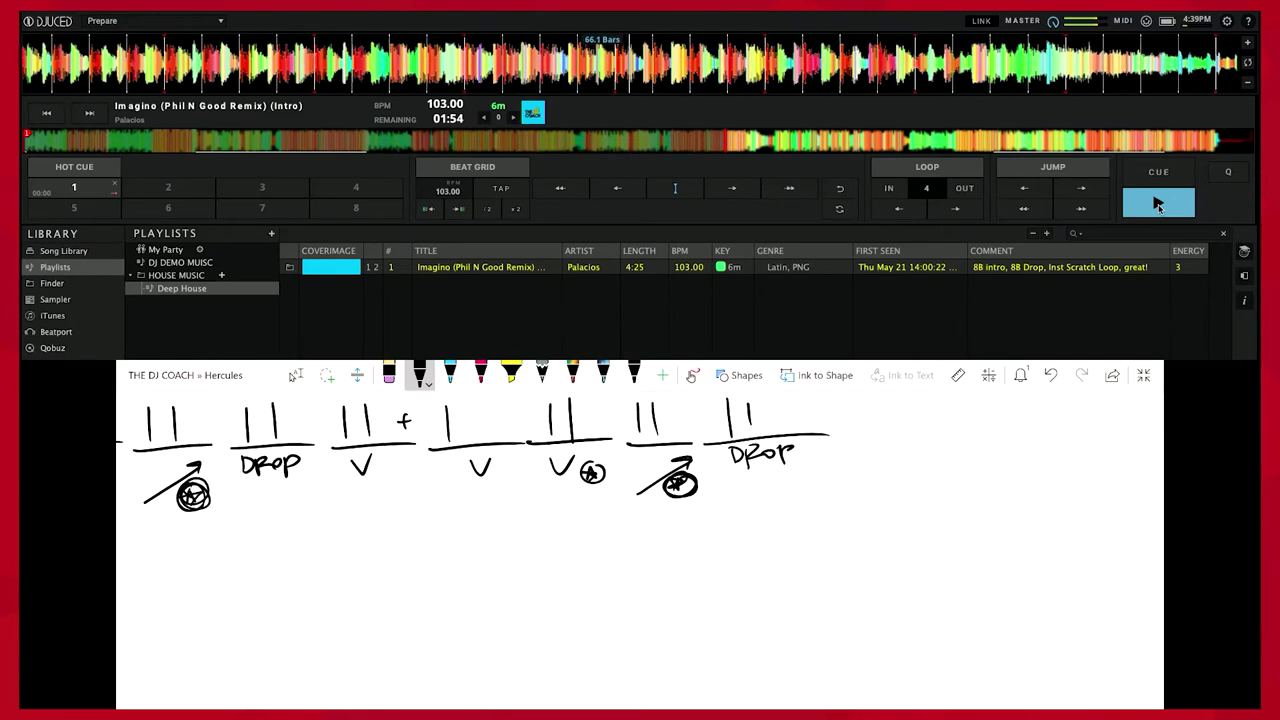
# - Draw a section marked 1/2 over a line labelled "TURN", followed by a section with one tally mark labelled B
pyautogui.click(296, 376)
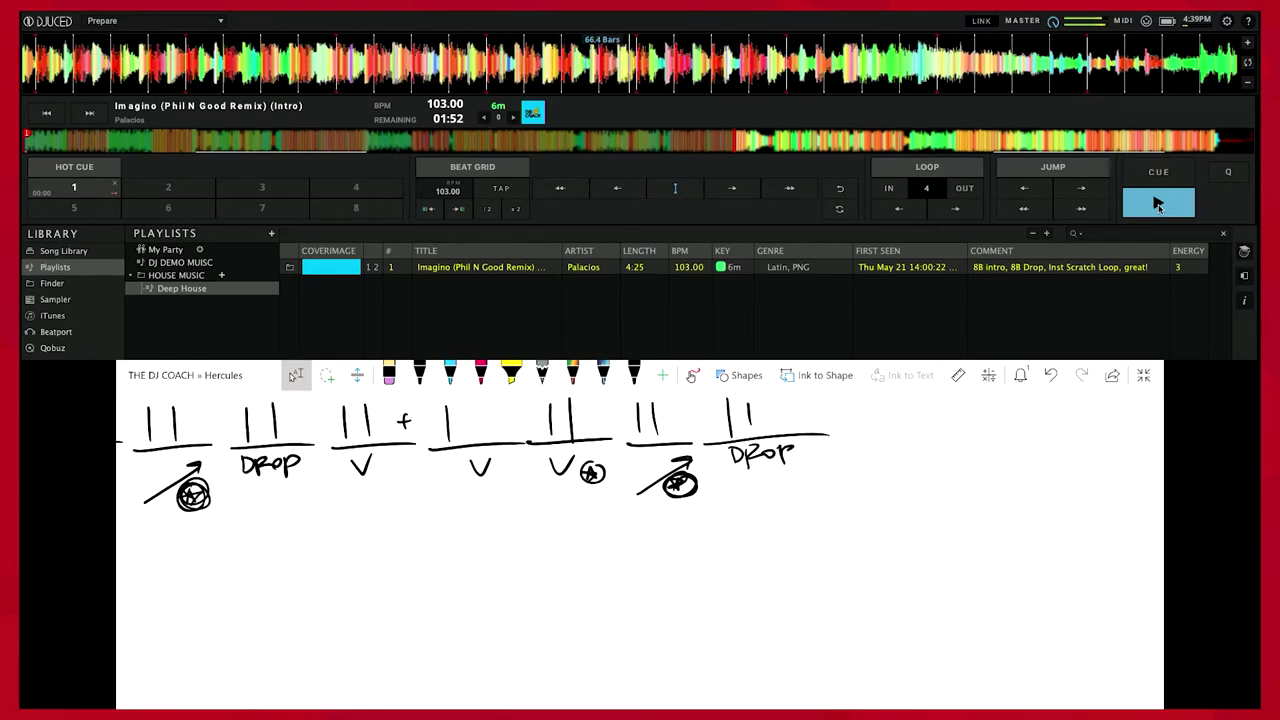
pyautogui.hscroll(1, 640, 540)
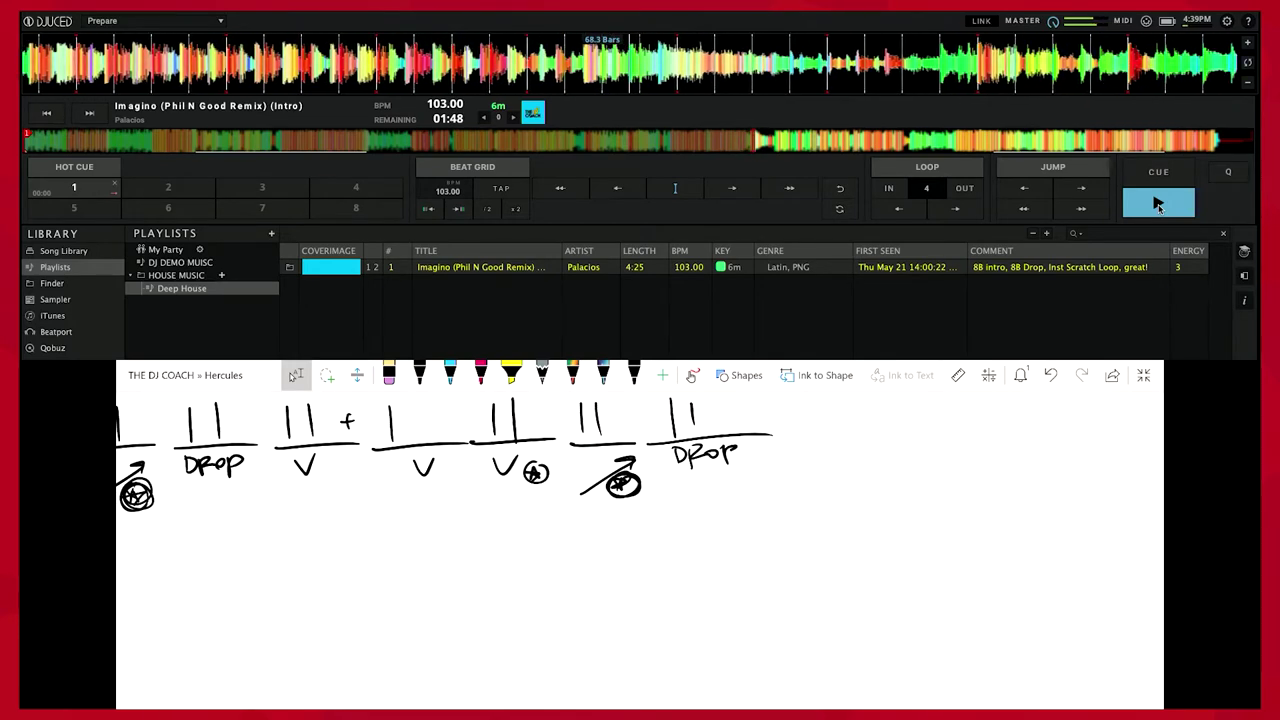
pyautogui.click(419, 374)
pyautogui.moveTo(780, 403)
pyautogui.mouseDown()
pyautogui.moveTo(787, 434)
pyautogui.moveTo(834, 447)
pyautogui.mouseUp()
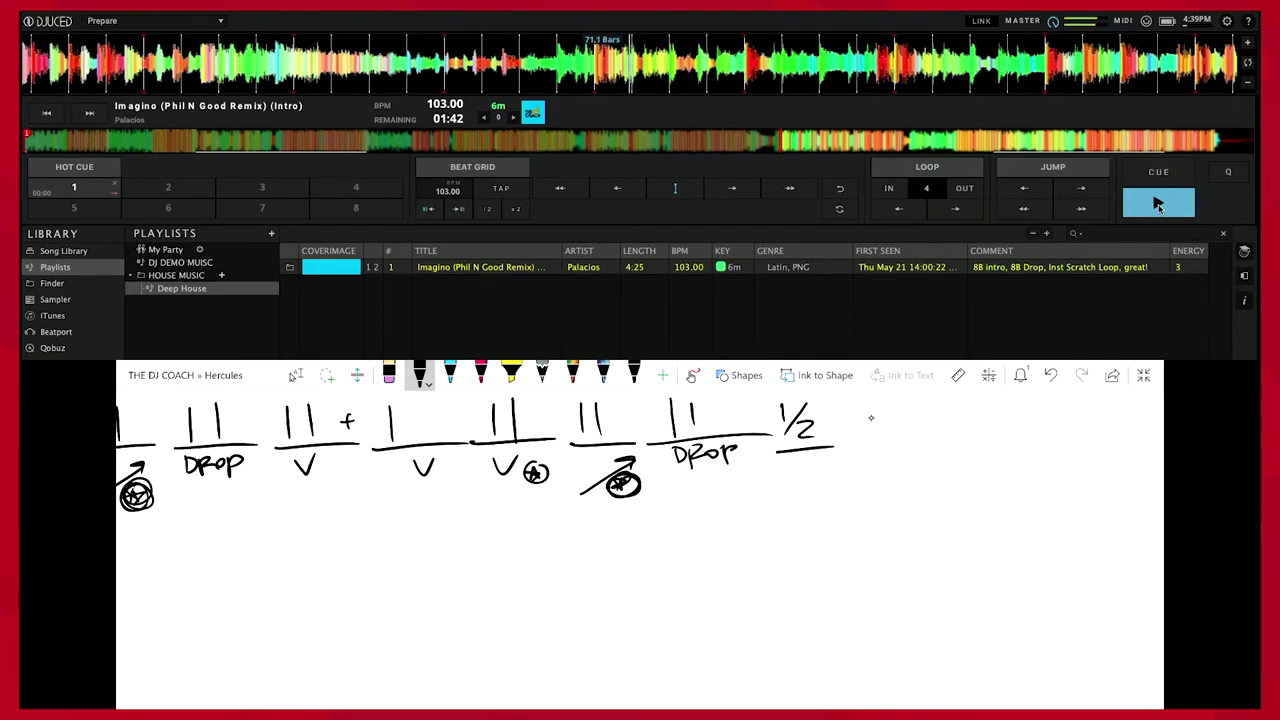
pyautogui.moveTo(870, 398)
pyautogui.mouseDown()
pyautogui.moveTo(870, 440)
pyautogui.moveTo(970, 432)
pyautogui.mouseUp()
pyautogui.moveTo(883, 448); pyautogui.dragTo(886, 466)
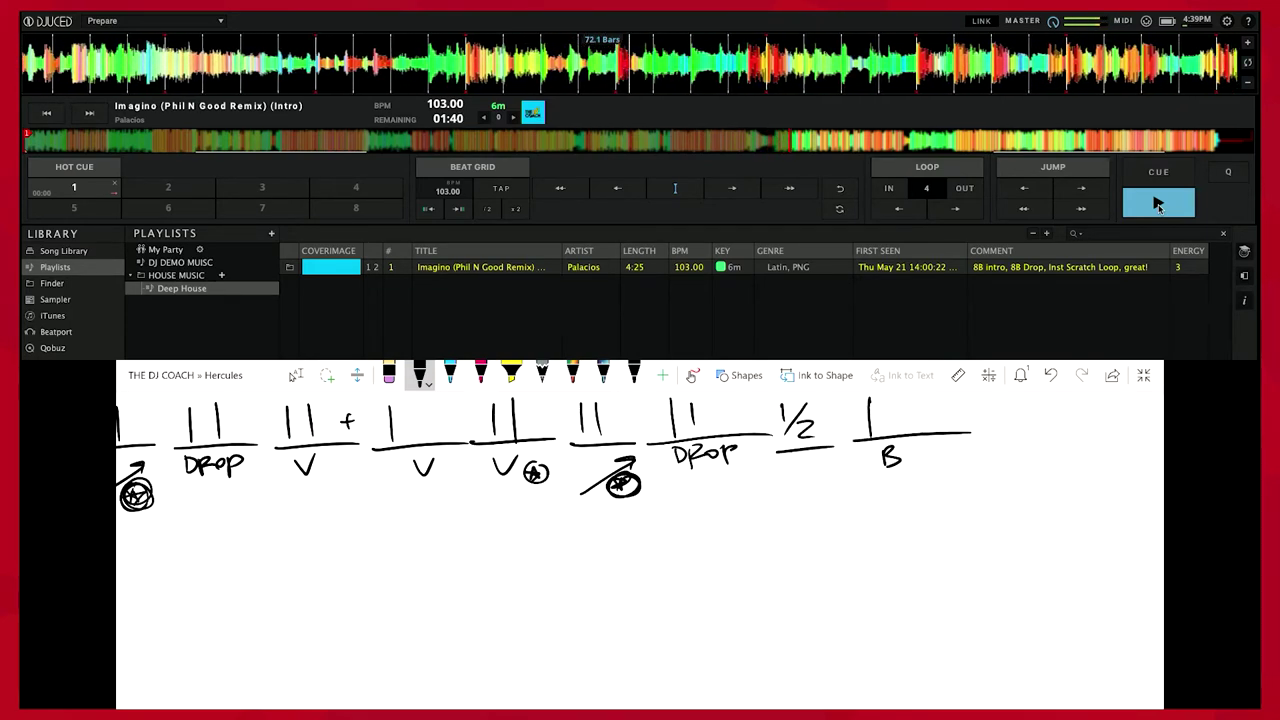
pyautogui.moveTo(779, 461)
pyautogui.mouseDown()
pyautogui.moveTo(800, 478)
pyautogui.moveTo(846, 451)
pyautogui.mouseUp()
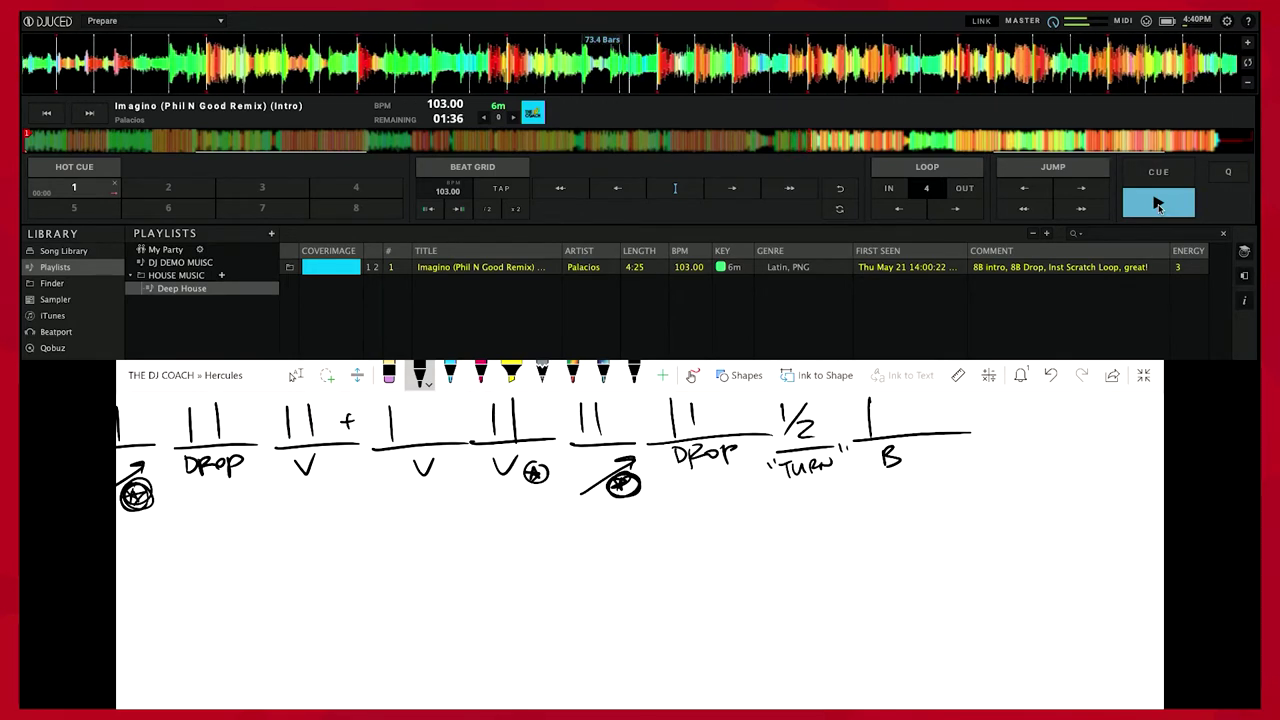
# - Add a second and a third tally mark to the B section at the end of the row
pyautogui.hscroll(1, 640, 535)
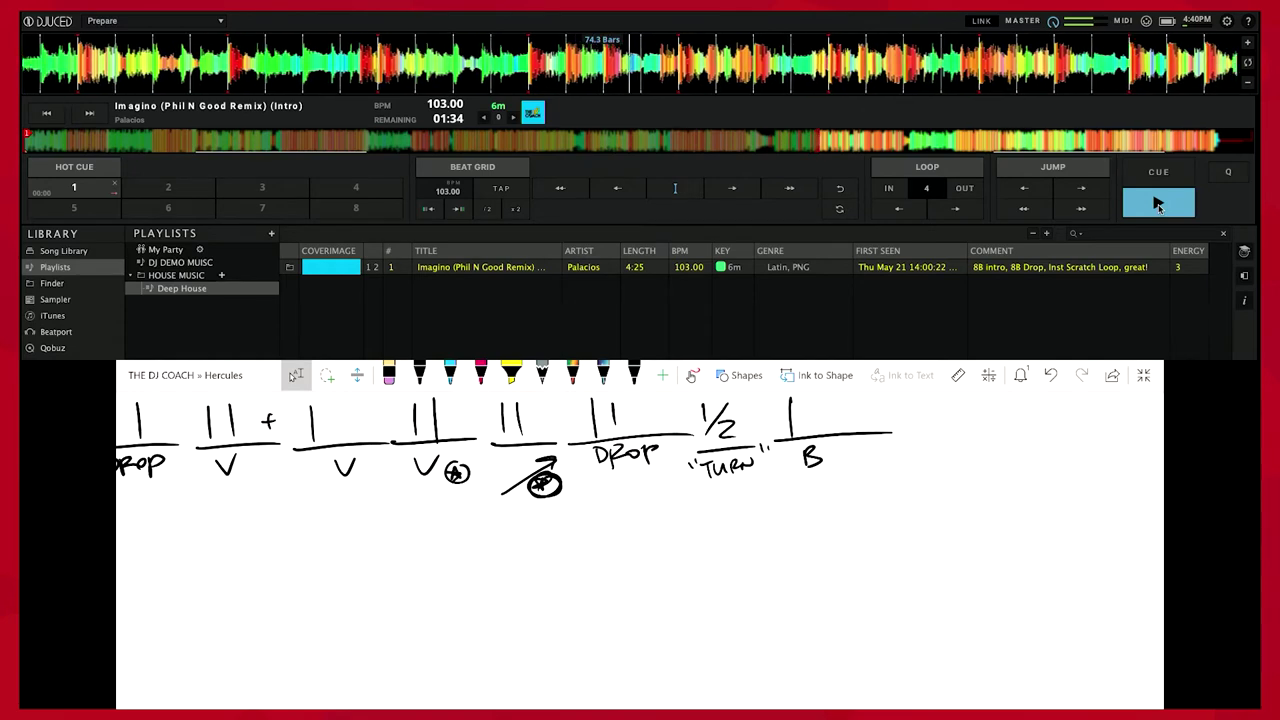
pyautogui.click(419, 375)
pyautogui.moveTo(814, 398); pyautogui.dragTo(814, 434)
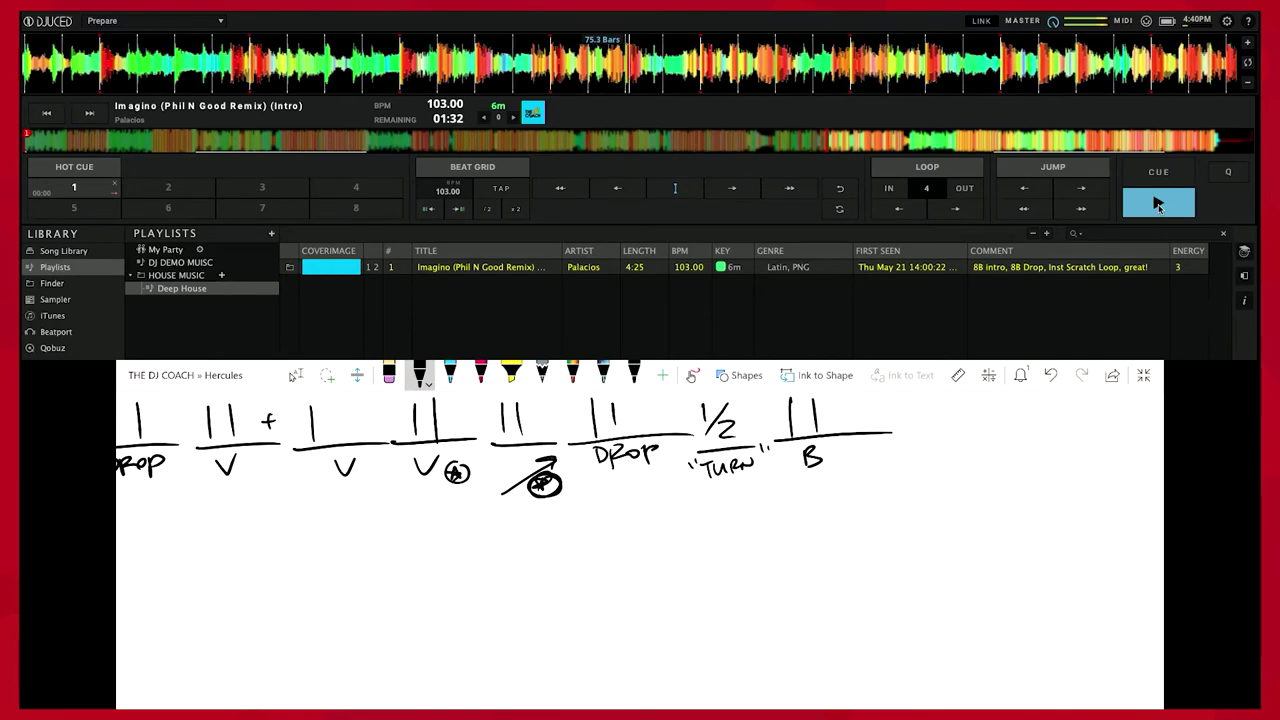
pyautogui.hscroll(1, 640, 530)
pyautogui.click(295, 375)
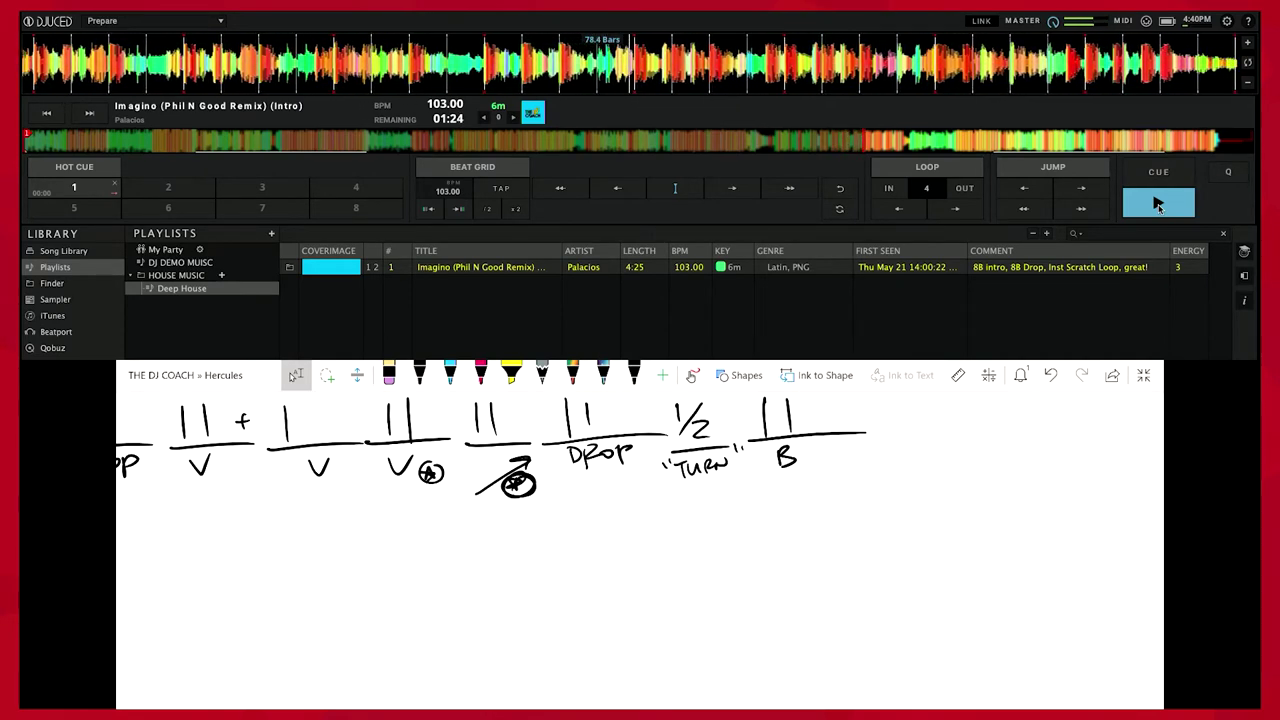
pyautogui.click(419, 375)
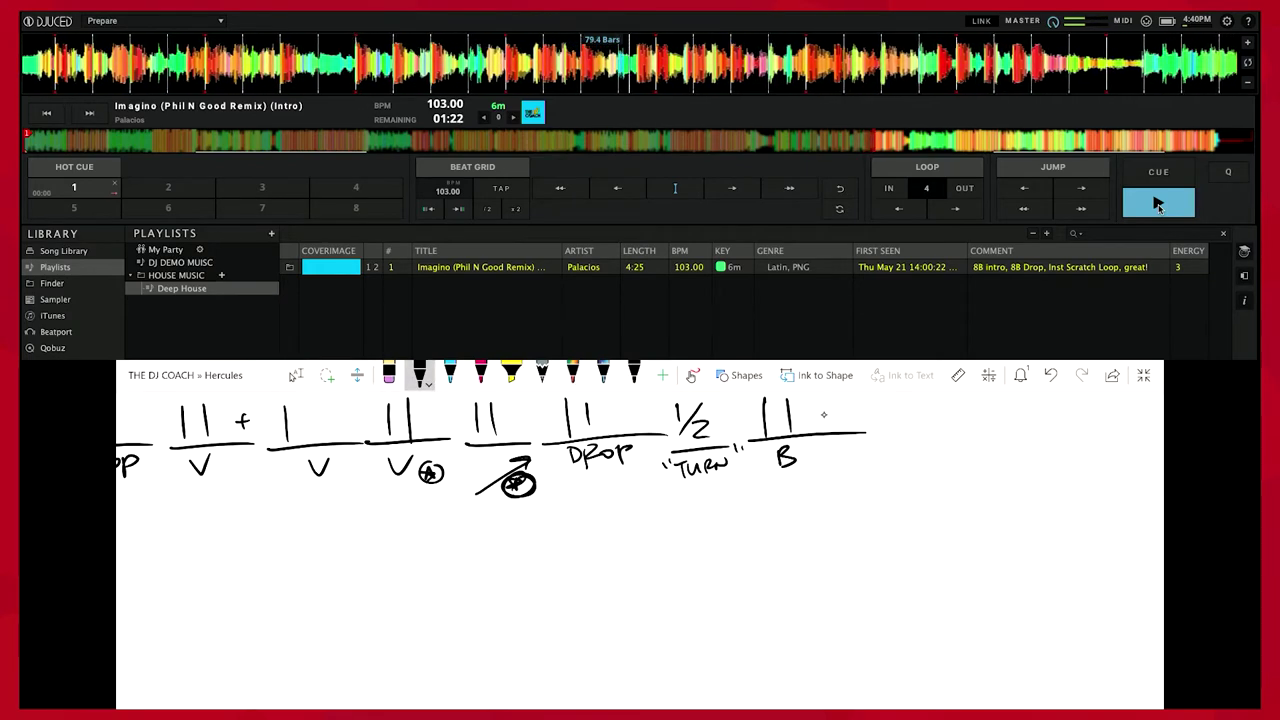
pyautogui.moveTo(822, 400); pyautogui.dragTo(820, 430)
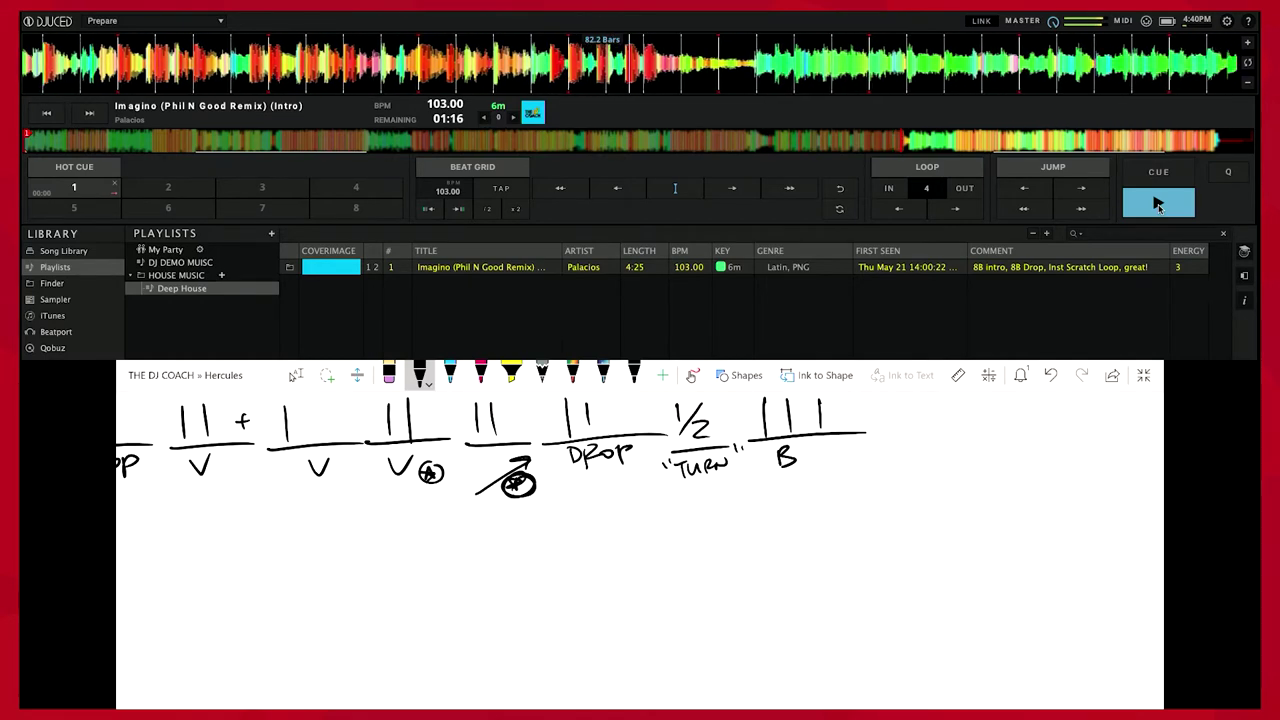
# - Add a short section marked 2b with a question mark beneath it, and draw a new section line with one tally mark
pyautogui.hscroll(1, 640, 535)
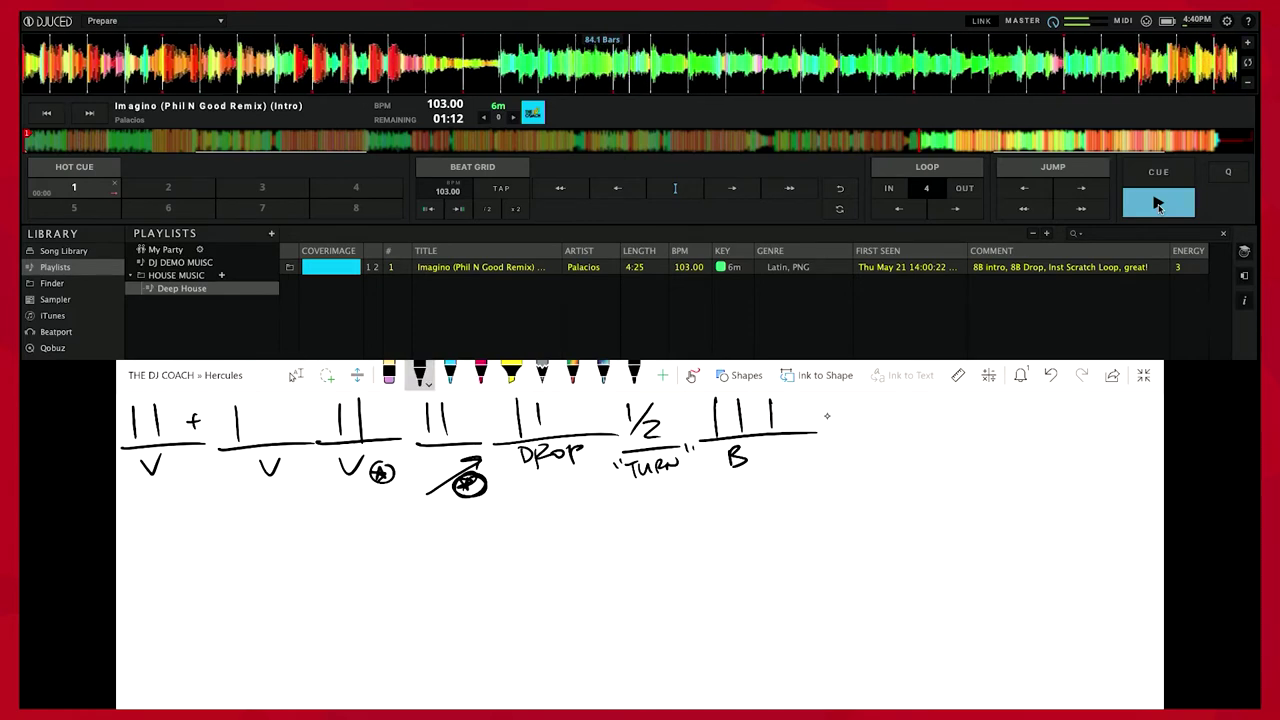
pyautogui.moveTo(816, 413); pyautogui.dragTo(826, 422)
pyautogui.moveTo(835, 402); pyautogui.dragTo(833, 421)
pyautogui.moveTo(829, 433)
pyautogui.mouseDown()
pyautogui.moveTo(878, 419)
pyautogui.moveTo(964, 435)
pyautogui.mouseUp()
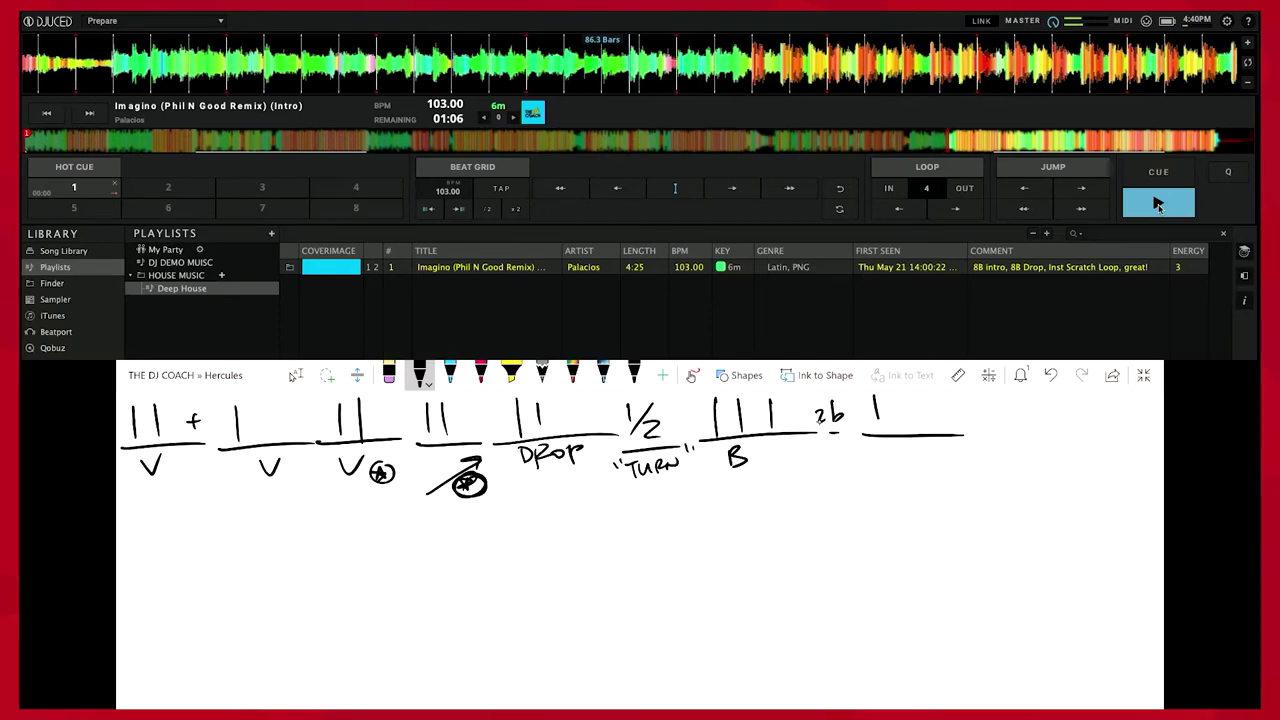
pyautogui.moveTo(827, 441); pyautogui.dragTo(832, 450)
pyautogui.click(831, 456)
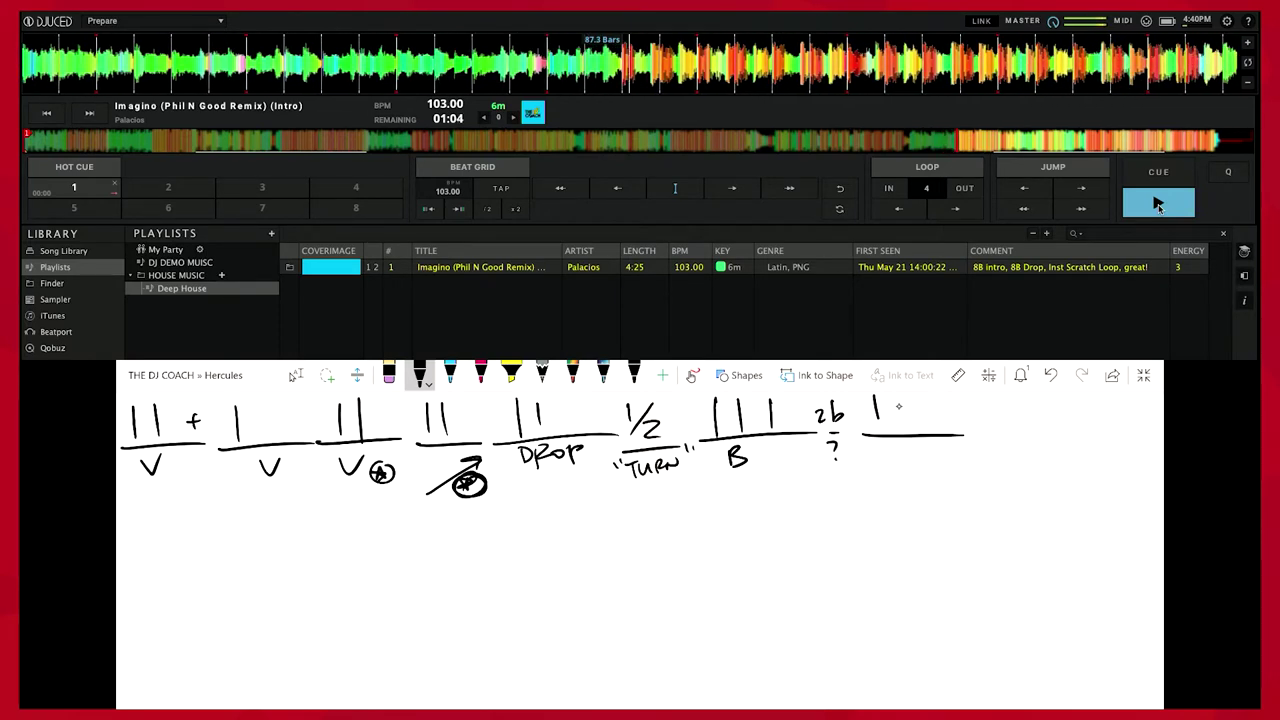
# - Add a second tally mark to the last section in the row and label it V
pyautogui.hscroll(1, 640, 530)
pyautogui.click(296, 375)
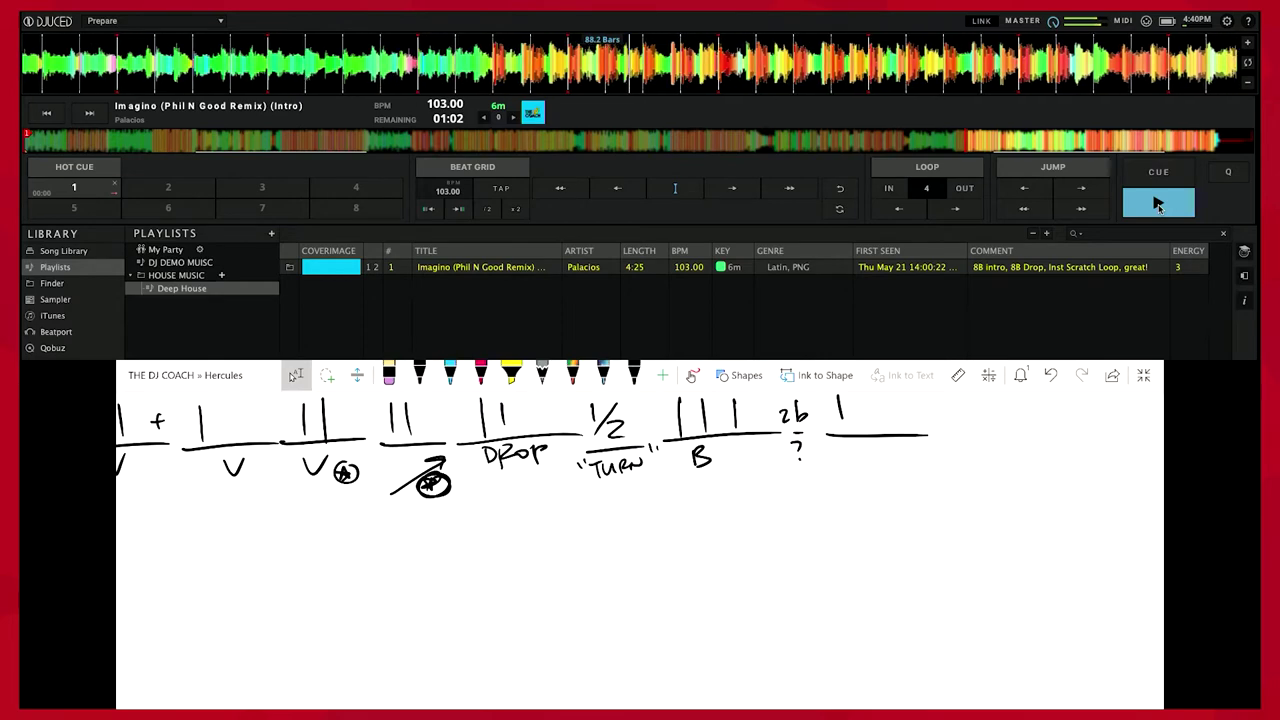
pyautogui.click(419, 373)
pyautogui.moveTo(860, 401); pyautogui.dragTo(864, 422)
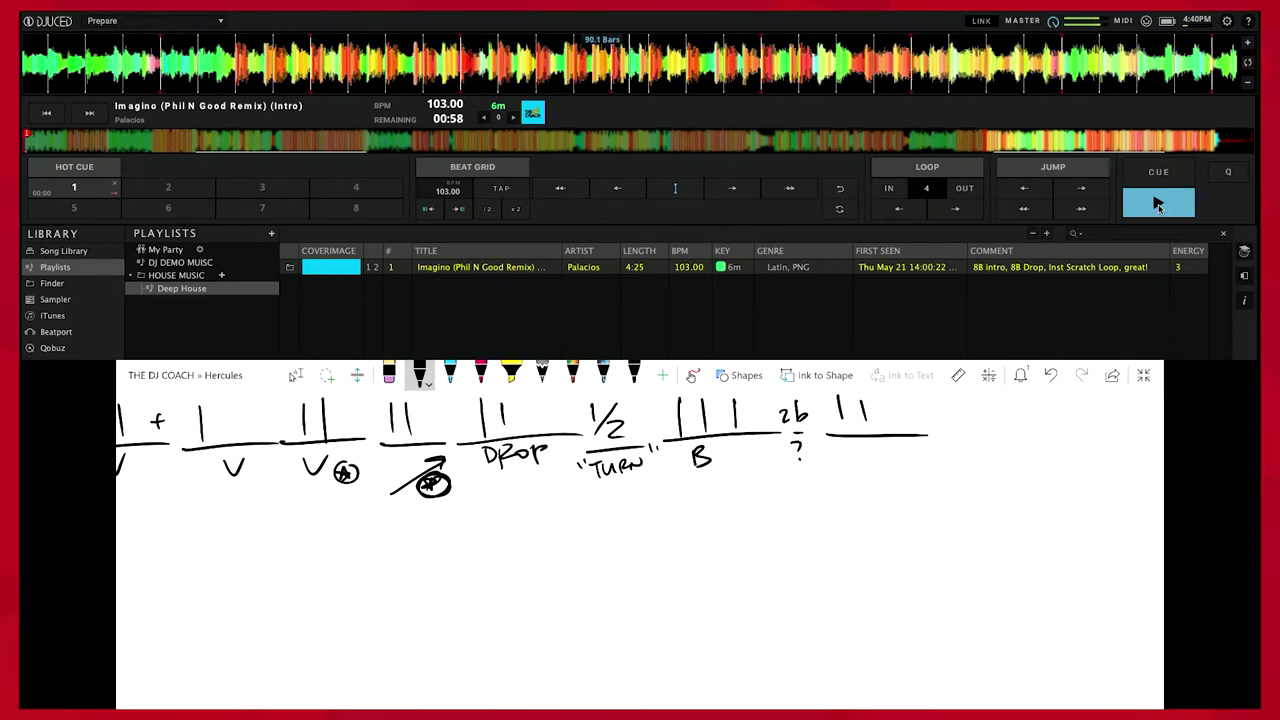
pyautogui.moveTo(858, 450); pyautogui.dragTo(893, 458)
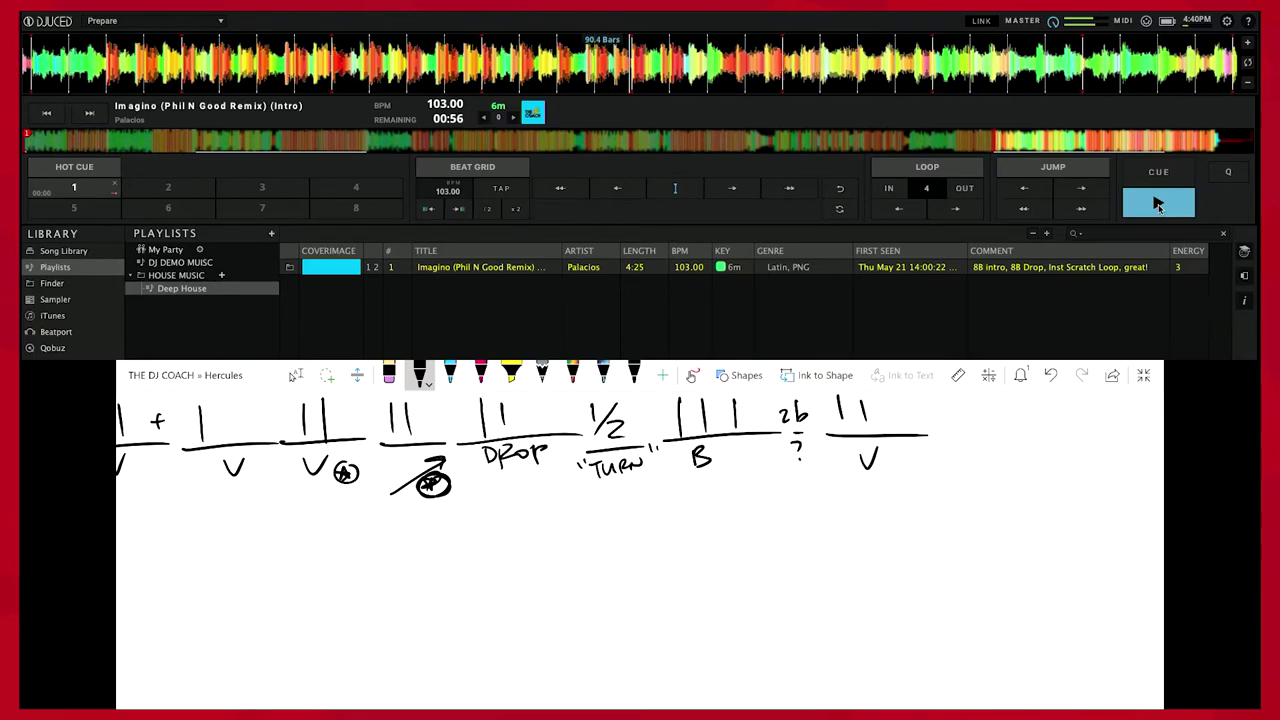
# - Draw a section with two tally marks over a line and a rising arrow beneath it, following the last V section
pyautogui.moveTo(941, 399)
pyautogui.mouseDown()
pyautogui.moveTo(940, 440)
pyautogui.moveTo(1026, 434)
pyautogui.mouseUp()
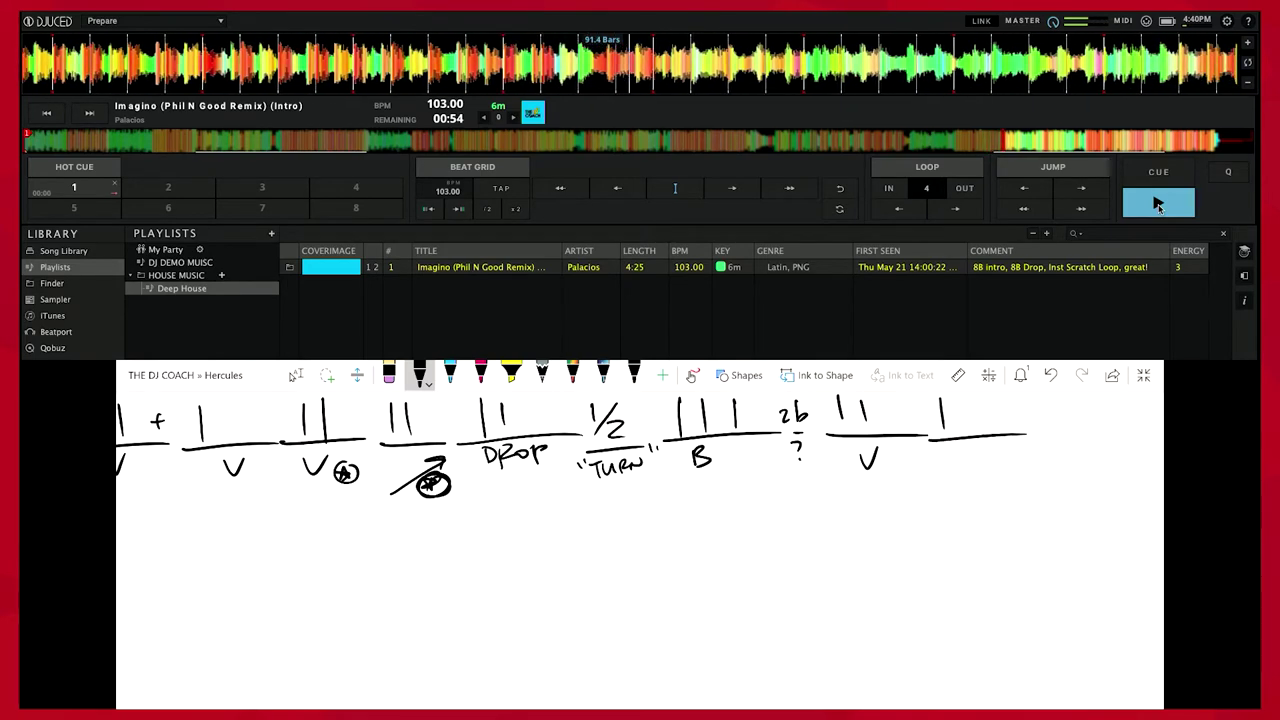
pyautogui.hscroll(1, 640, 540)
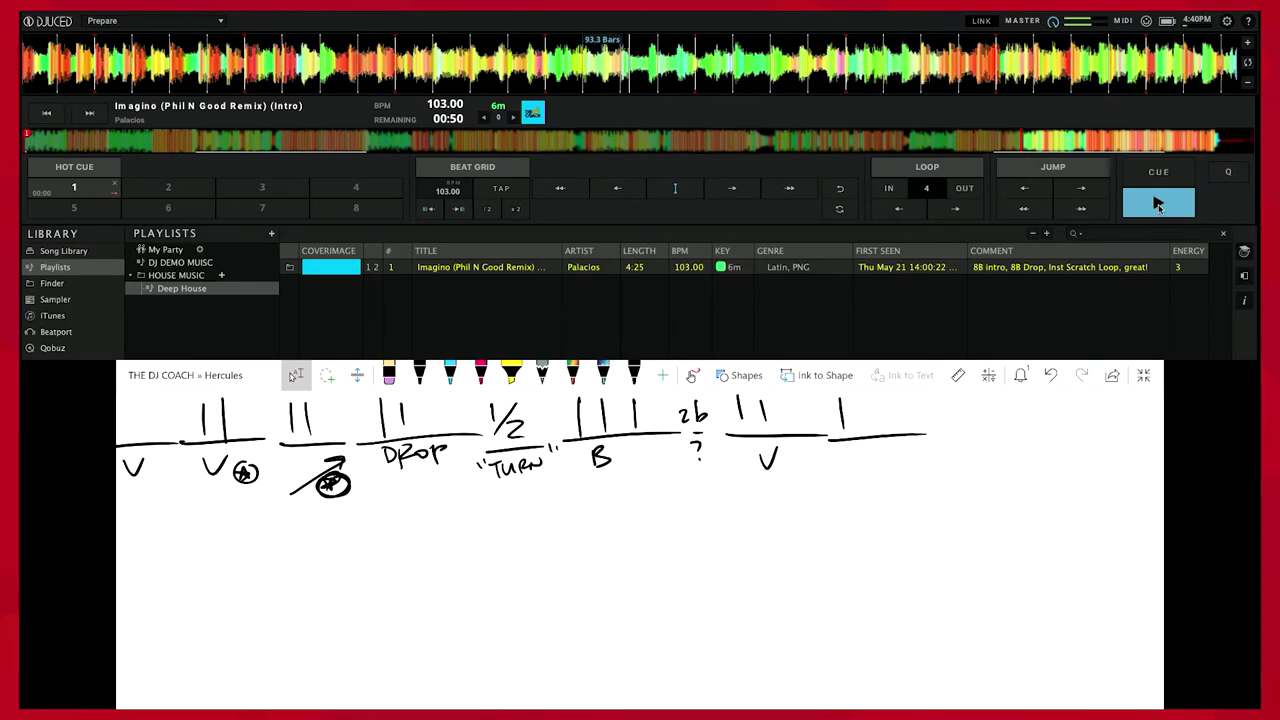
pyautogui.click(419, 375)
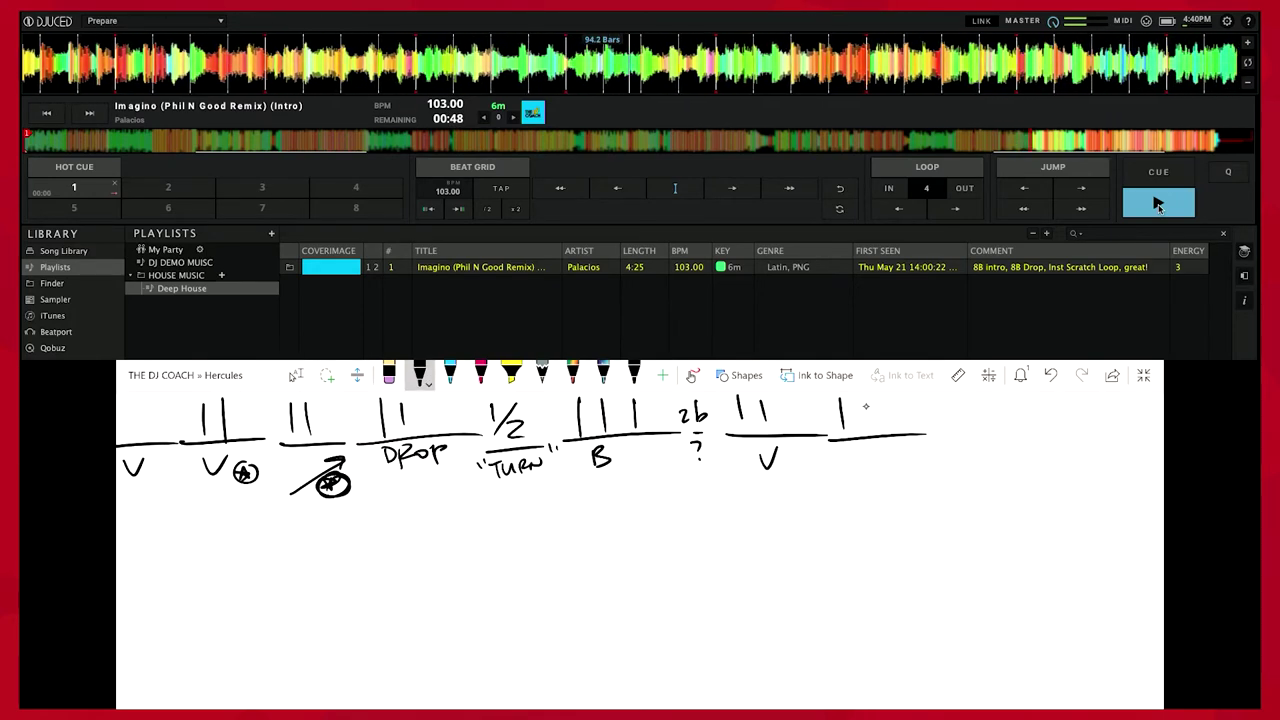
pyautogui.moveTo(856, 480)
pyautogui.mouseDown()
pyautogui.moveTo(902, 446)
pyautogui.moveTo(899, 459)
pyautogui.mouseUp()
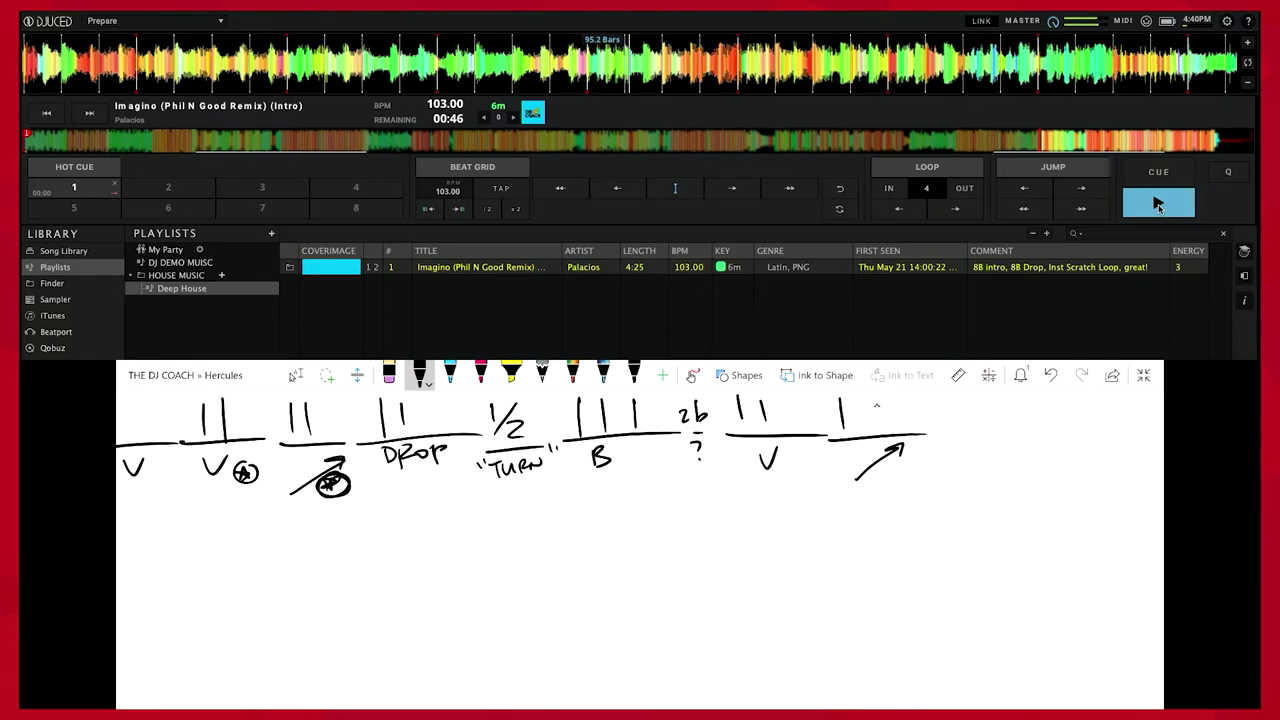
pyautogui.moveTo(867, 397); pyautogui.dragTo(871, 430)
# - Draw a section with three tally marks over a line after the last rising arrow and label it DROP
pyautogui.hscroll(3, 522, 447)
pyautogui.click(296, 375)
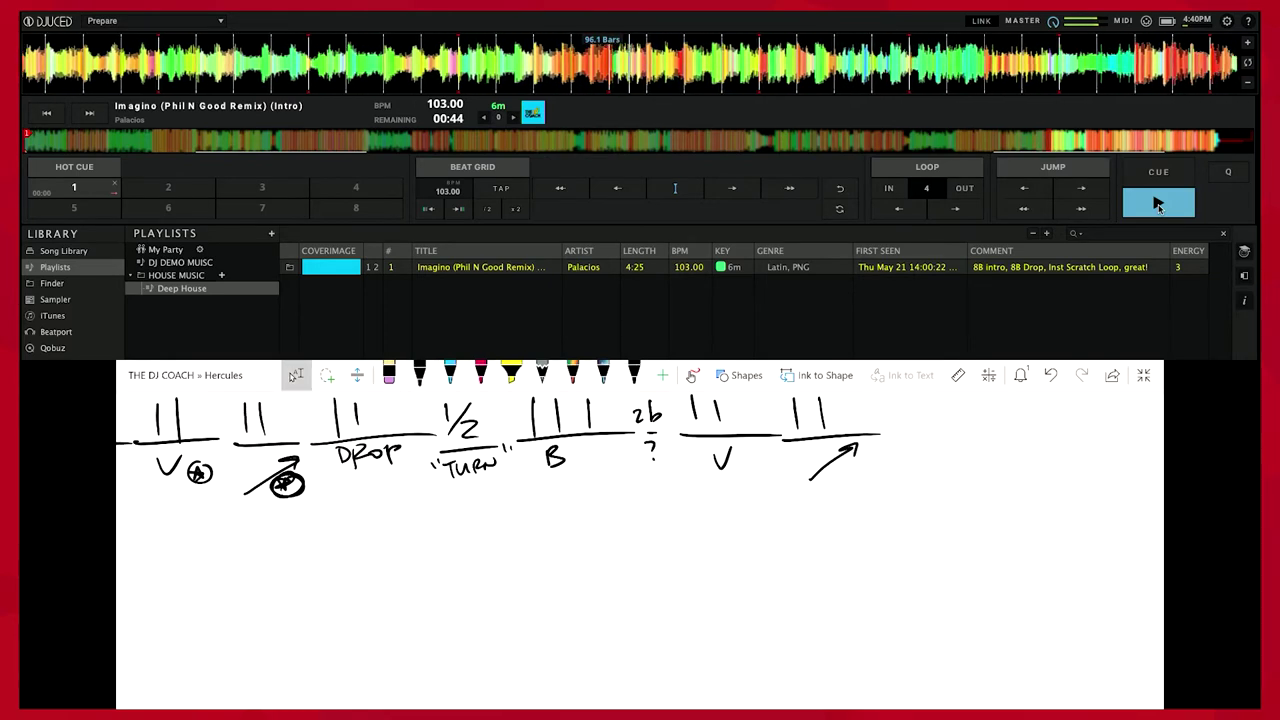
pyautogui.scroll(-1, 500, 450)
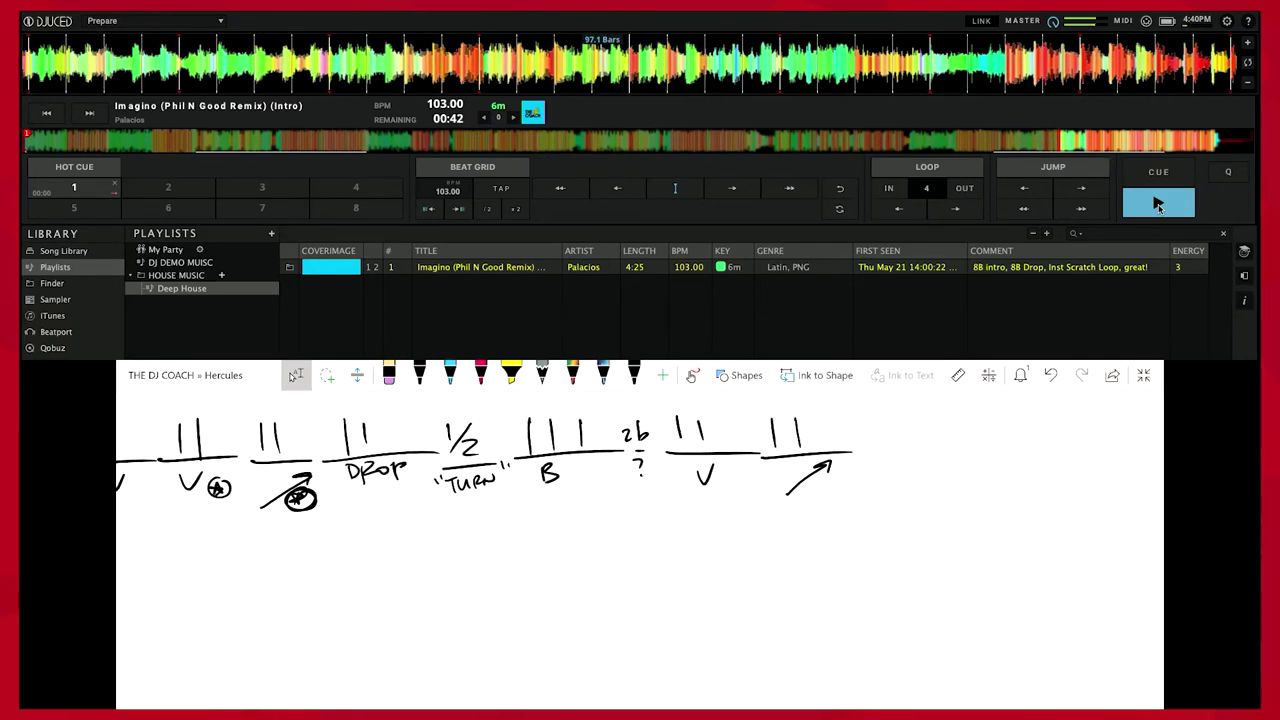
pyautogui.hscroll(1, 500, 450)
pyautogui.hscroll(1, 480, 460)
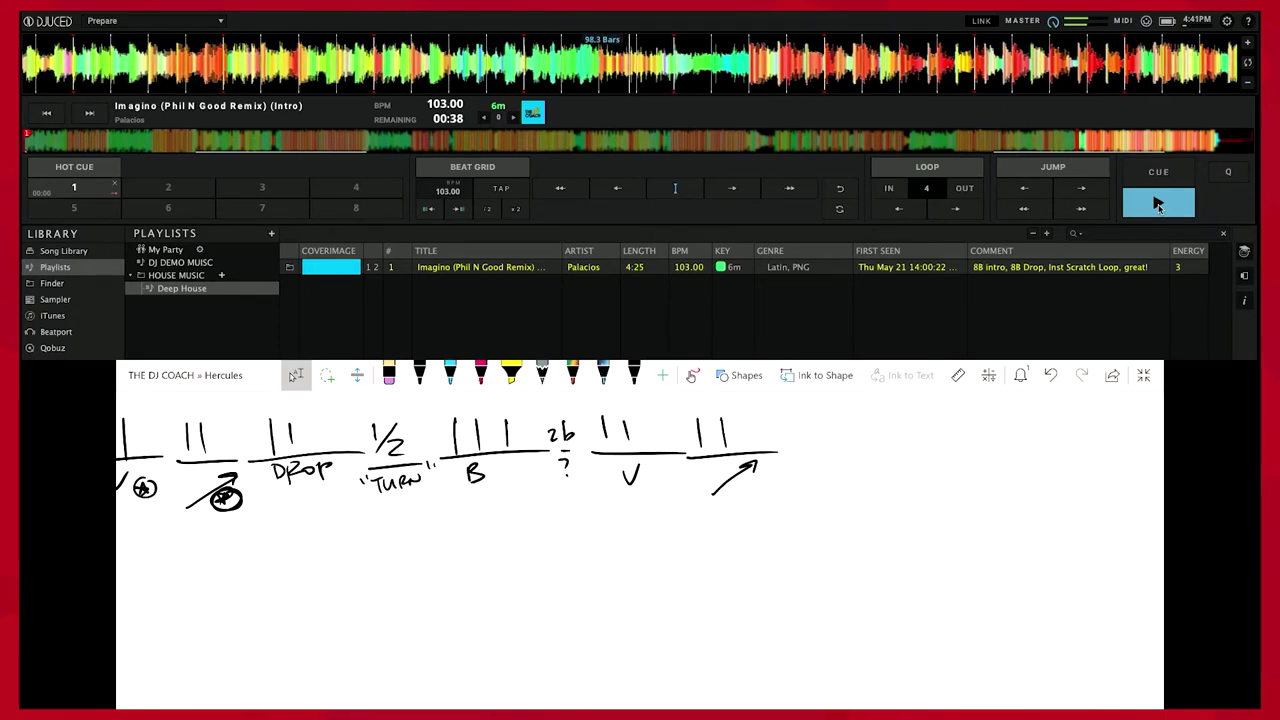
pyautogui.moveTo(816, 406); pyautogui.dragTo(818, 446)
pyautogui.moveTo(789, 451); pyautogui.dragTo(921, 442)
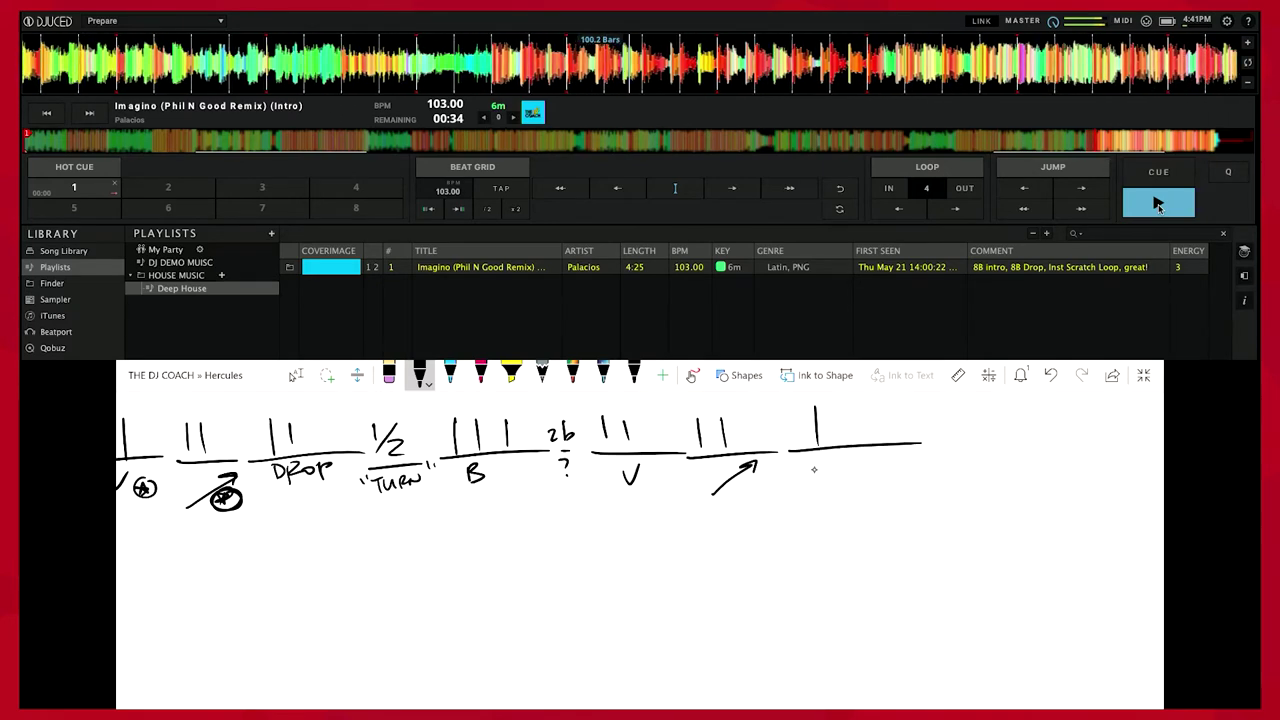
pyautogui.moveTo(808, 462)
pyautogui.mouseDown()
pyautogui.moveTo(818, 480)
pyautogui.moveTo(875, 466)
pyautogui.mouseUp()
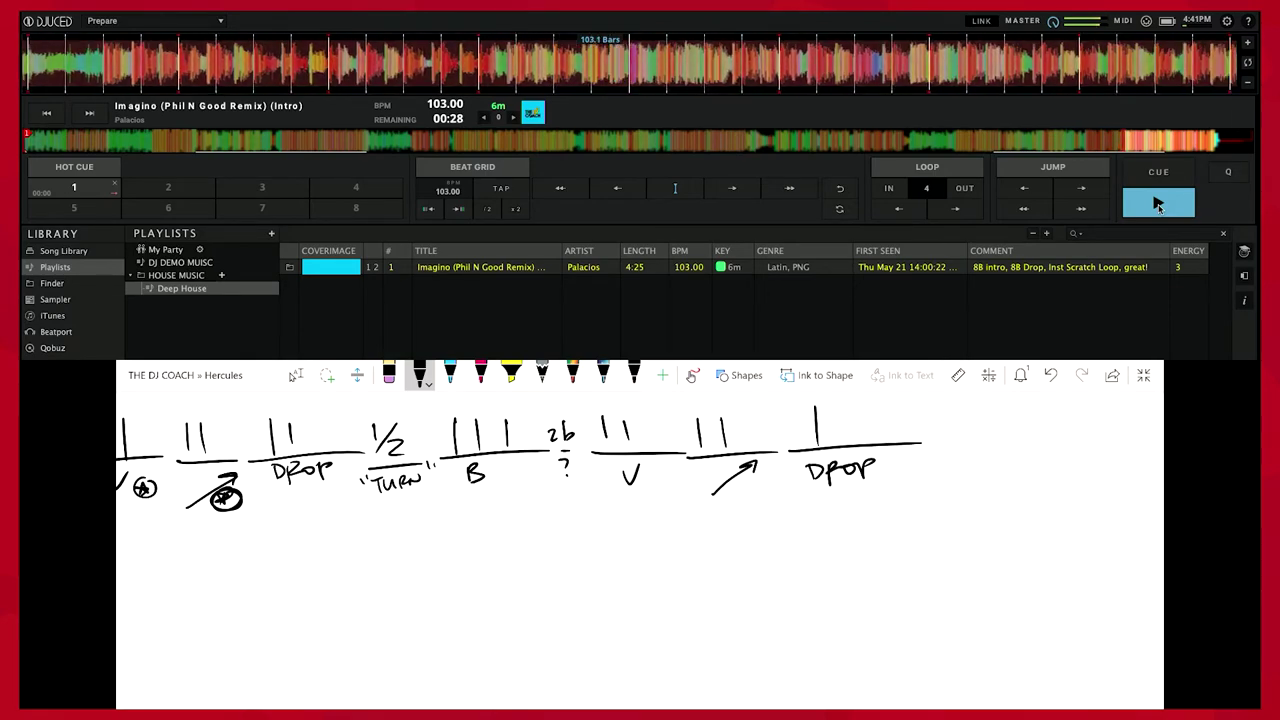
pyautogui.moveTo(846, 402); pyautogui.dragTo(843, 436)
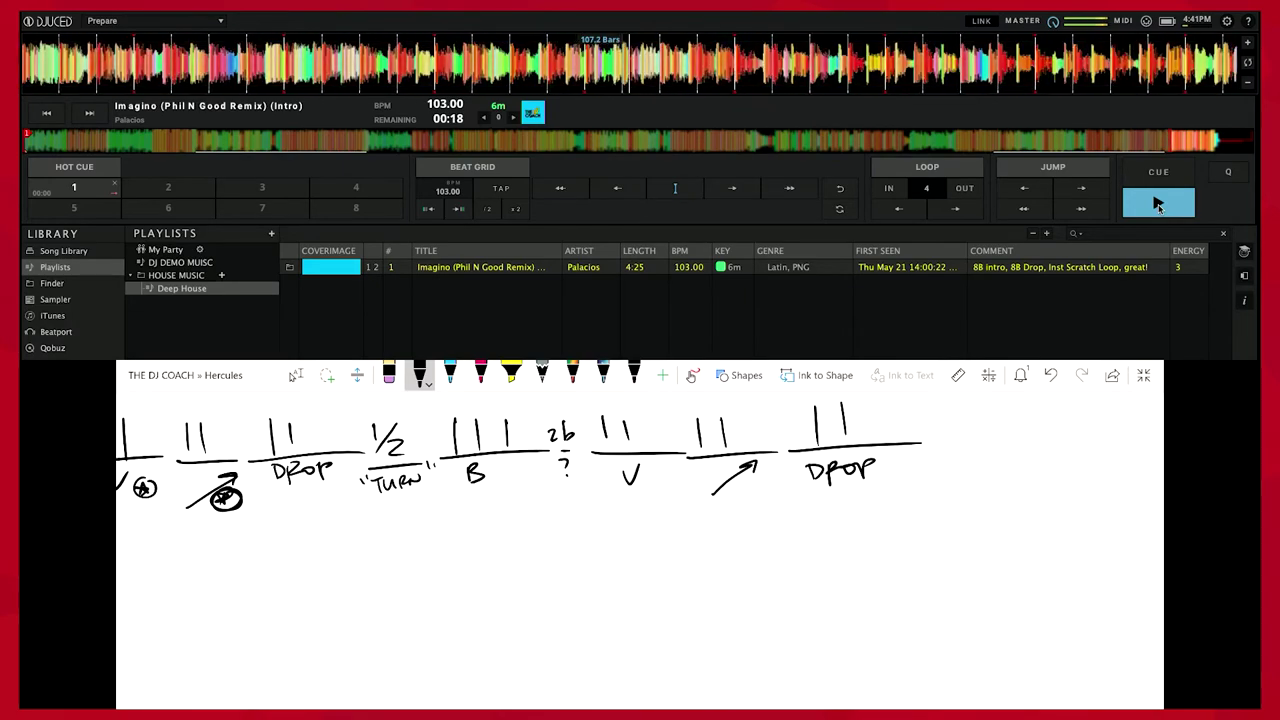
pyautogui.moveTo(869, 398); pyautogui.dragTo(870, 438)
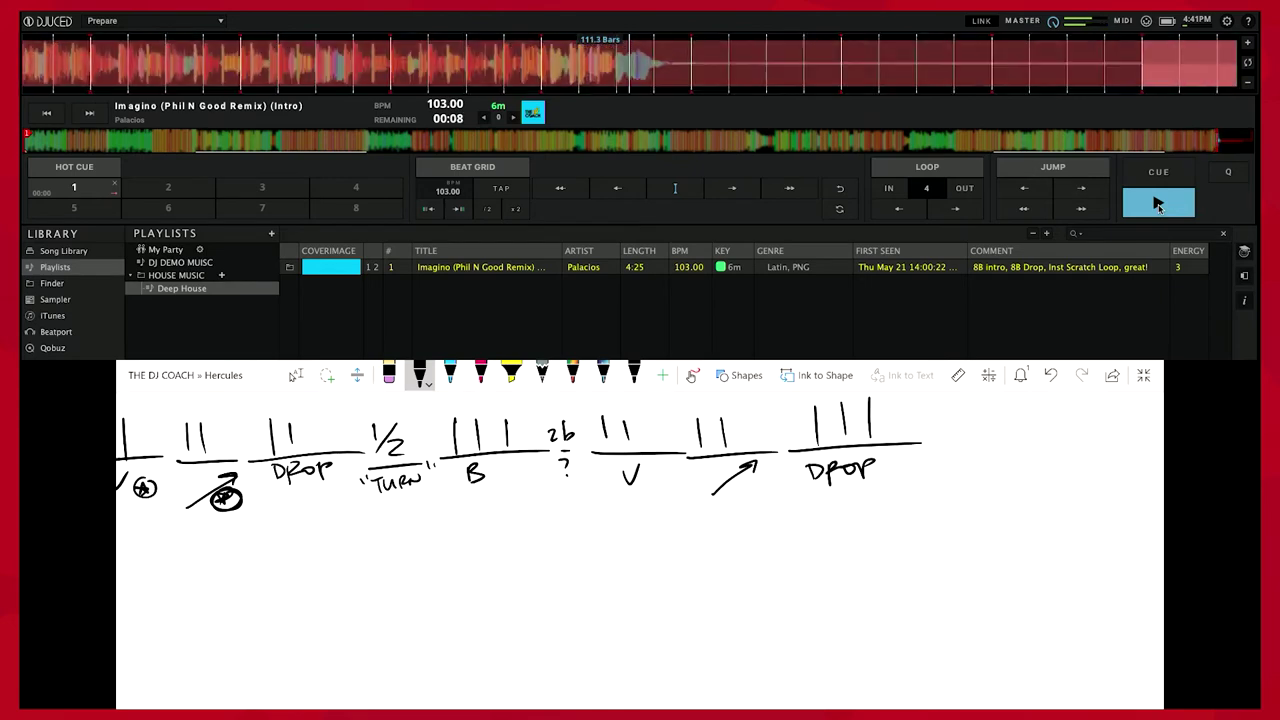
# - Reduce the last DROP section to two tally marks over a shorter line, and add a closing one-mark section labelled OUT
pyautogui.click(906, 444)
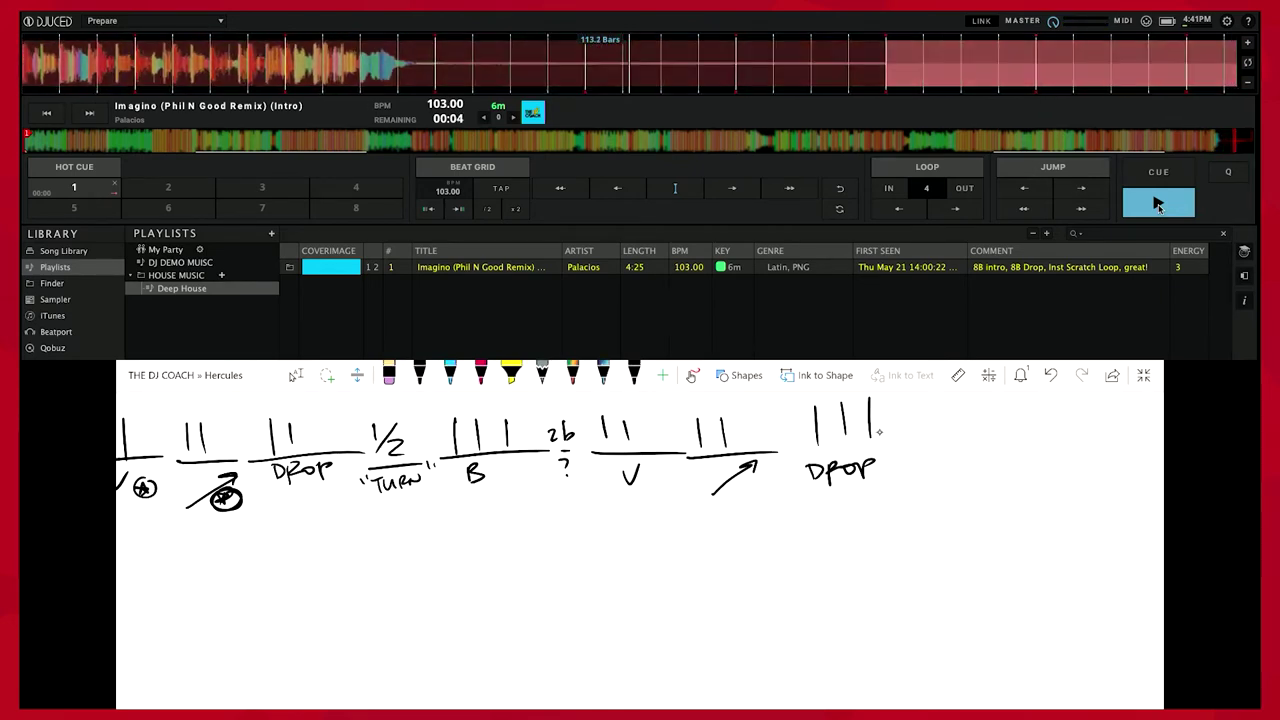
pyautogui.click(872, 419)
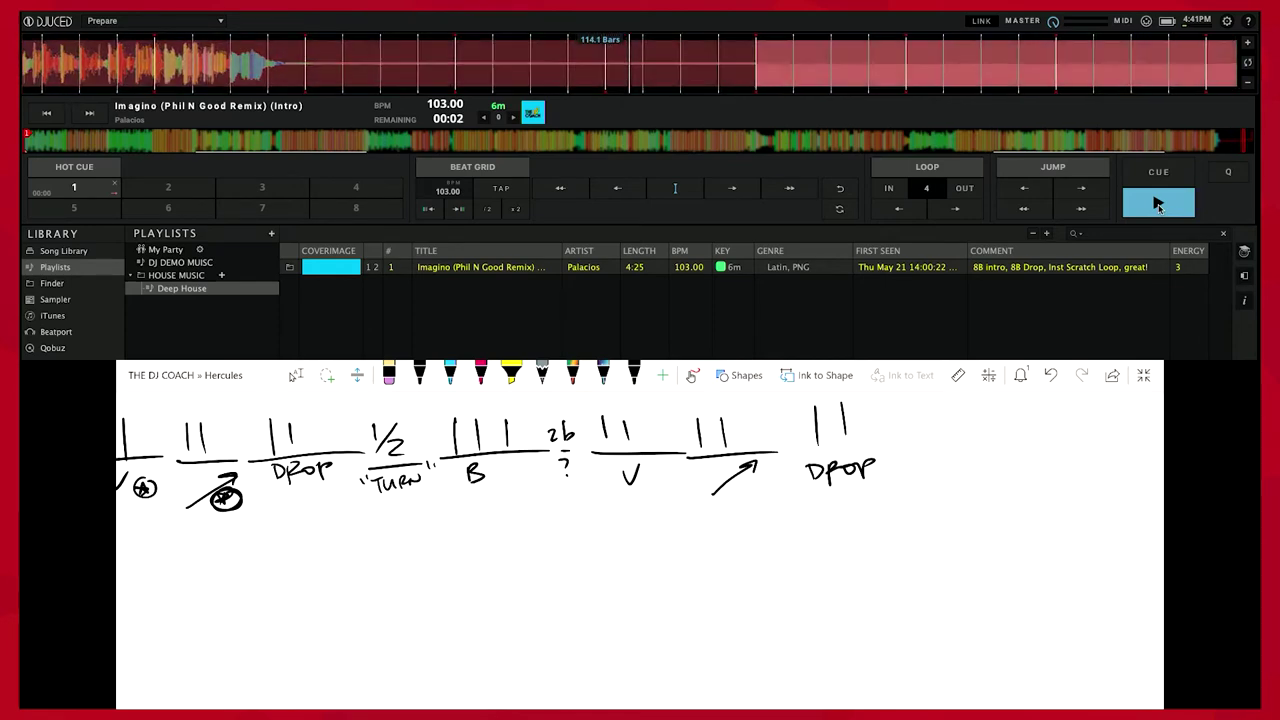
pyautogui.moveTo(806, 455); pyautogui.dragTo(891, 448)
pyautogui.moveTo(922, 407)
pyautogui.mouseDown()
pyautogui.moveTo(924, 441)
pyautogui.moveTo(976, 448)
pyautogui.moveTo(926, 464)
pyautogui.mouseUp()
pyautogui.moveTo(934, 464); pyautogui.dragTo(969, 459)
pyautogui.moveTo(958, 460); pyautogui.dragTo(959, 481)
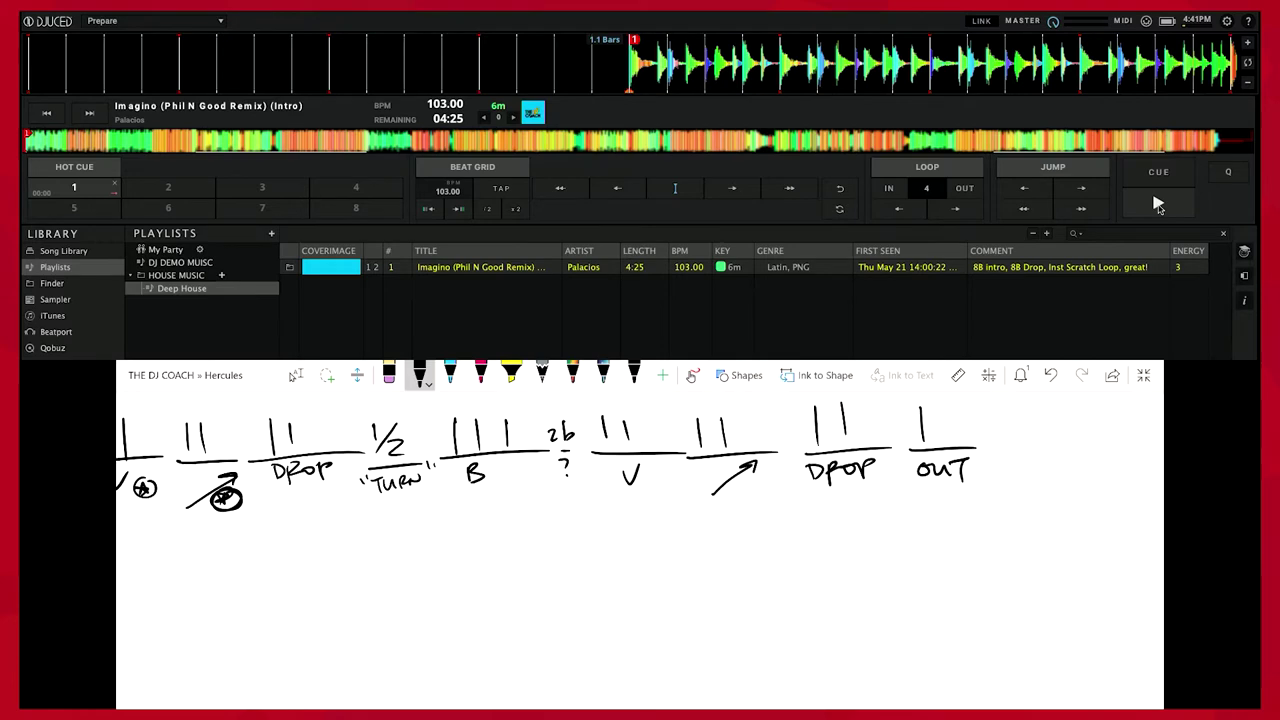
# - Write 8, 8, 8, 8, 8, 4, 8, 8, 8, 2 and 12 beneath the sections from the intro through B
pyautogui.scroll(-3, 640, 540)
pyautogui.scroll(2, 640, 540)
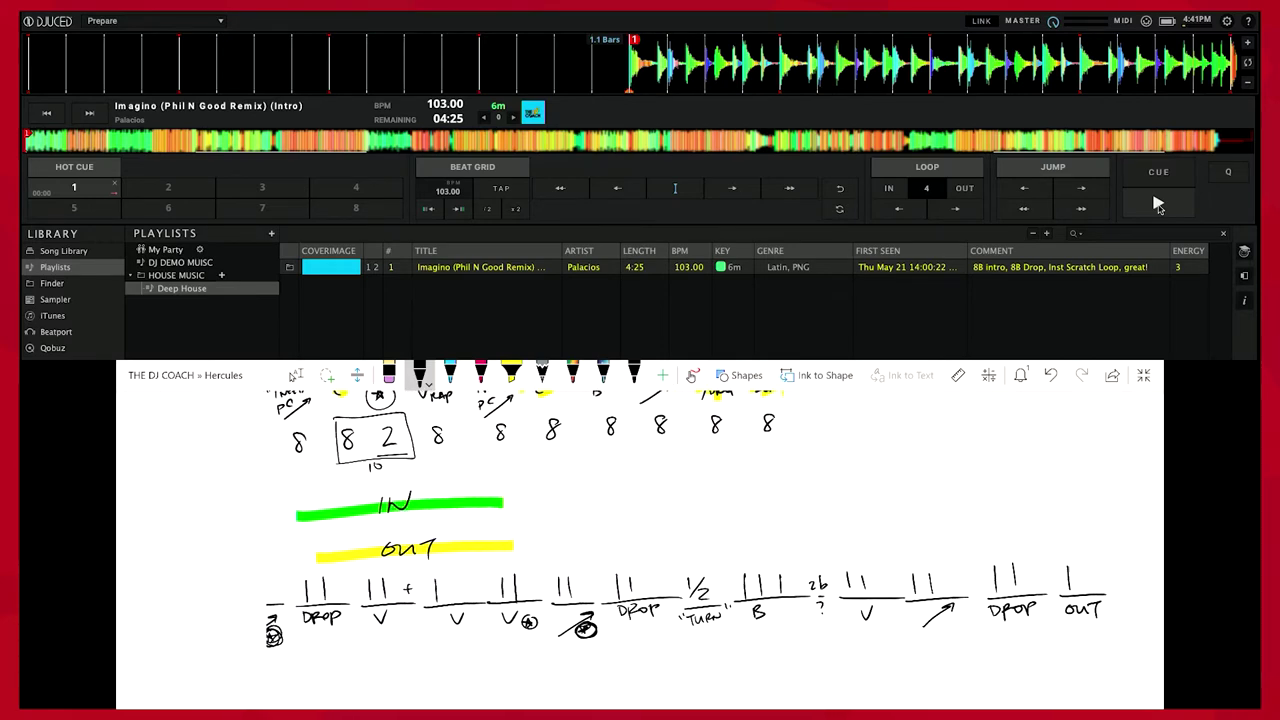
pyautogui.scroll(-3, 640, 540)
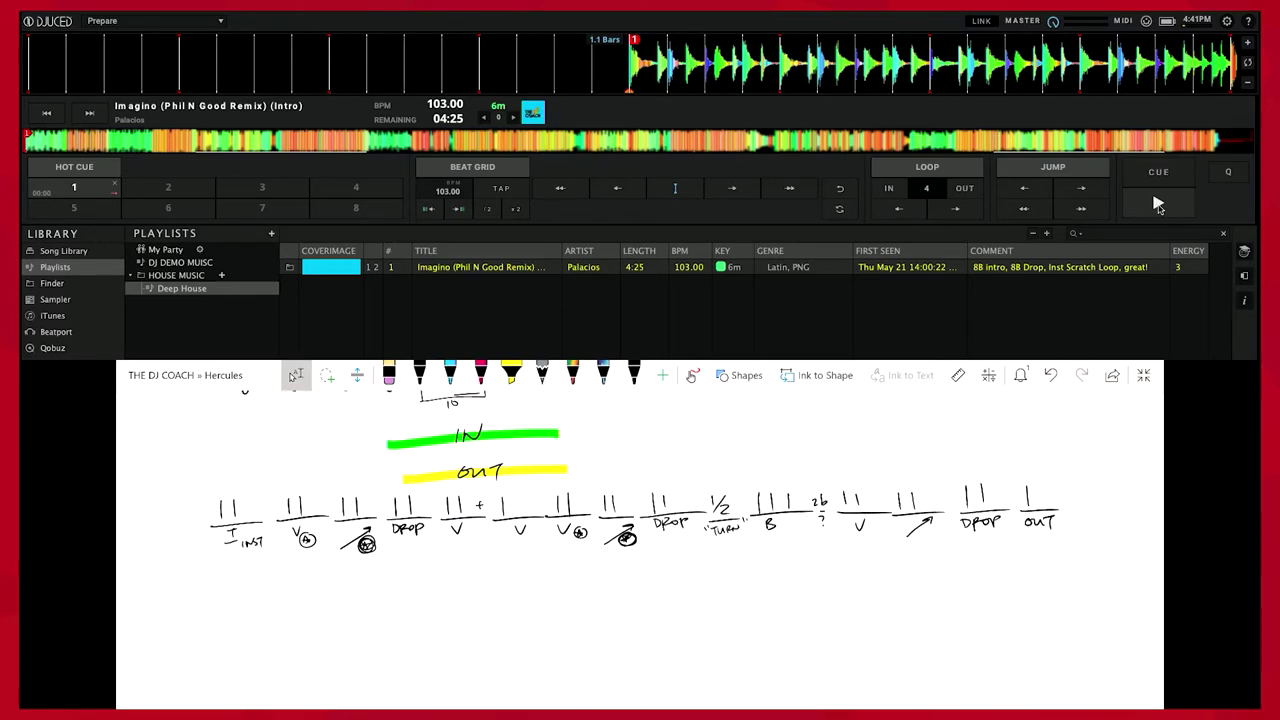
pyautogui.scroll(1, 640, 540)
pyautogui.scroll(-2, 640, 540)
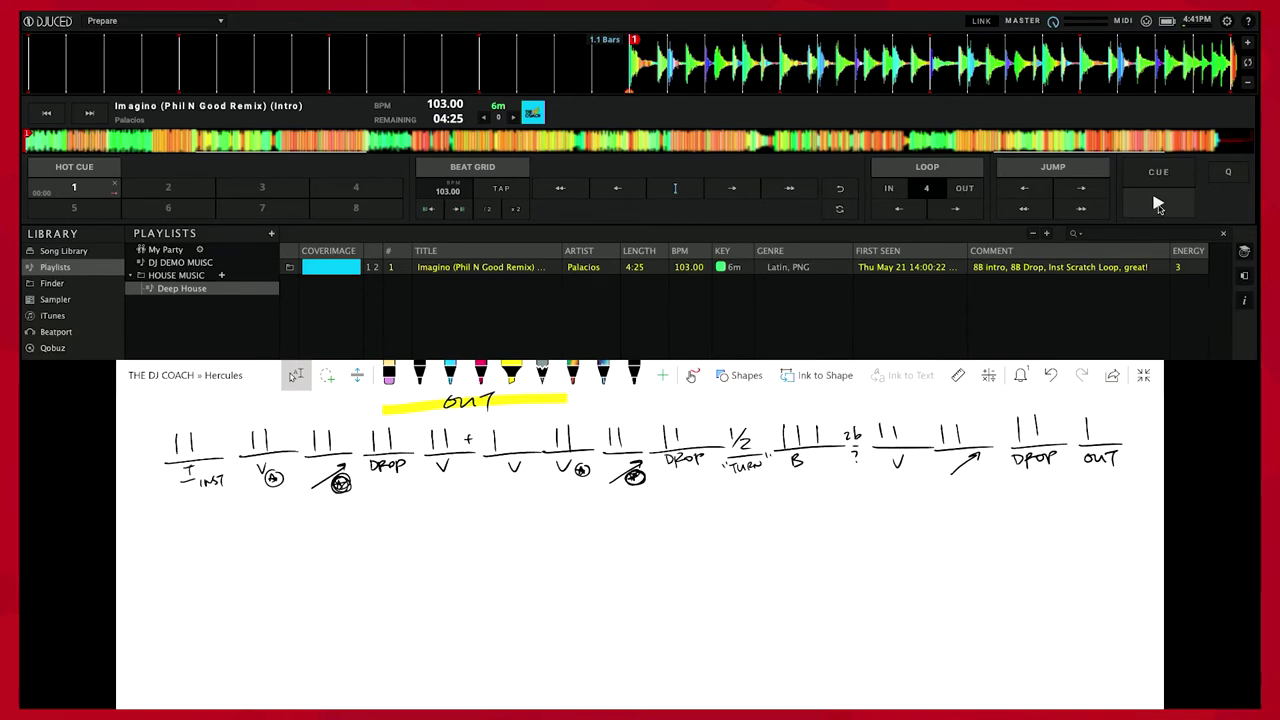
pyautogui.moveTo(204, 503)
pyautogui.mouseDown()
pyautogui.moveTo(191, 511)
pyautogui.moveTo(203, 512)
pyautogui.mouseUp()
pyautogui.moveTo(284, 506)
pyautogui.mouseDown()
pyautogui.moveTo(388, 501)
pyautogui.moveTo(444, 516)
pyautogui.moveTo(456, 500)
pyautogui.moveTo(516, 504)
pyautogui.moveTo(509, 516)
pyautogui.mouseUp()
pyautogui.moveTo(586, 494)
pyautogui.mouseDown()
pyautogui.moveTo(684, 511)
pyautogui.moveTo(752, 490)
pyautogui.moveTo(824, 506)
pyautogui.mouseUp()
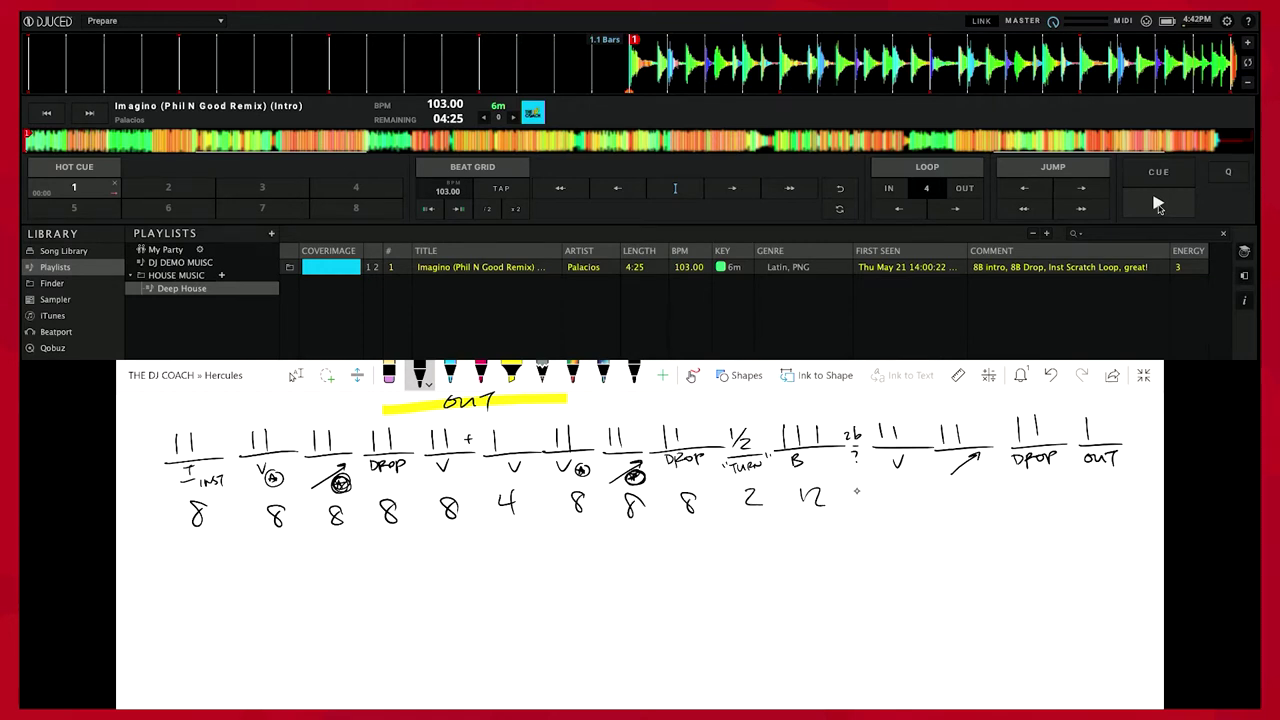
# - Write 1/2, 8, 8, 8 and 4 beneath the remaining sections from 2b through OUT
pyautogui.moveTo(862, 491); pyautogui.dragTo(872, 502)
pyautogui.moveTo(908, 490); pyautogui.dragTo(912, 501)
pyautogui.moveTo(966, 487); pyautogui.dragTo(1043, 480)
# - Highlight the intro section in green and the DROP and OUT sections in yellow on the structure map
pyautogui.click(511, 374)
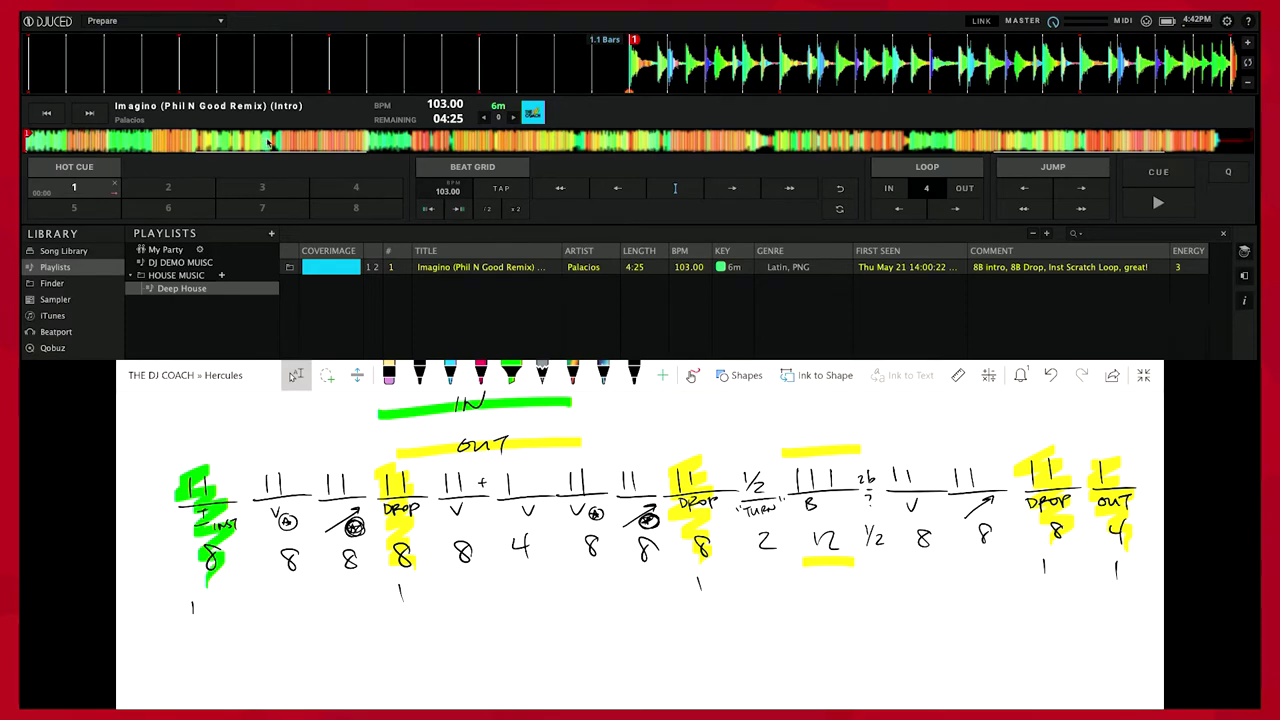
# - Audition the track from the first verse through the build-up and first drop to locate where each section begins
pyautogui.click(268, 142)
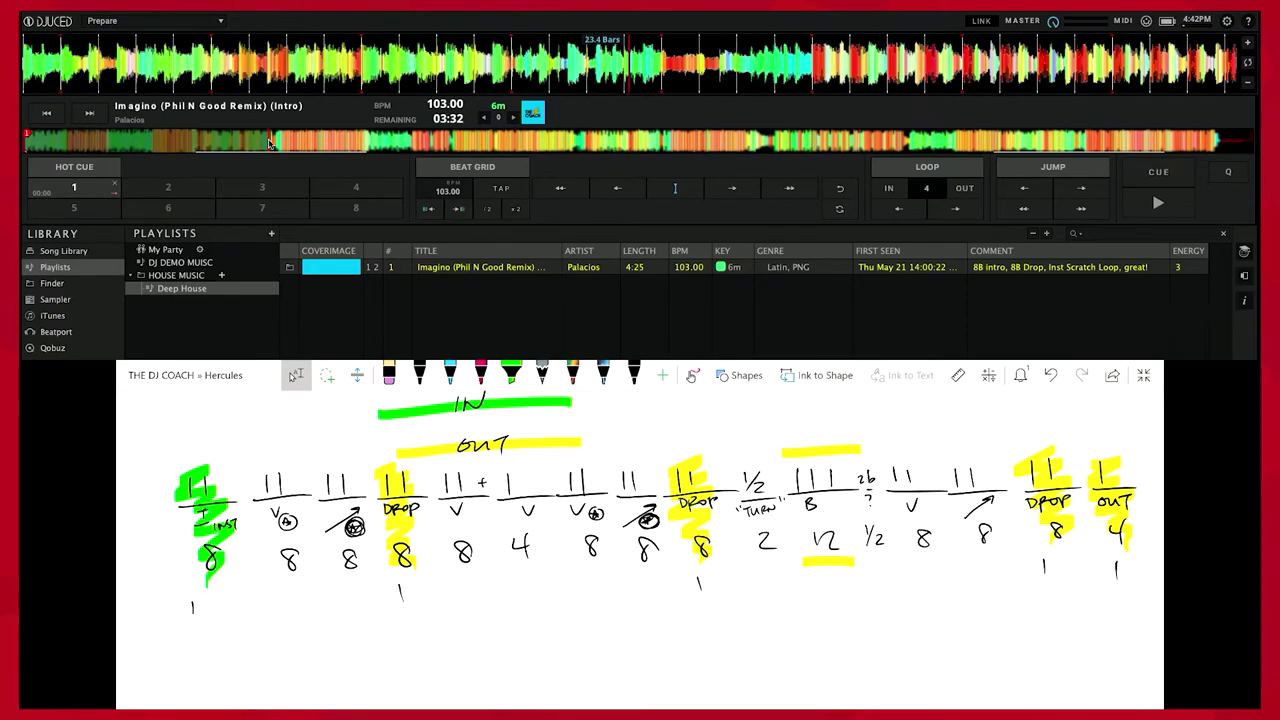
pyautogui.click(148, 146)
pyautogui.click(112, 146)
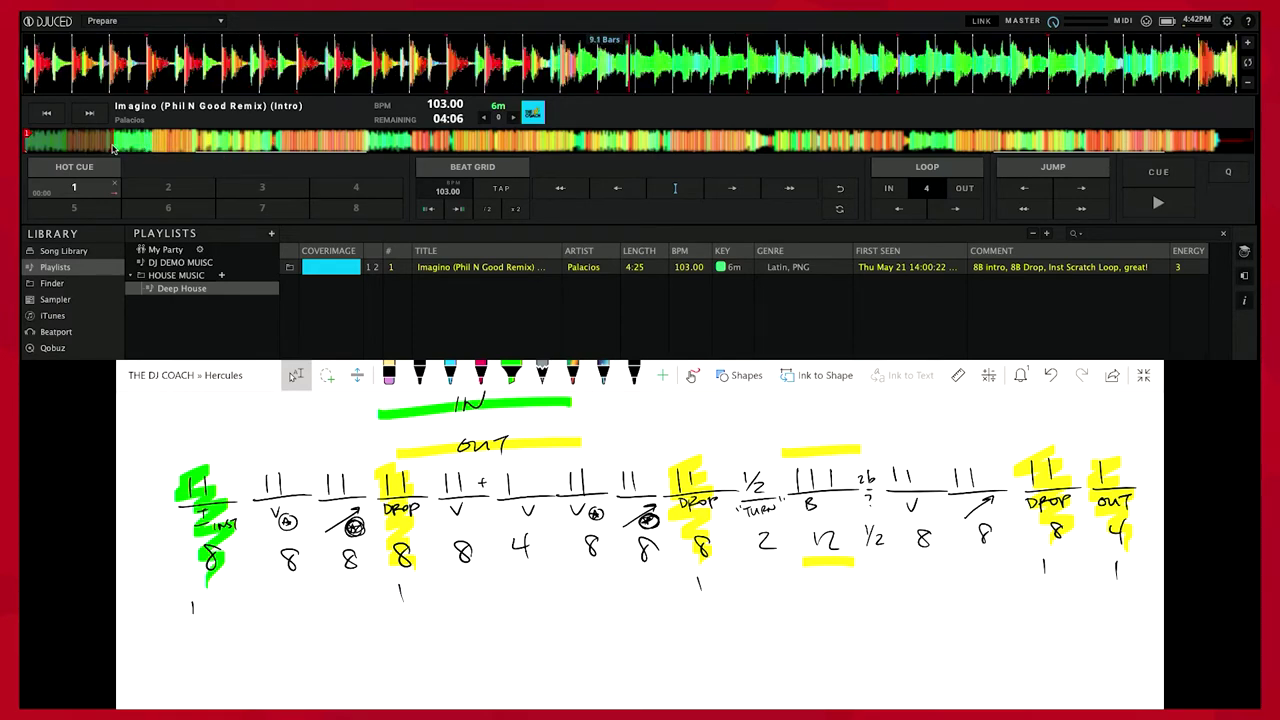
pyautogui.click(148, 147)
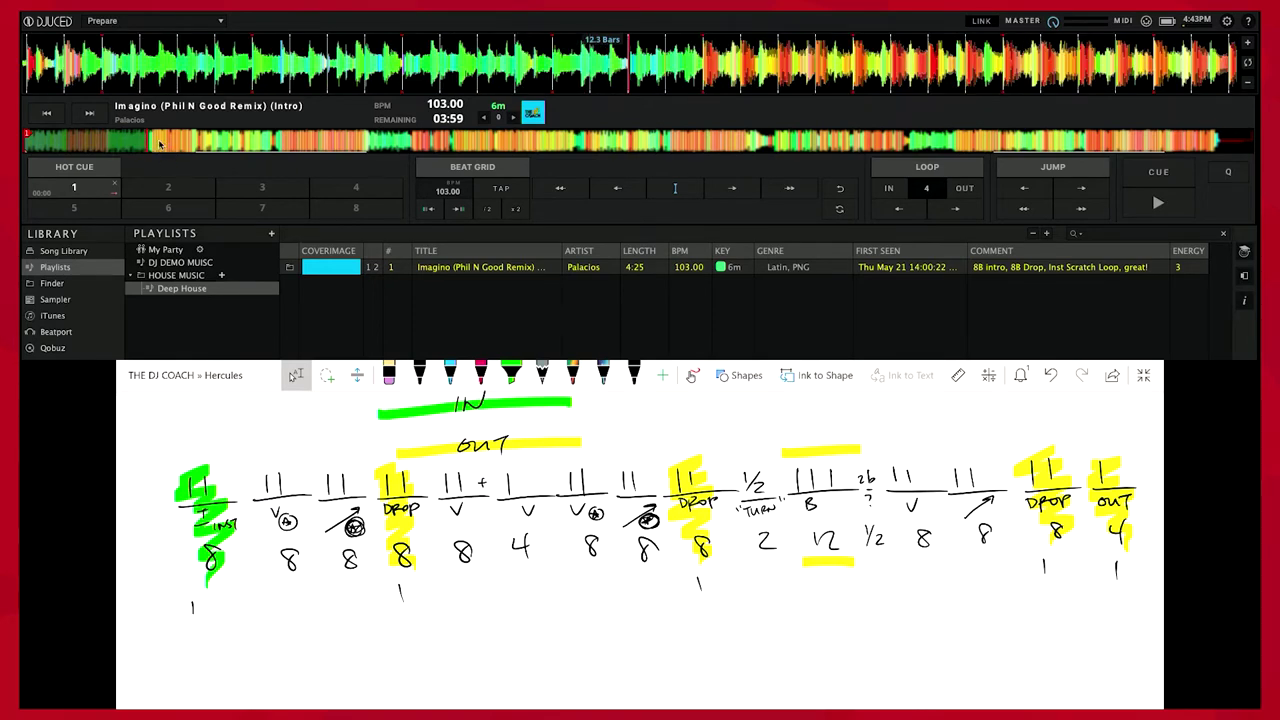
pyautogui.click(133, 145)
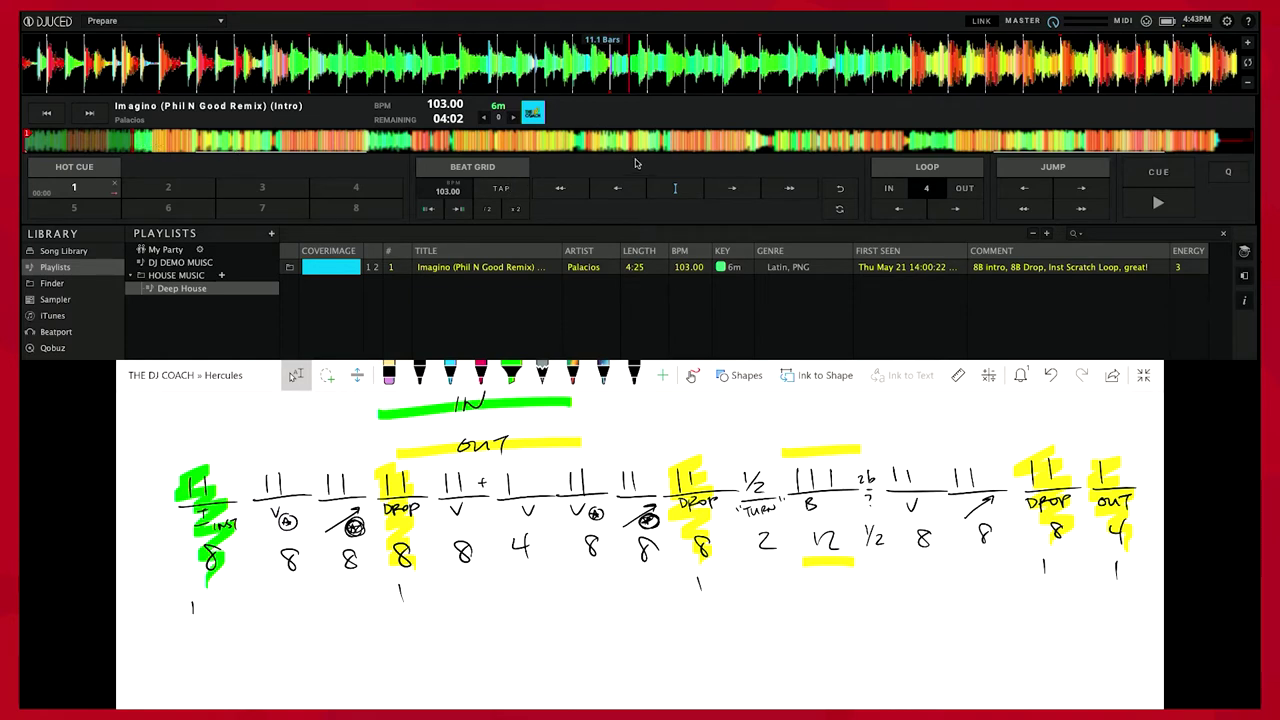
pyautogui.click(1152, 204)
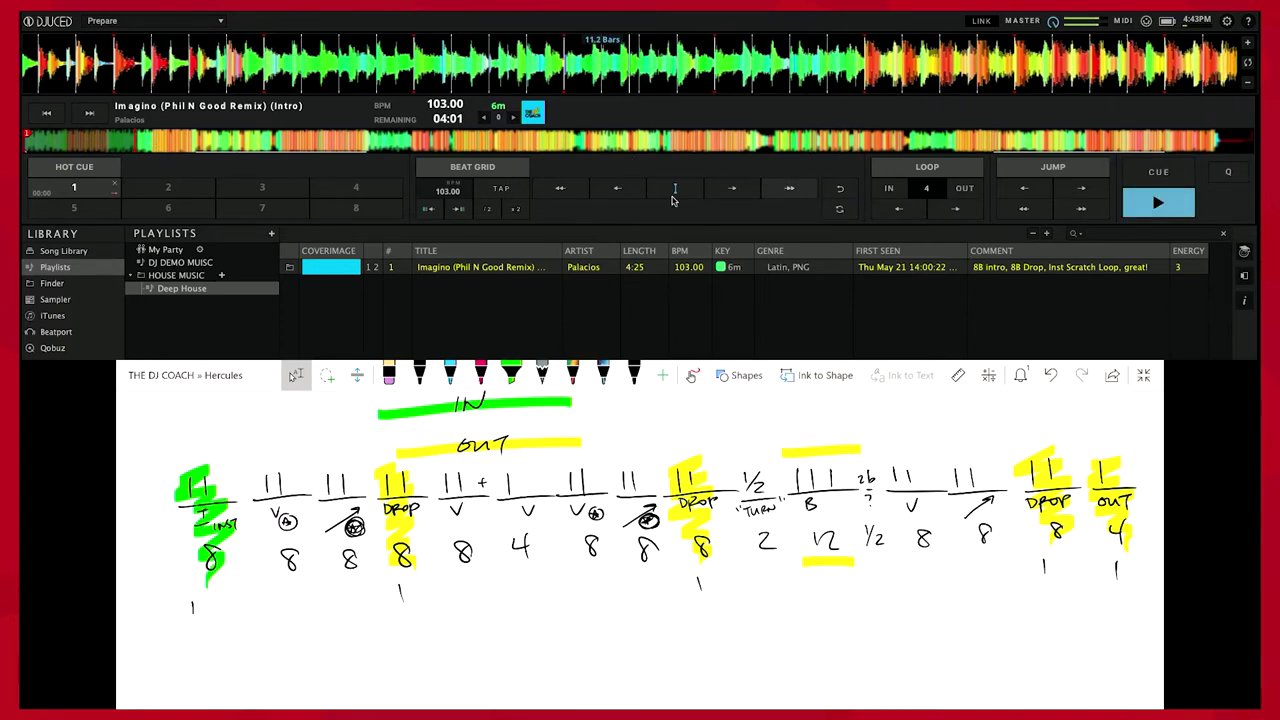
pyautogui.moveTo(155, 152); pyautogui.dragTo(222, 147)
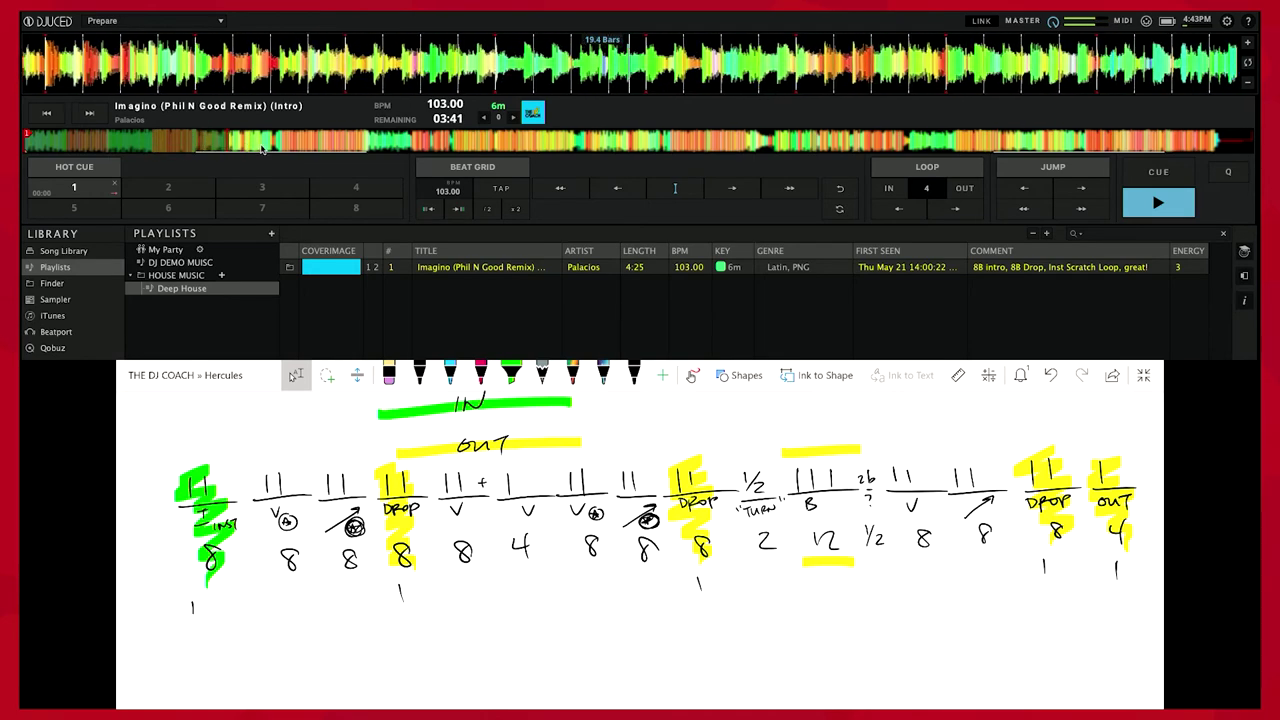
pyautogui.moveTo(268, 148); pyautogui.dragTo(283, 153)
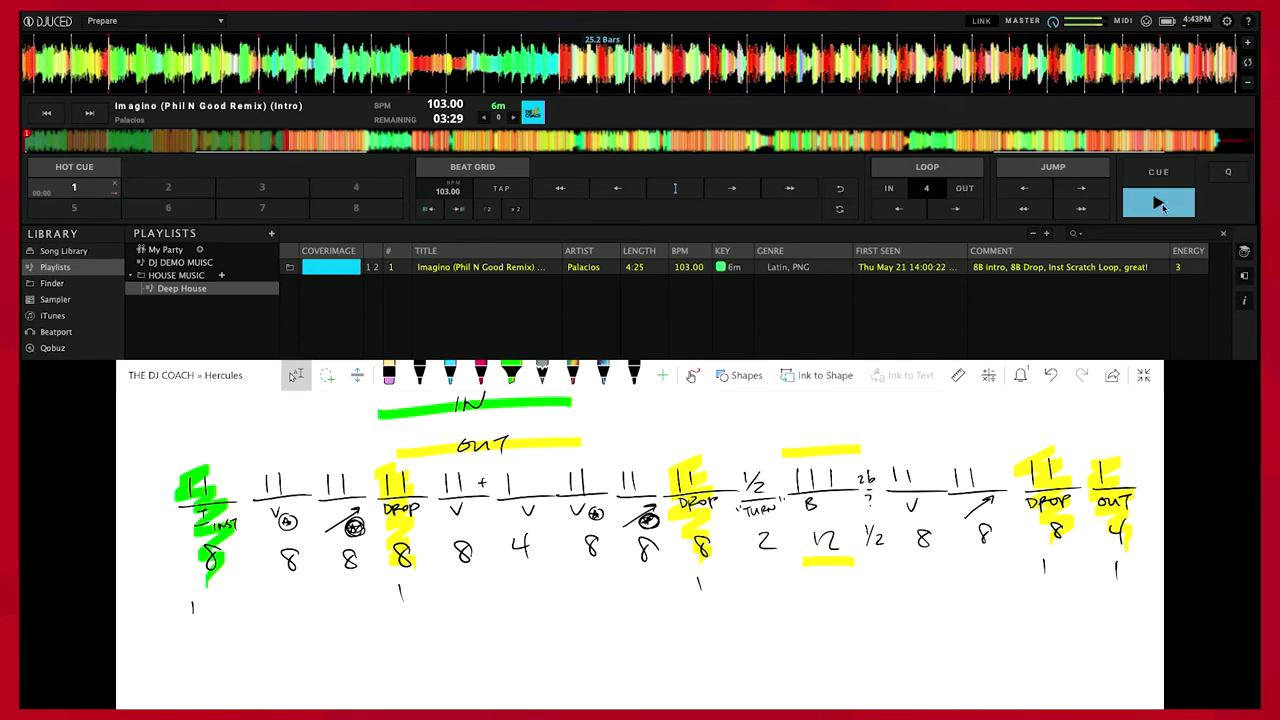
pyautogui.moveTo(318, 148); pyautogui.dragTo(342, 148)
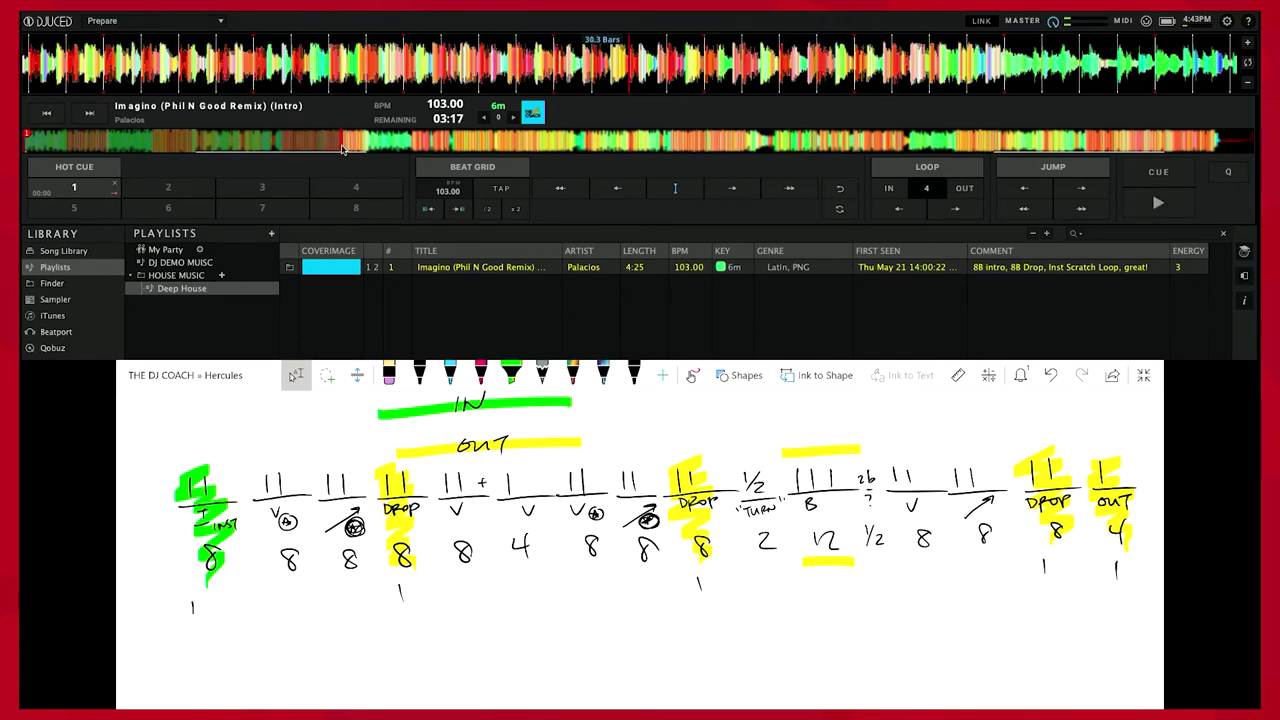
# - Set hot cue 2 at the start of the first drop, at 00:55, and trigger it to check its position
pyautogui.click(275, 143)
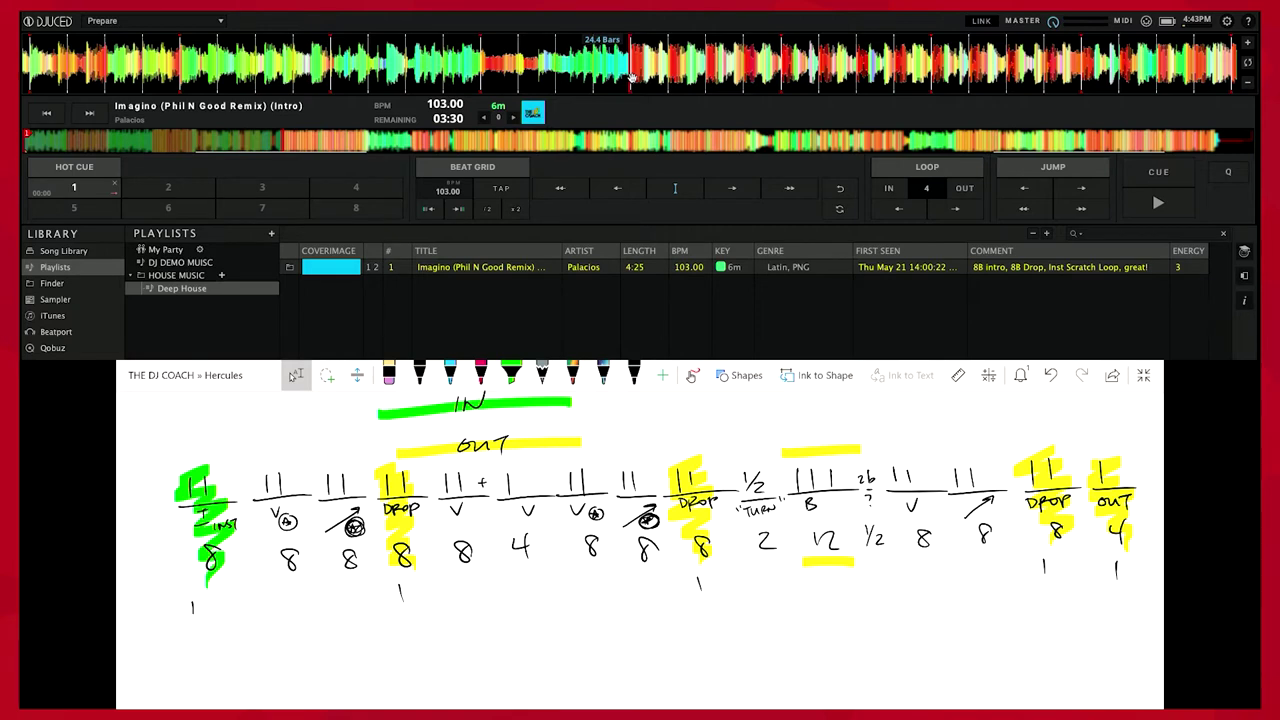
pyautogui.click(169, 192)
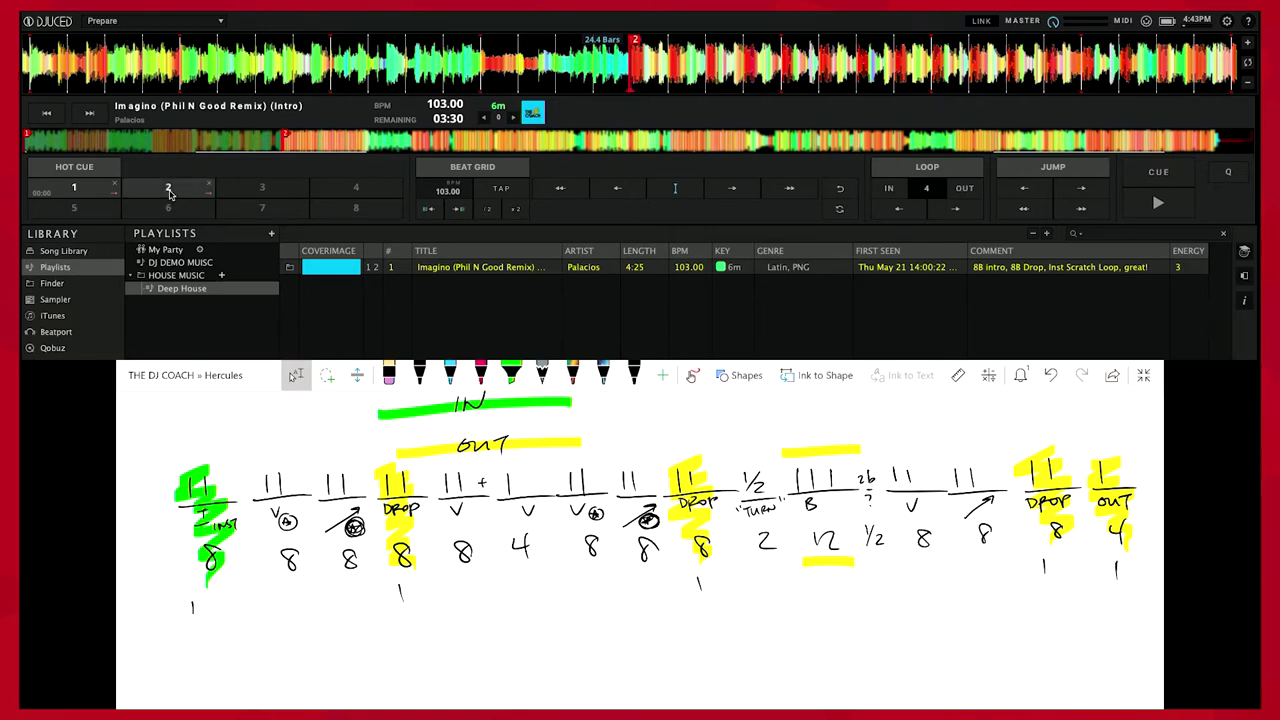
pyautogui.click(169, 194)
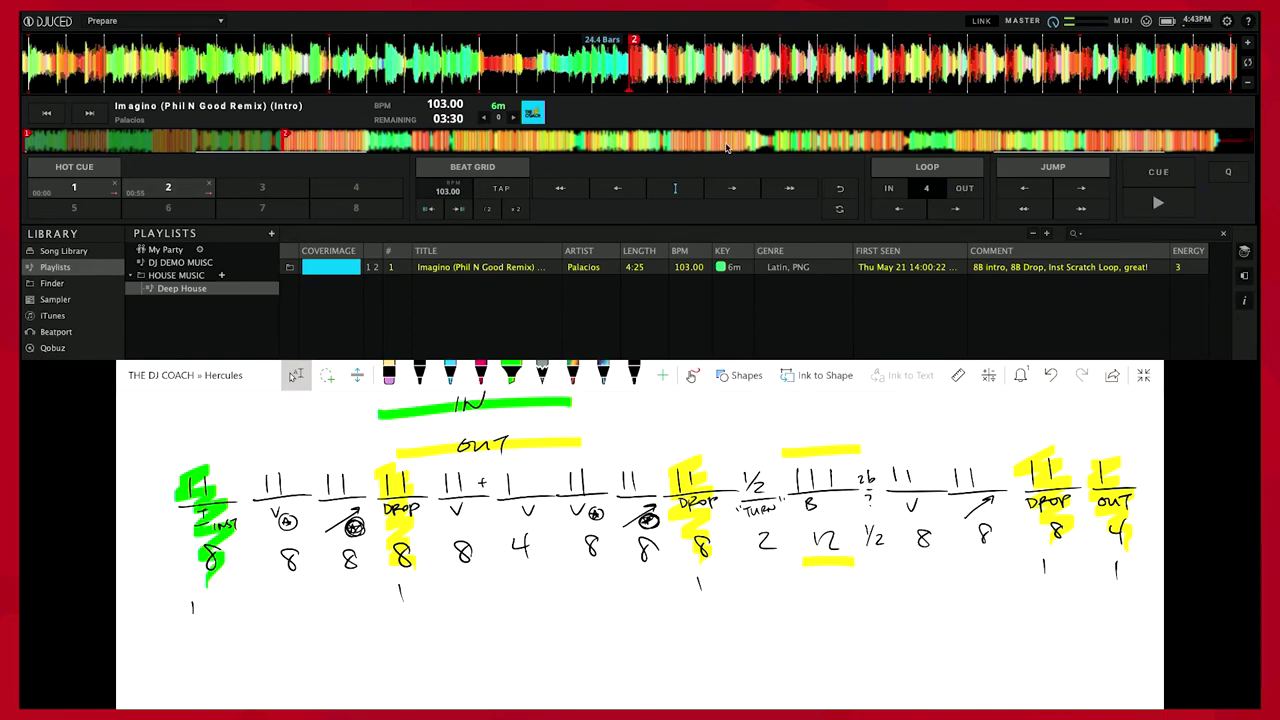
# - Set hot cue 3 at the start of the second drop, at 02:19, and trigger it to check its position
pyautogui.click(665, 143)
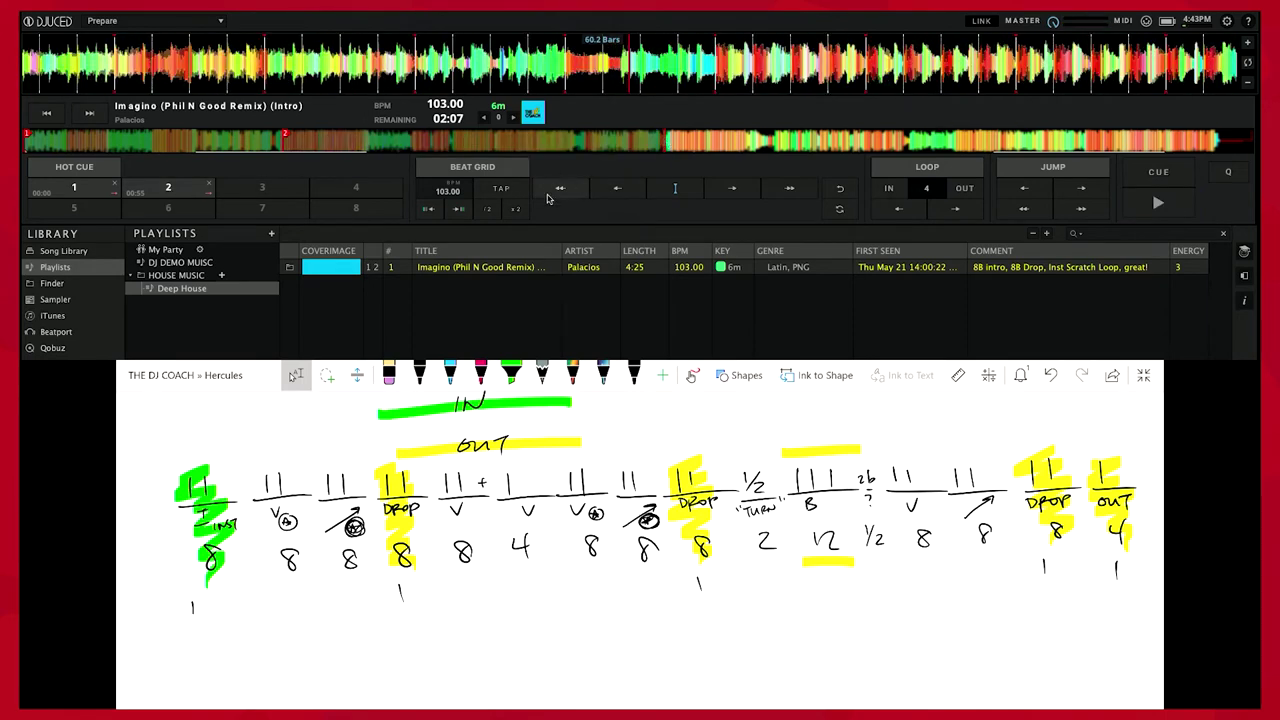
pyautogui.click(1157, 202)
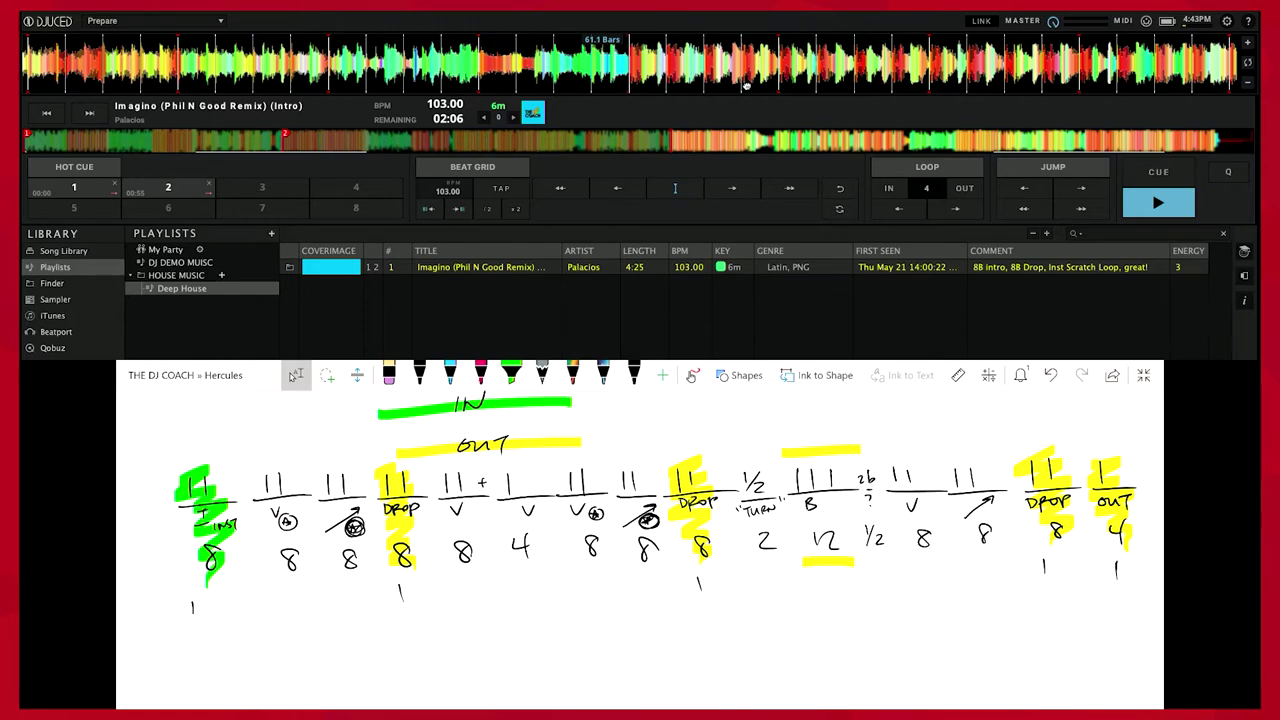
pyautogui.press('space')
pyautogui.press('Tab')
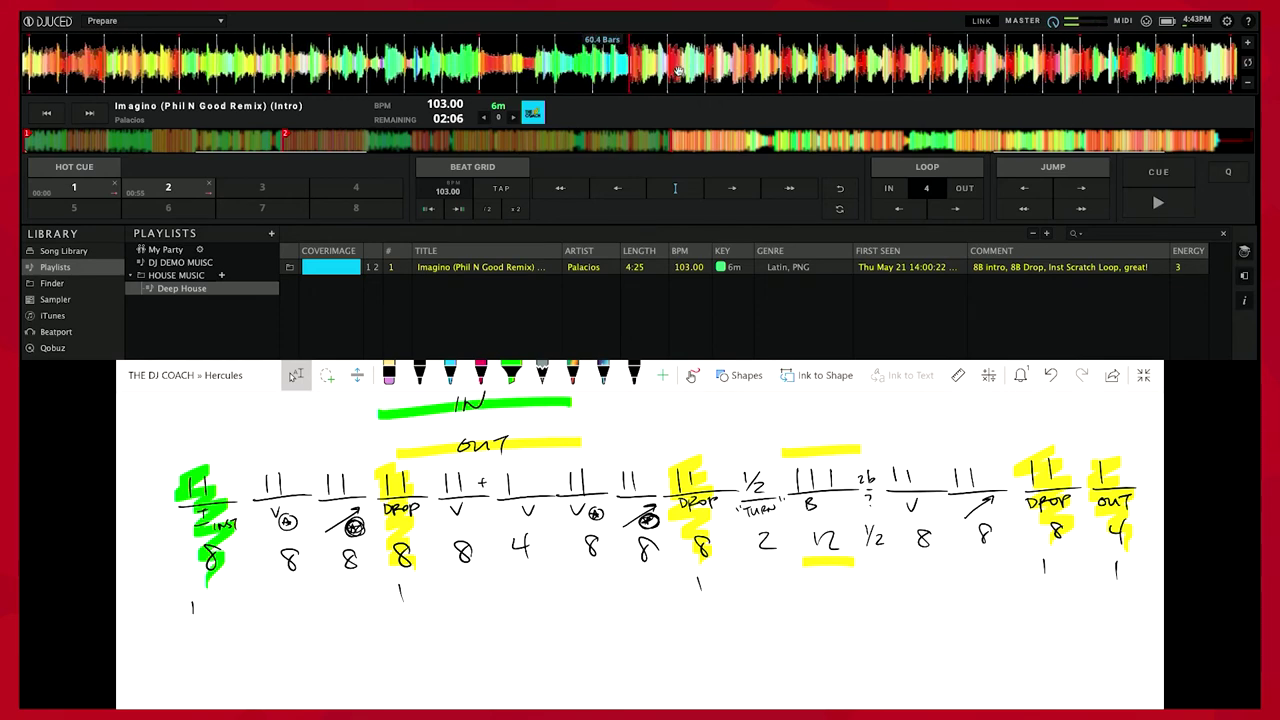
pyautogui.click(257, 189)
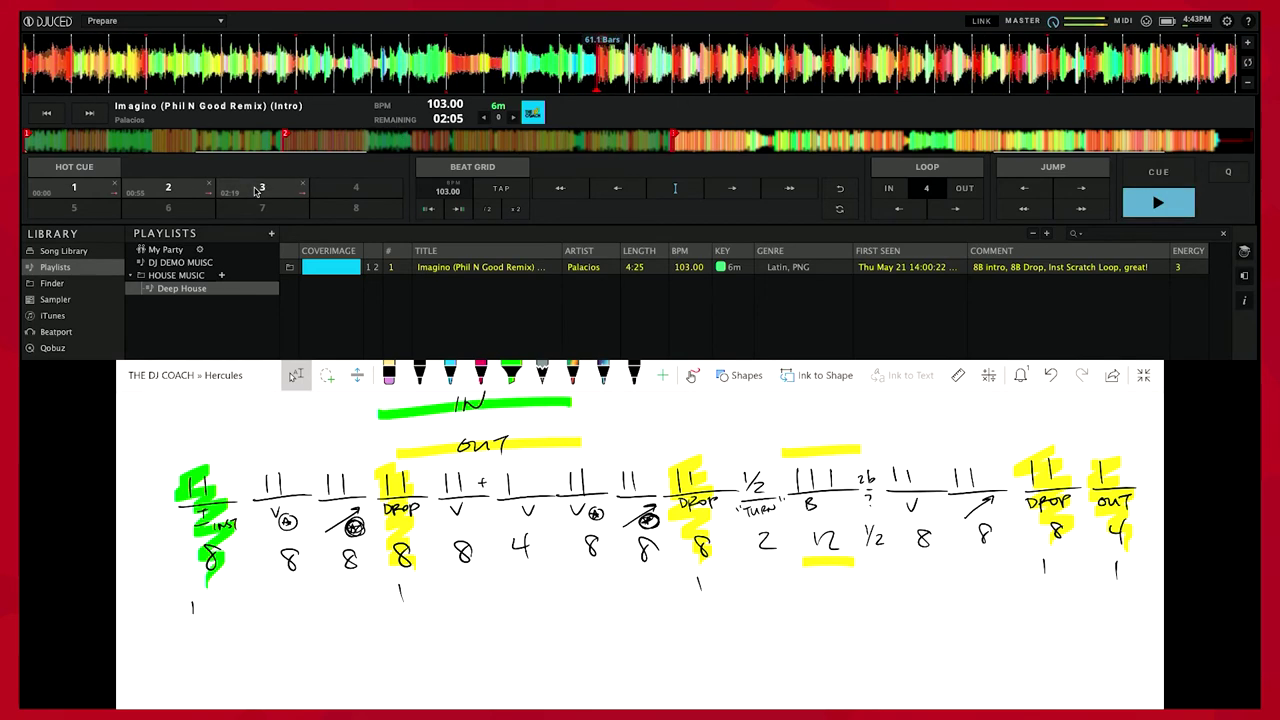
pyautogui.click(257, 190)
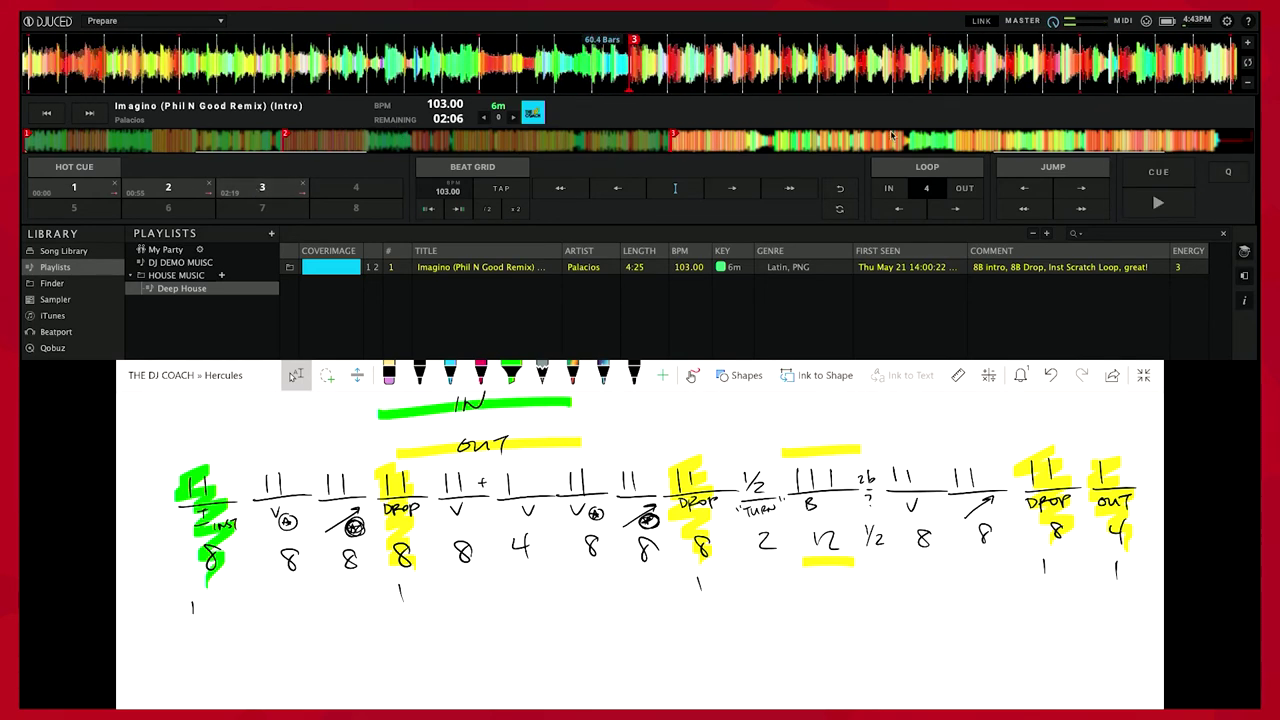
# - Play into the last drop and set hot cue 4 at its start, at 03:49
pyautogui.click(951, 146)
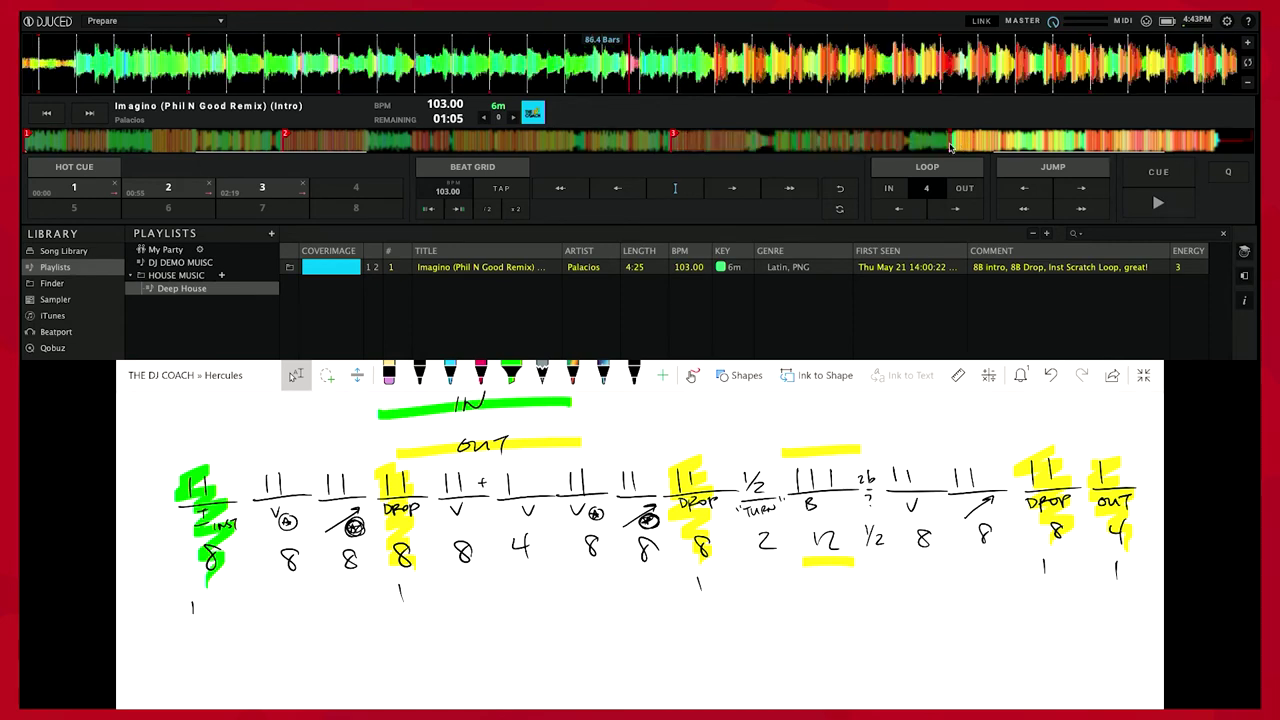
pyautogui.click(1165, 208)
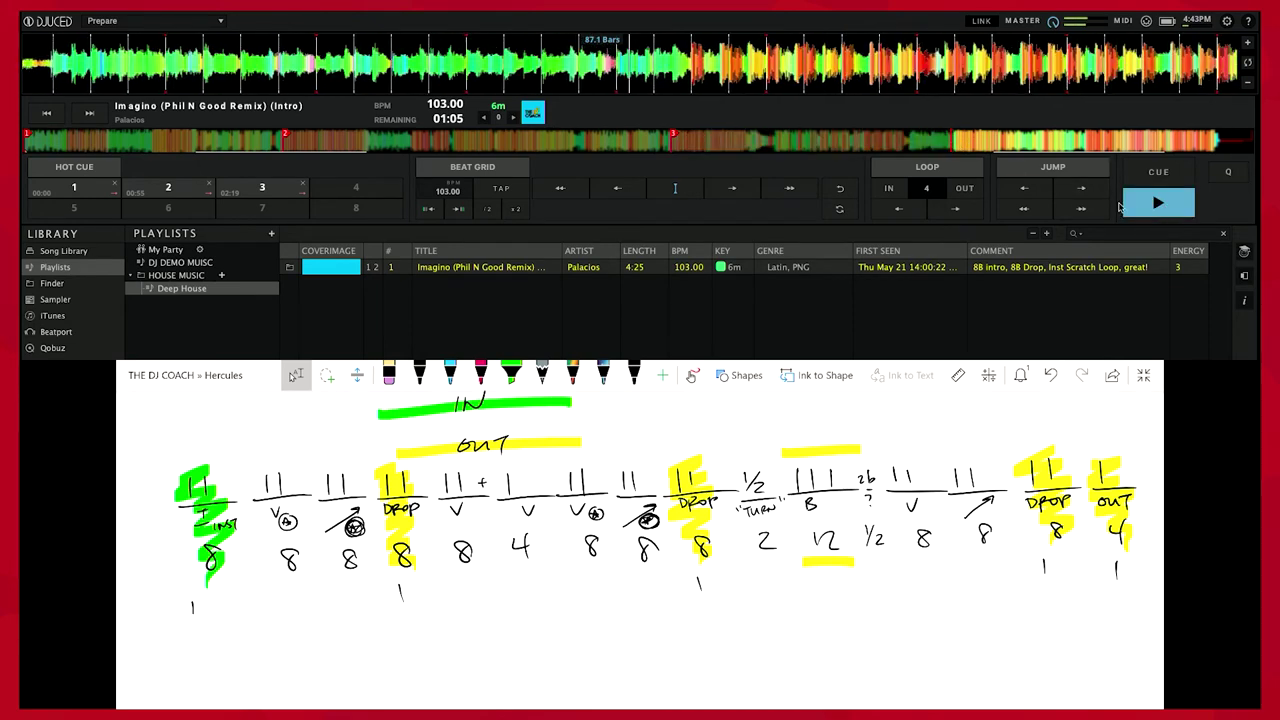
pyautogui.click(1062, 145)
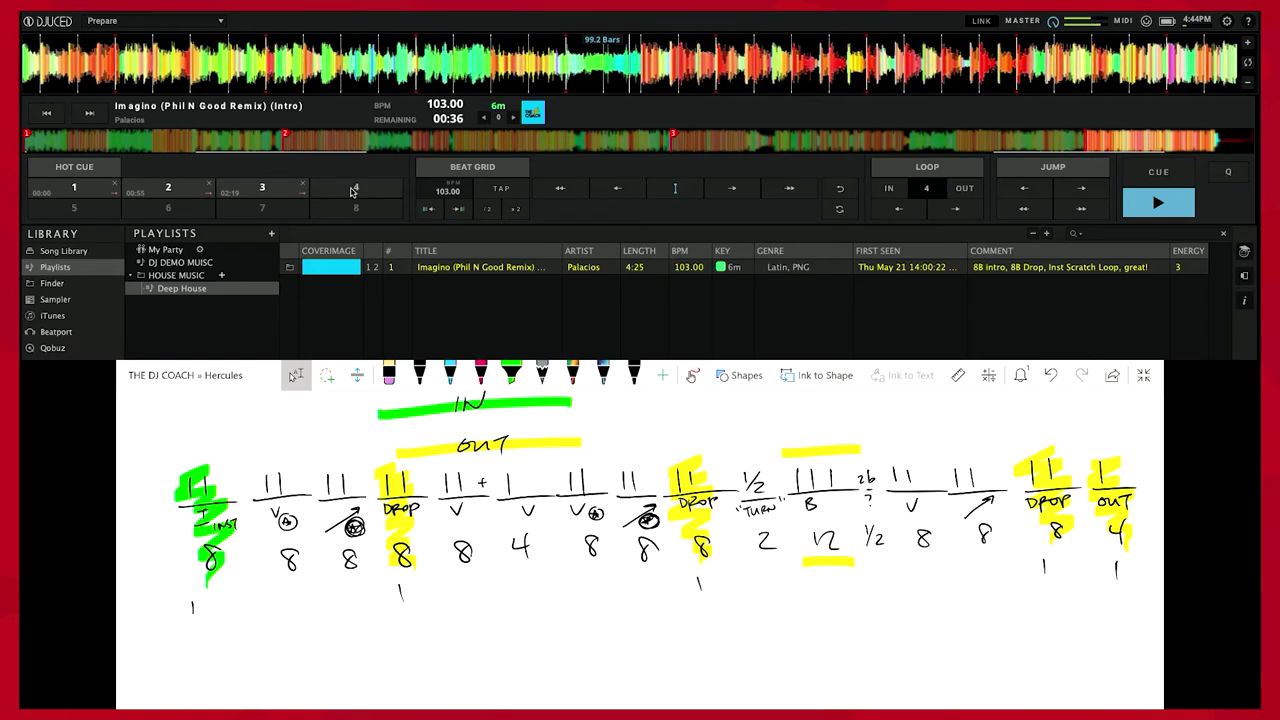
pyautogui.click(352, 191)
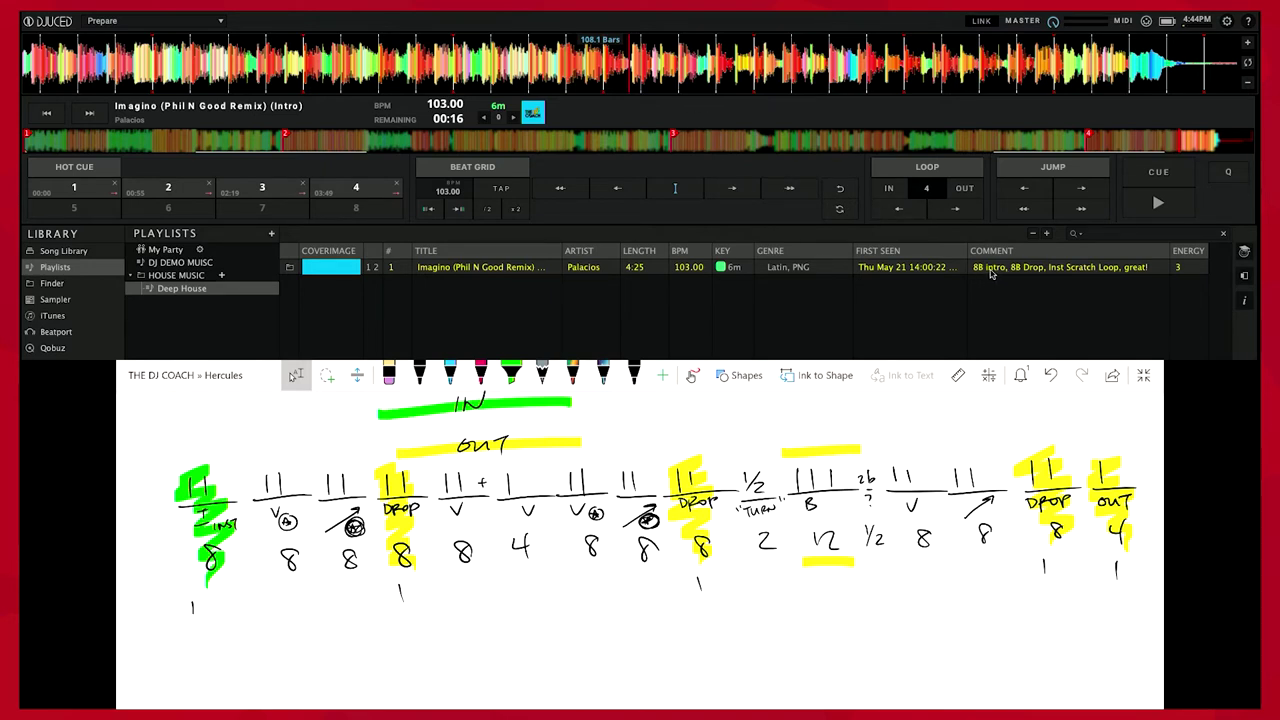
# - Change the track's comment to "8B intro, 8B Drop, 12B last drop outro"
pyautogui.click(1060, 272)
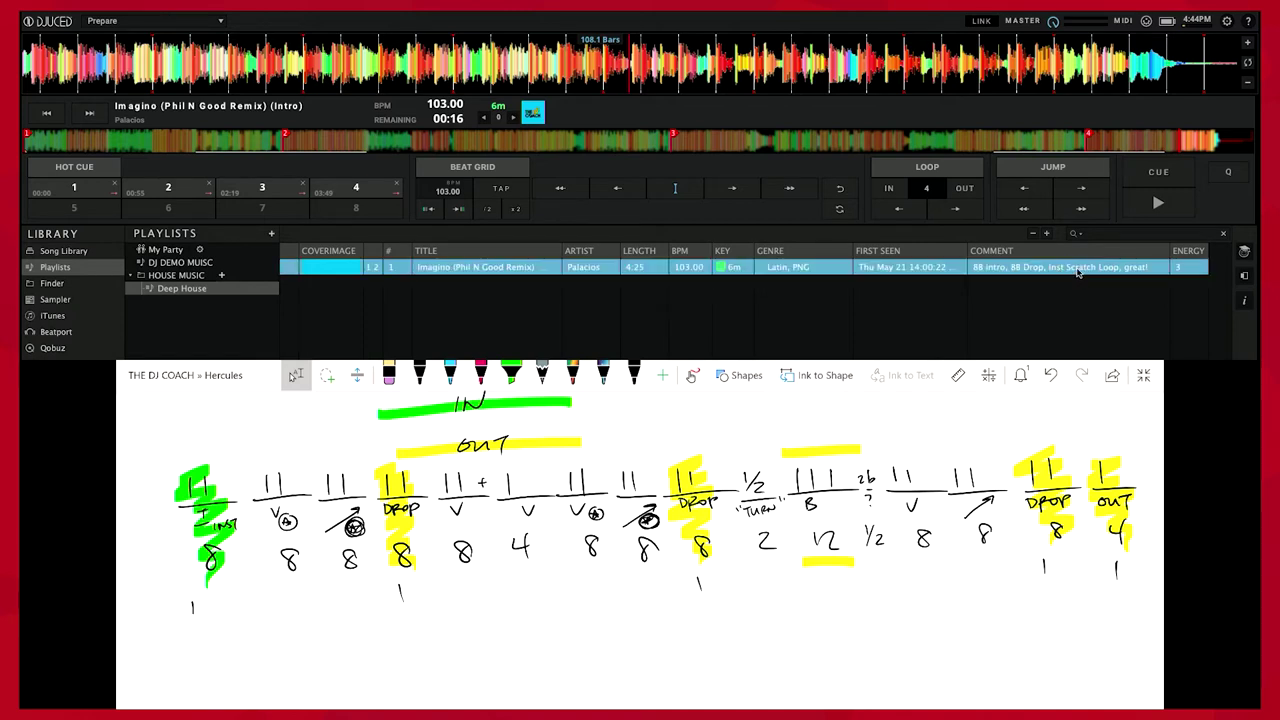
pyautogui.click(1078, 272)
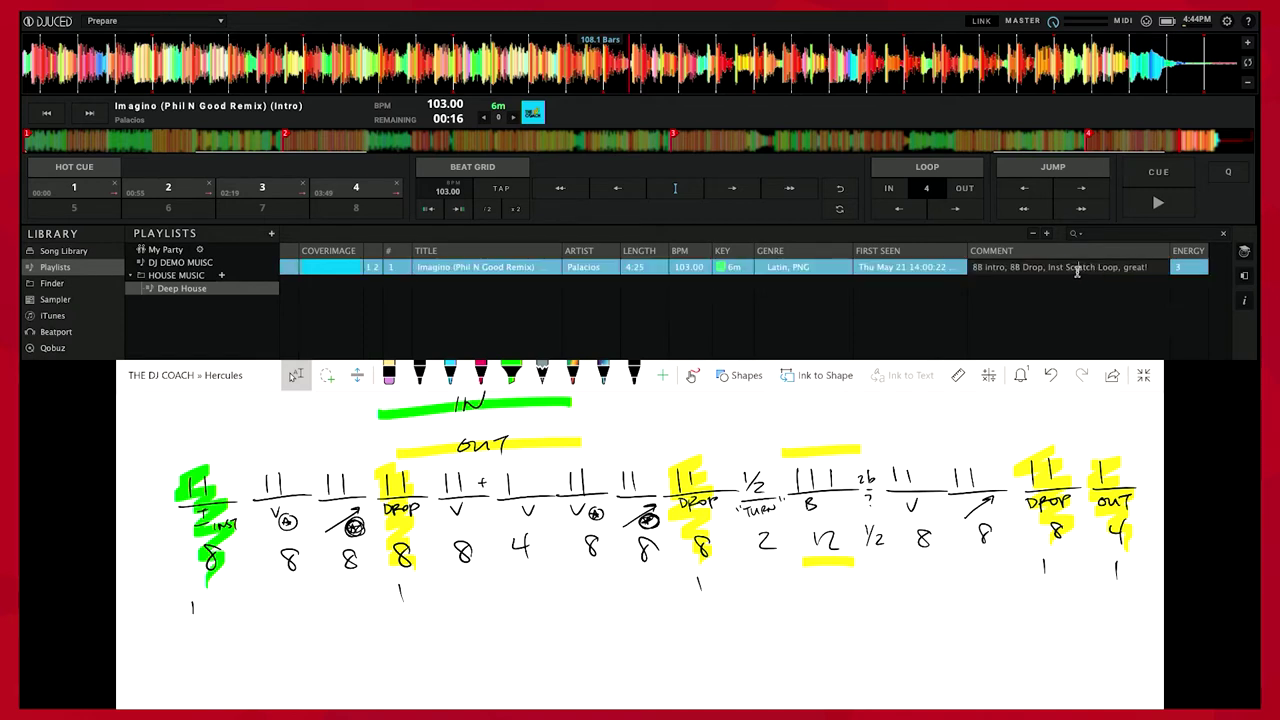
pyautogui.moveTo(1047, 268); pyautogui.dragTo(1147, 268)
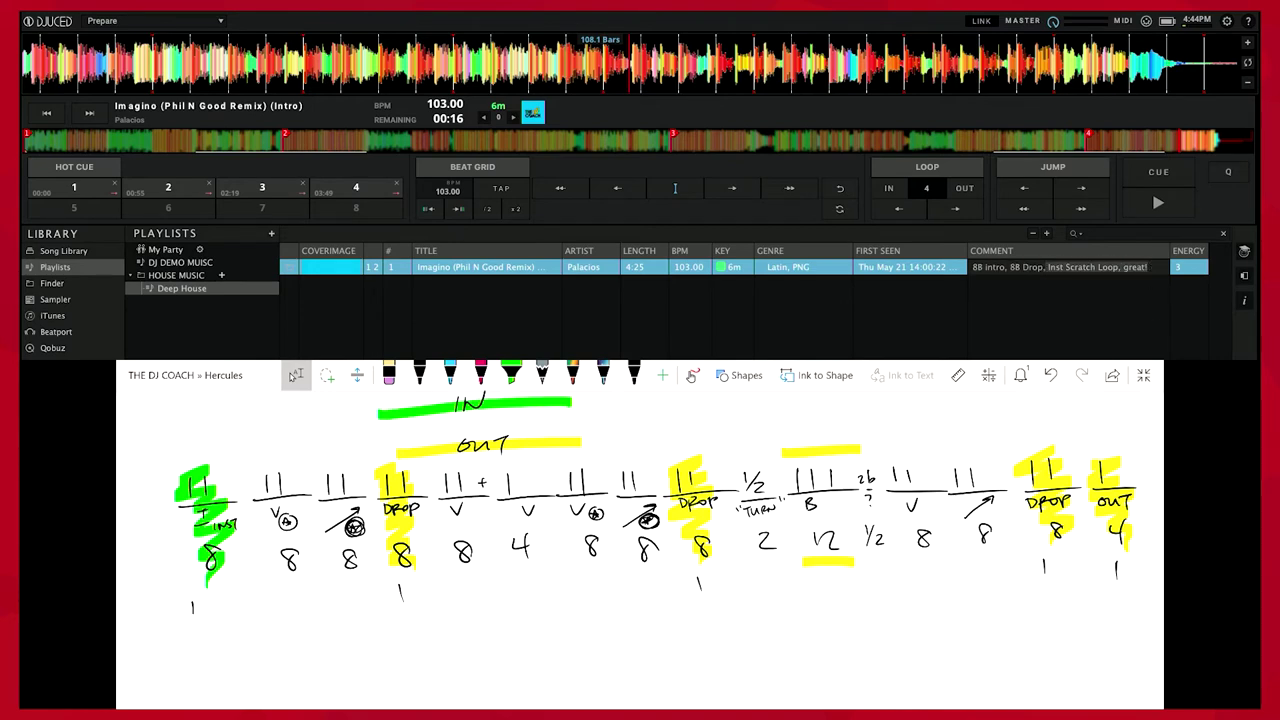
pyautogui.press('BackSpace')
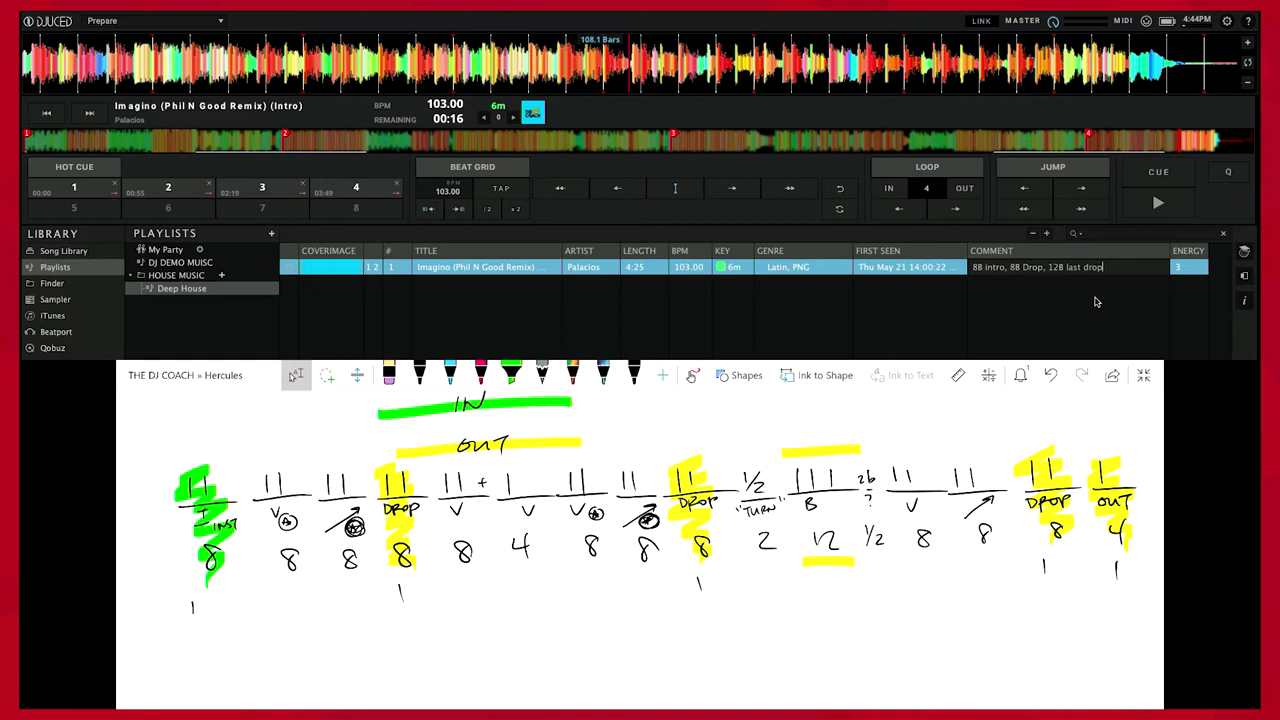
pyautogui.press('Return')
pyautogui.click(1110, 270)
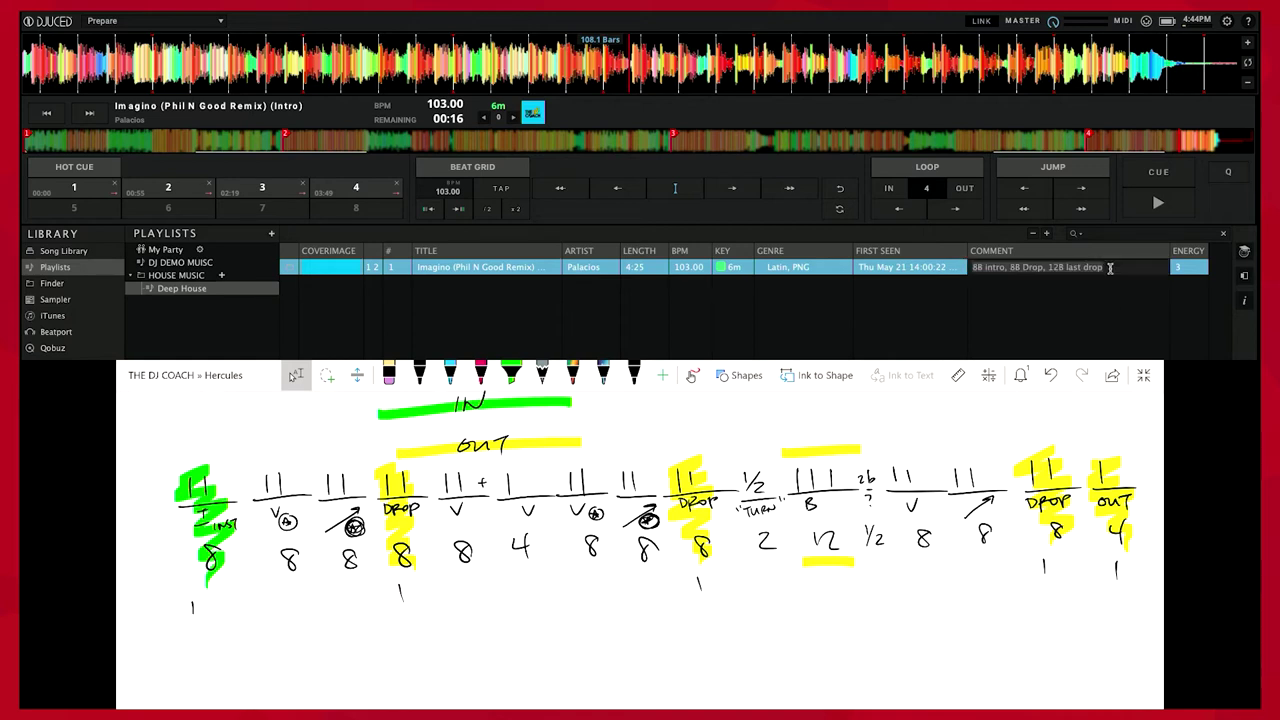
pyautogui.write('8')
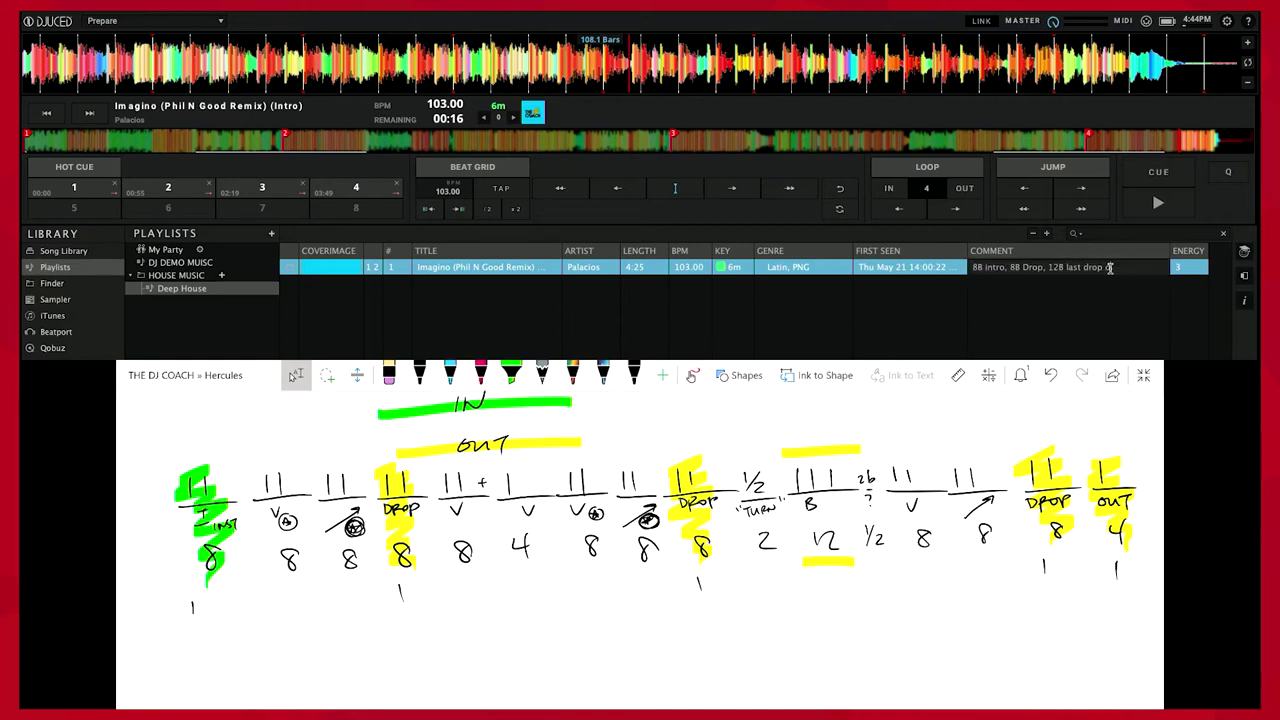
pyautogui.write('utro')
pyautogui.press('Return')
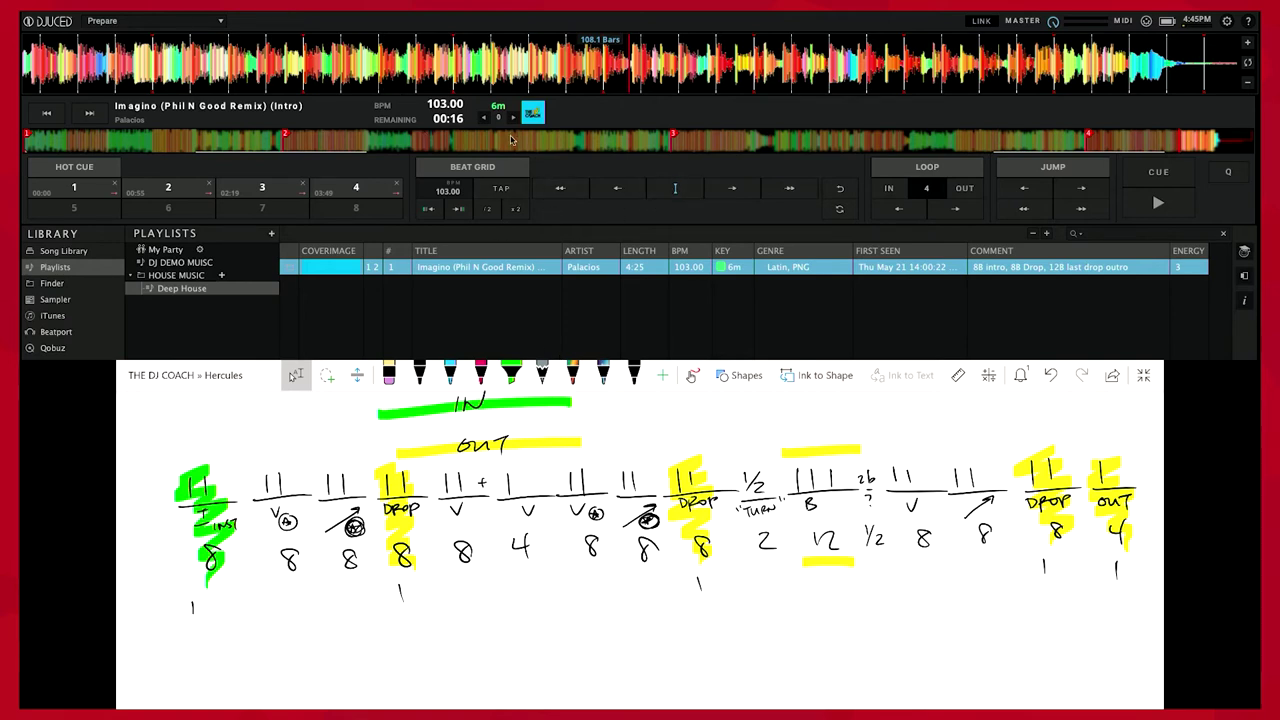
# - Return to the start of the track and anchor the beat grid on the first beat at hot cue 1
pyautogui.click(33, 142)
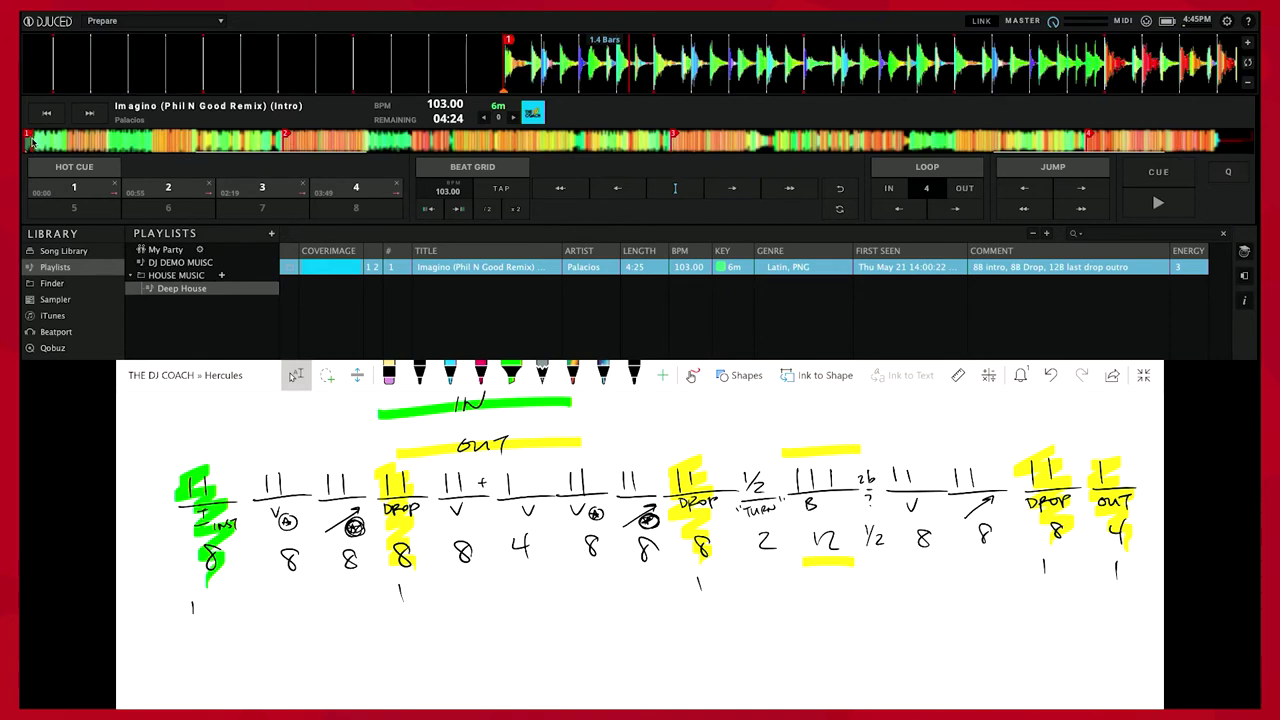
pyautogui.moveTo(624, 78); pyautogui.dragTo(788, 75)
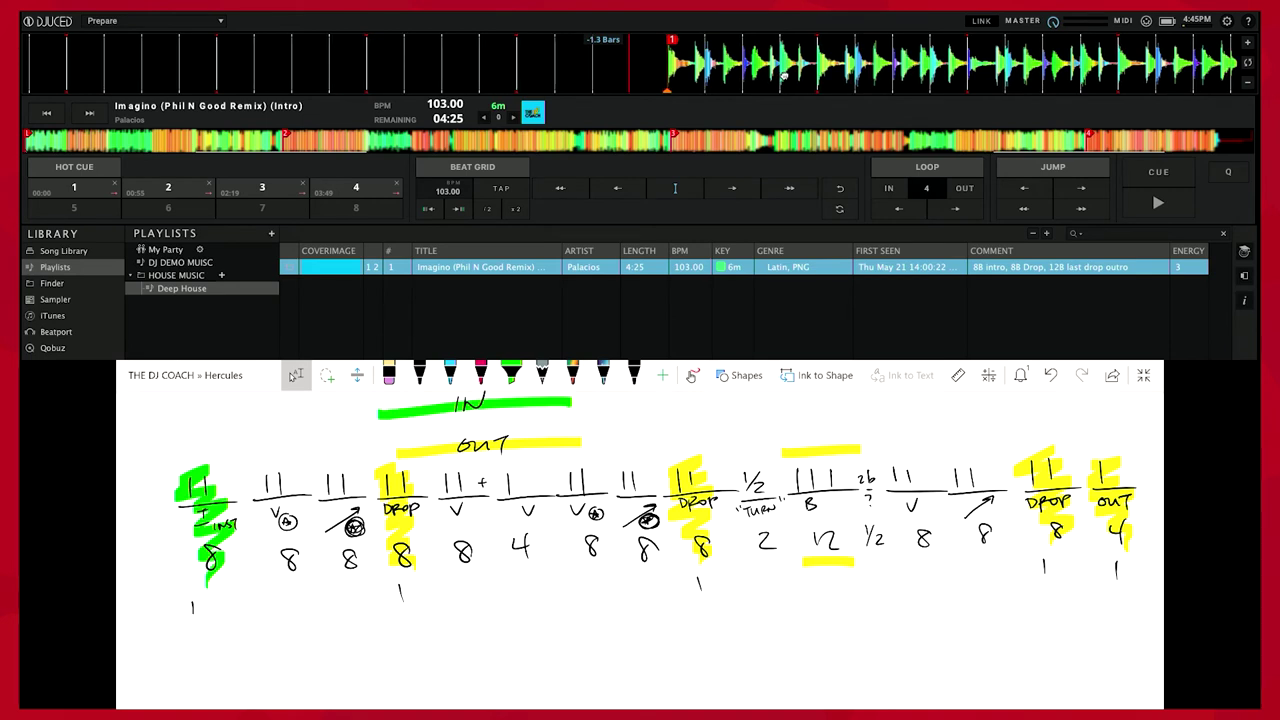
pyautogui.moveTo(726, 86); pyautogui.dragTo(617, 96)
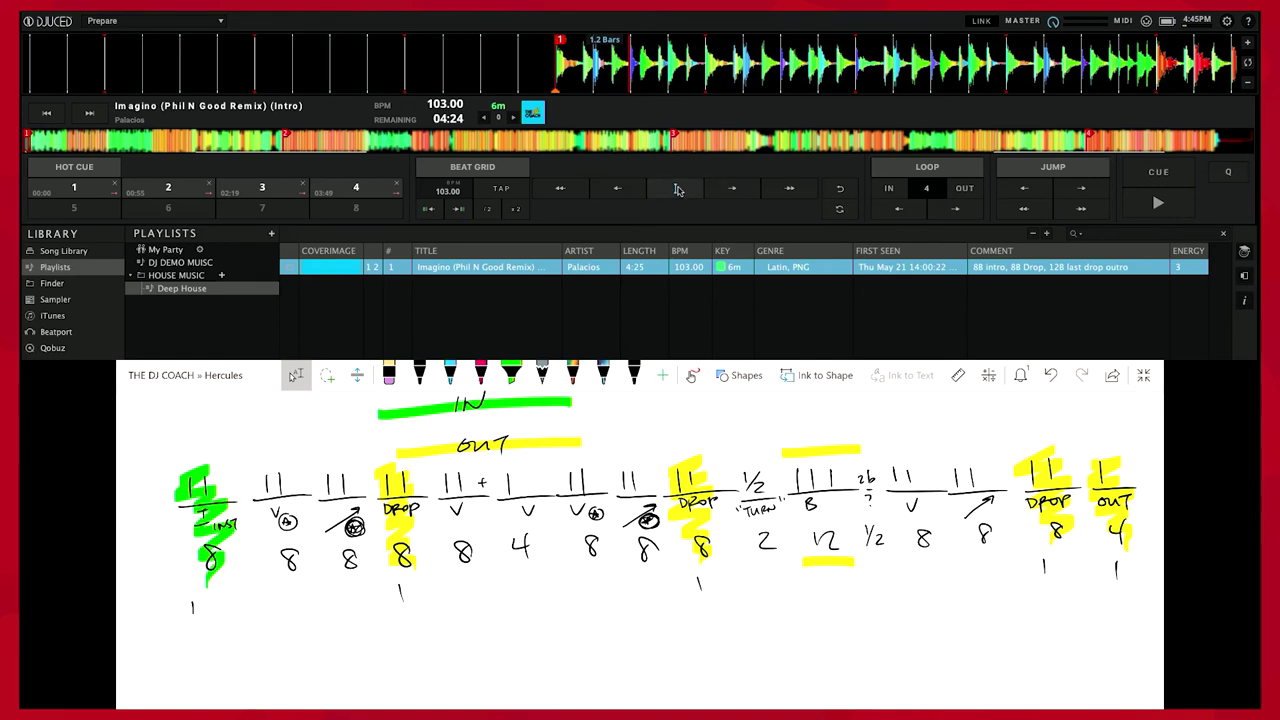
pyautogui.moveTo(682, 62); pyautogui.dragTo(762, 67)
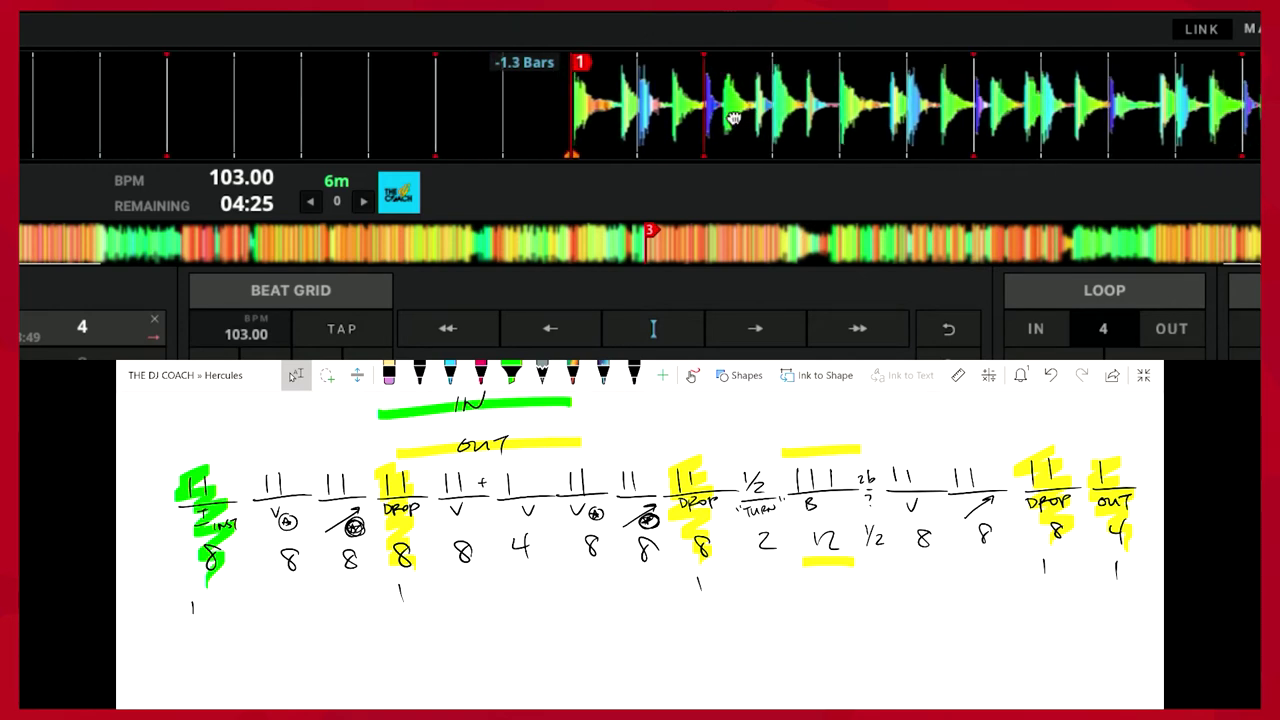
pyautogui.click(650, 343)
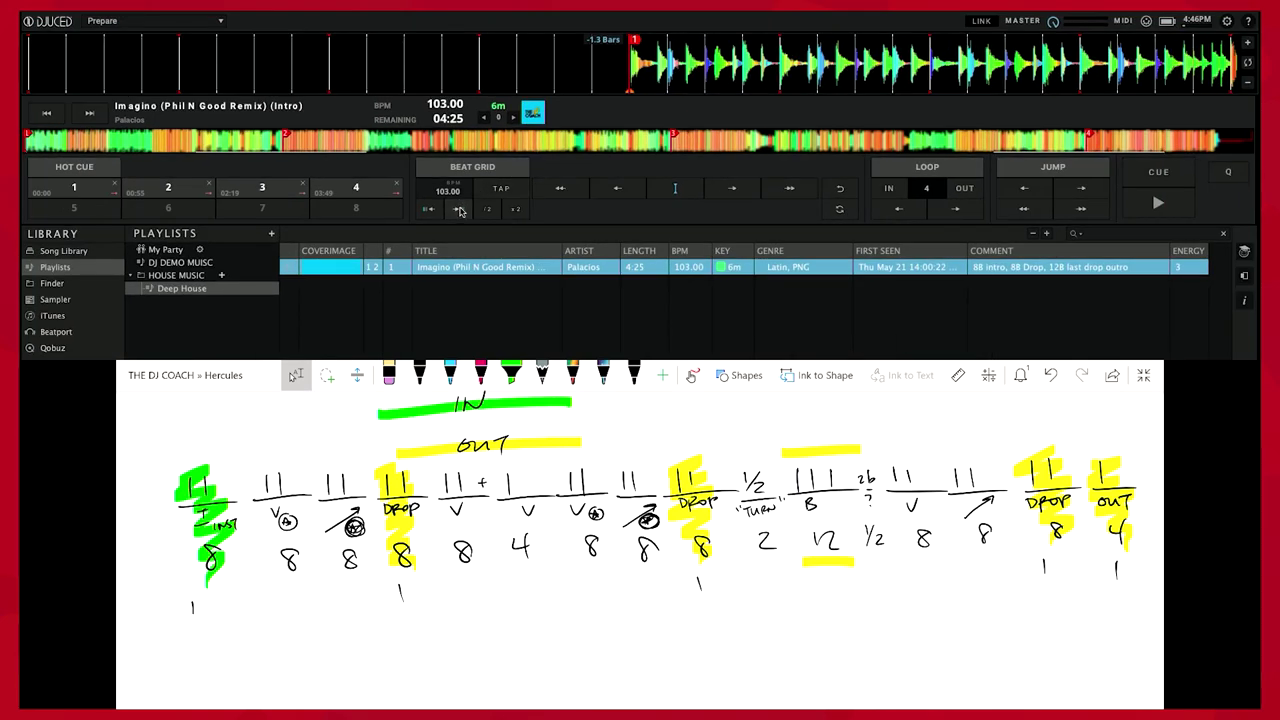
# - Tighten the beat grid spacing until the track's BPM is 119.00
pyautogui.click(465, 204)
pyautogui.click(458, 210)
pyautogui.click(458, 210)
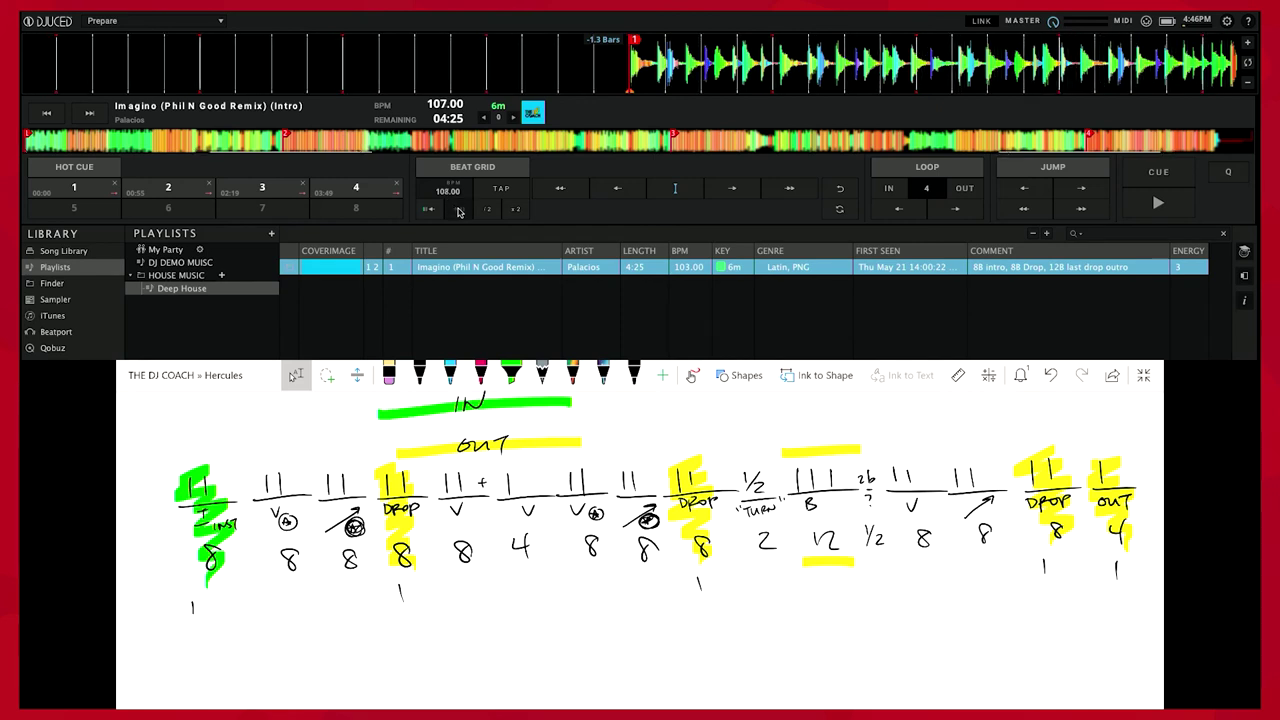
pyautogui.click(458, 210)
pyautogui.click(458, 210)
pyautogui.click(458, 210)
pyautogui.click(458, 210)
pyautogui.click(458, 210)
pyautogui.click(458, 210)
pyautogui.click(458, 210)
pyautogui.click(458, 210)
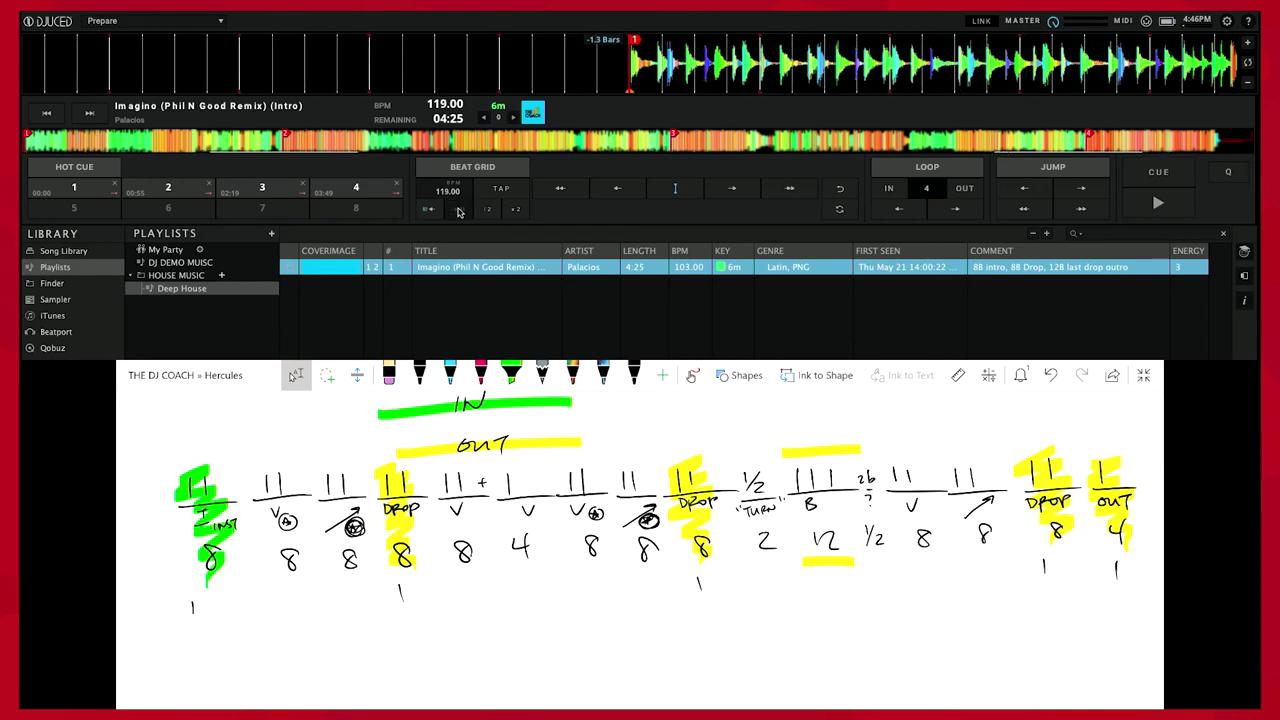
# - Widen the beat grid spacing until the track's BPM is 103.00
pyautogui.click(458, 210)
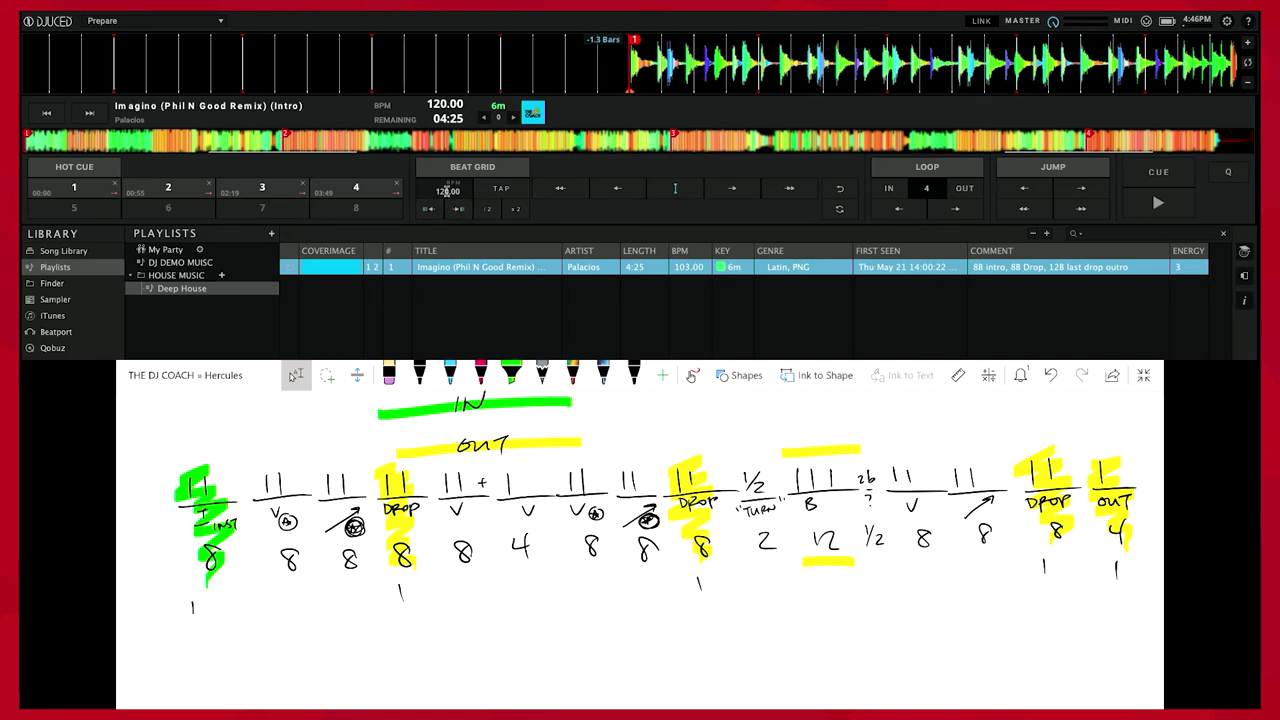
pyautogui.click(430, 209)
pyautogui.click(430, 209)
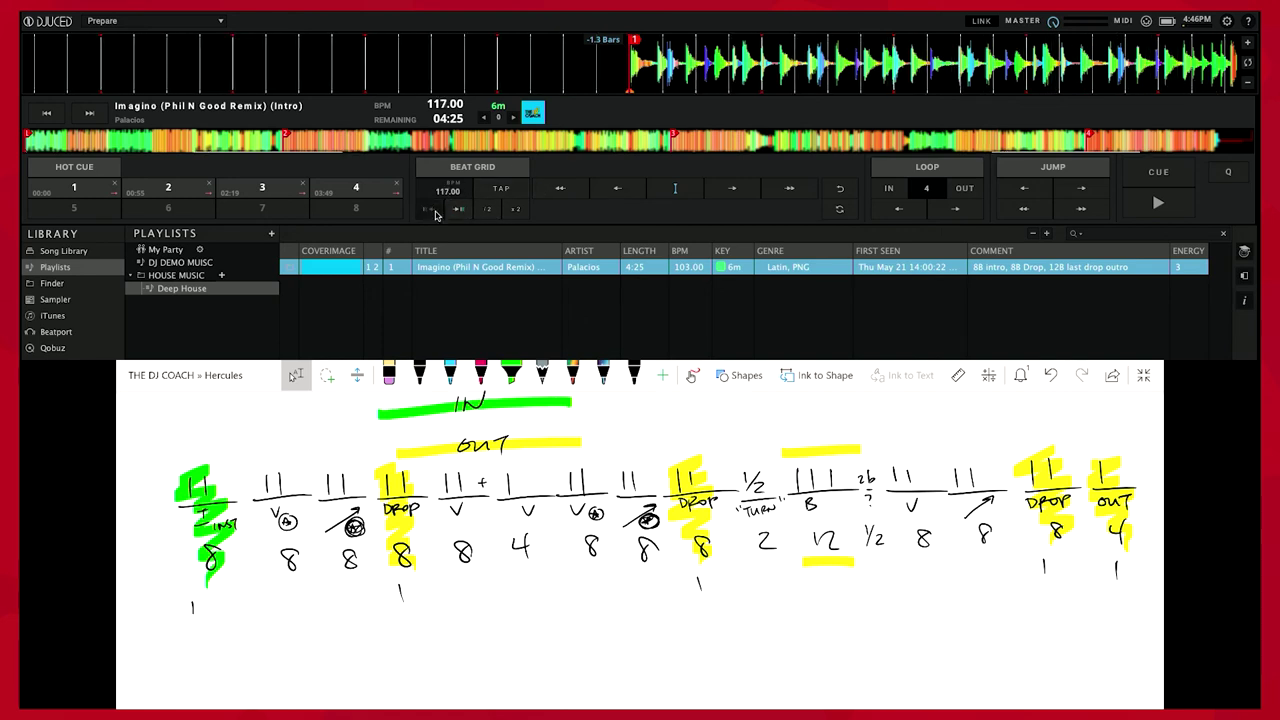
pyautogui.click(430, 209)
pyautogui.click(430, 209)
pyautogui.click(430, 209)
pyautogui.click(430, 209)
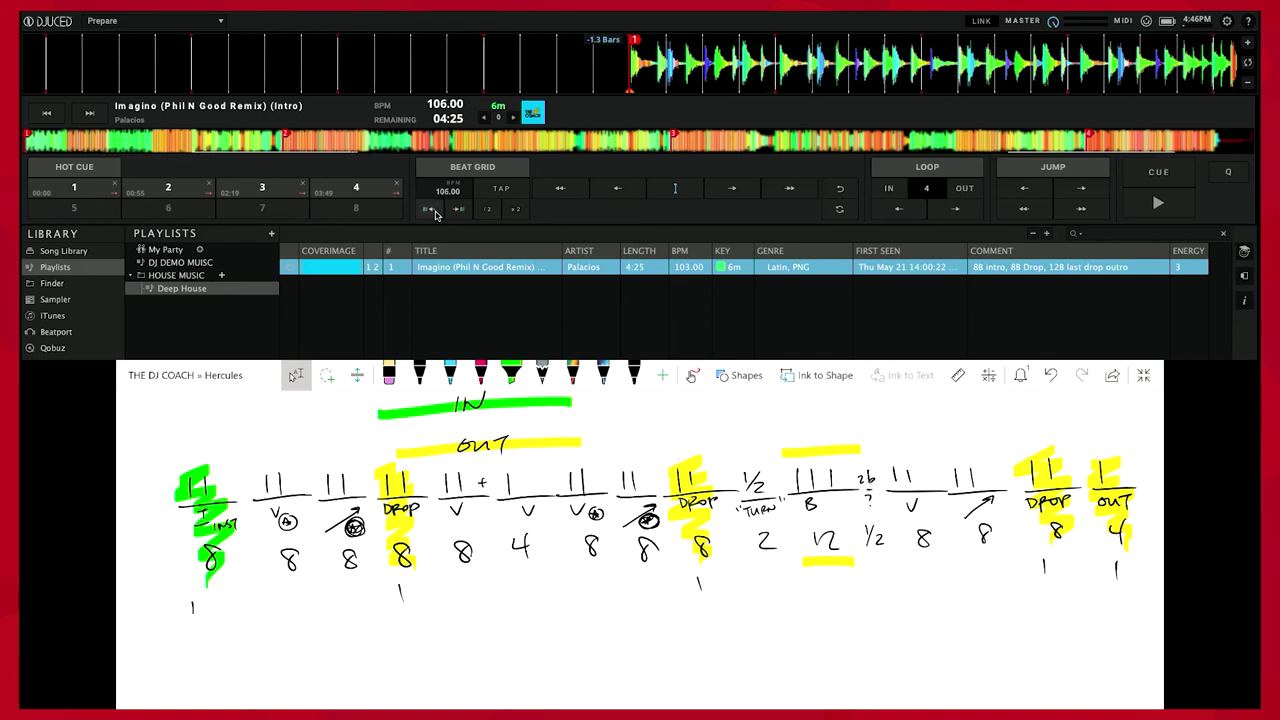
pyautogui.click(430, 209)
pyautogui.click(430, 209)
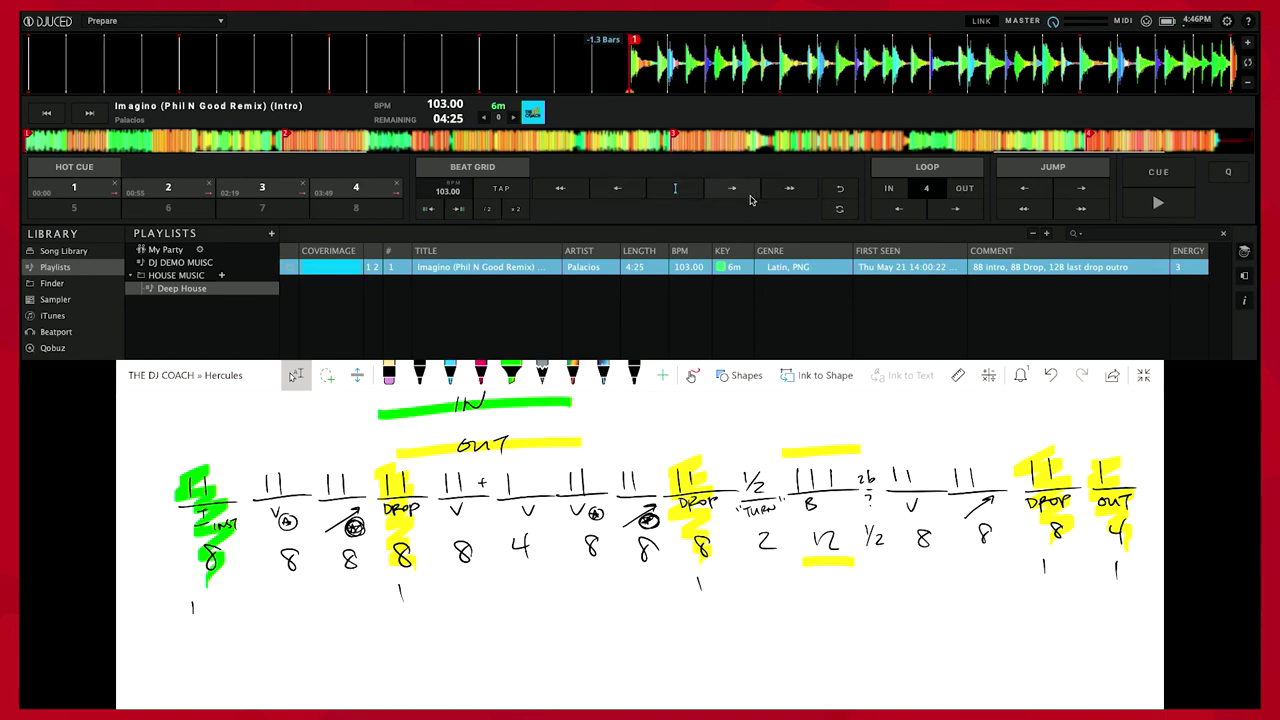
# - Shift the whole beat grid in coarse increments, first later and back earlier against the waveform
pyautogui.click(790, 188)
pyautogui.click(790, 188)
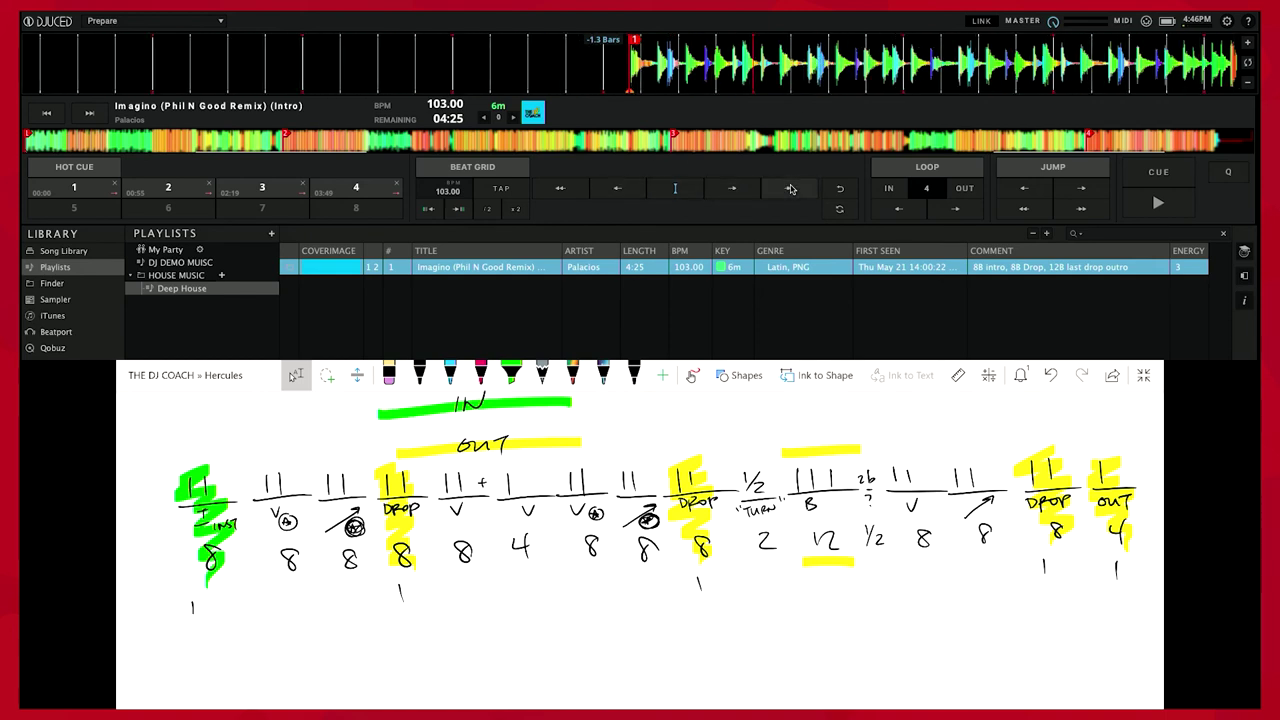
pyautogui.click(571, 191)
pyautogui.click(571, 191)
pyautogui.click(571, 191)
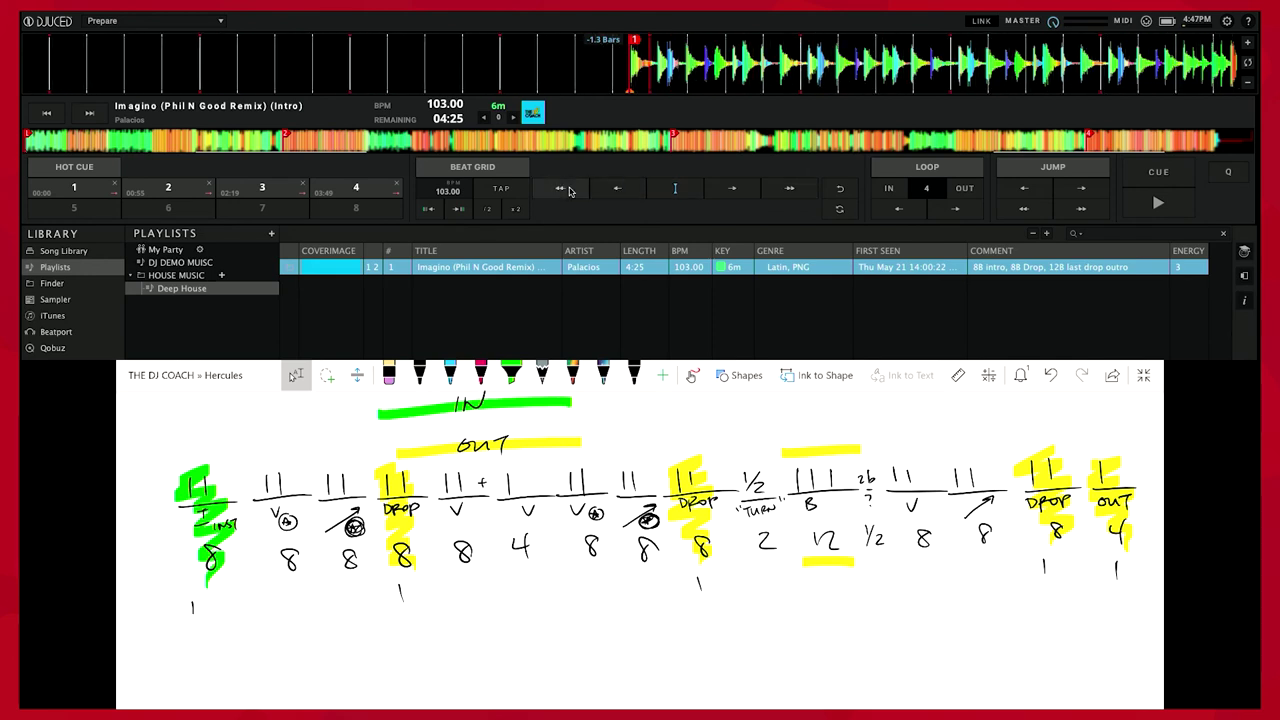
# - Nudge the beat grid earlier in fine increments until it lines up with the first beat at hot cue 1
pyautogui.click(631, 195)
pyautogui.click(631, 195)
pyautogui.click(631, 195)
pyautogui.click(631, 195)
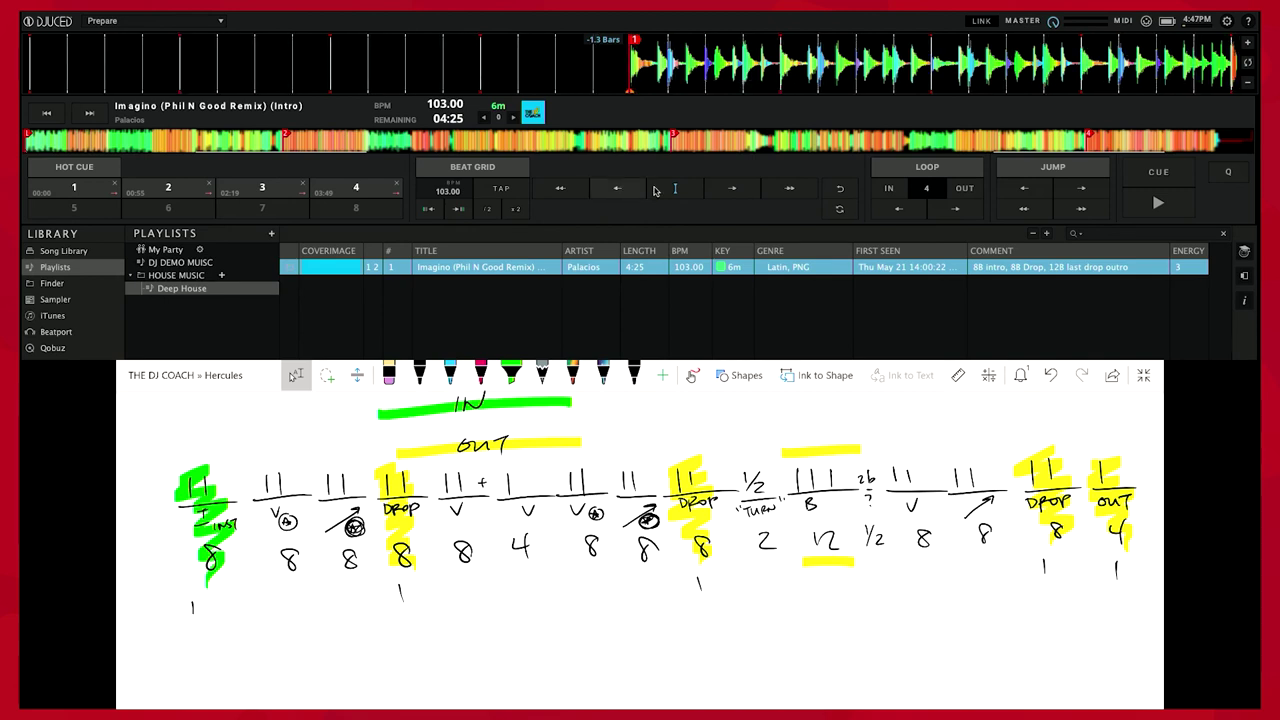